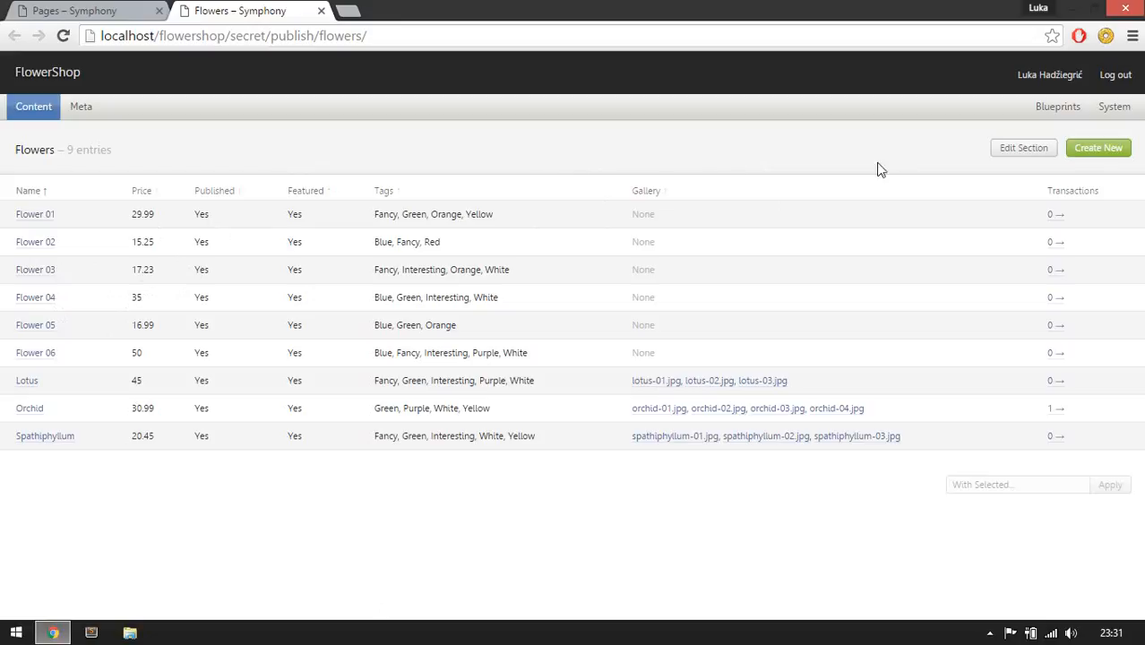
# - Start a new page under Blueprints and name it Home
pyautogui.moveTo(1079, 119)
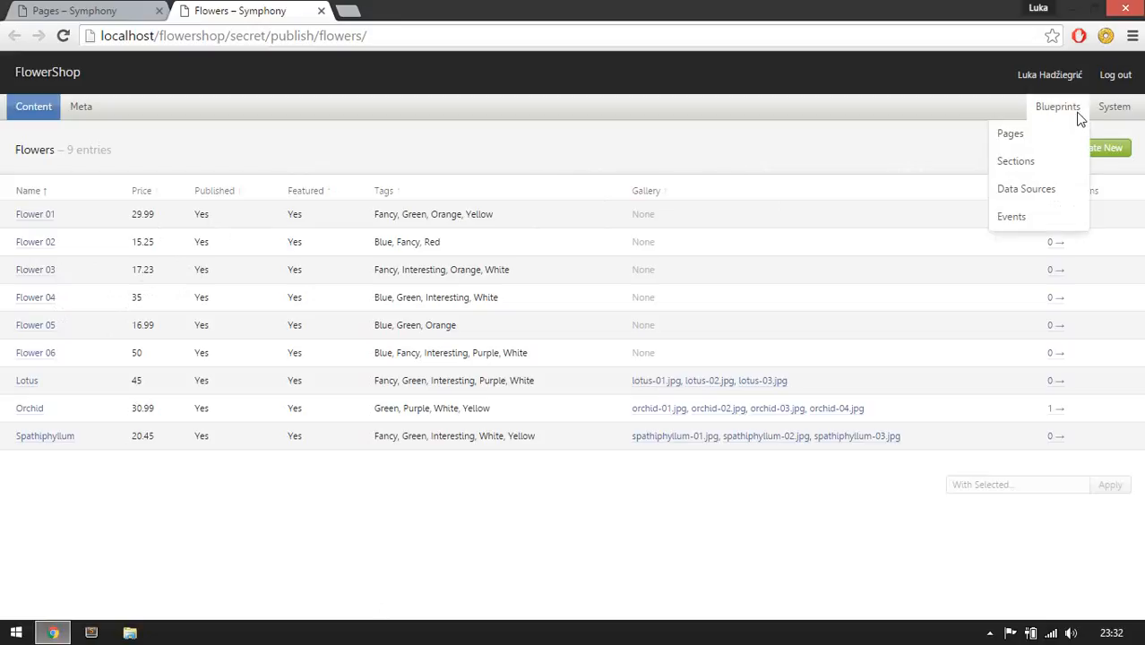
pyautogui.click(1040, 137)
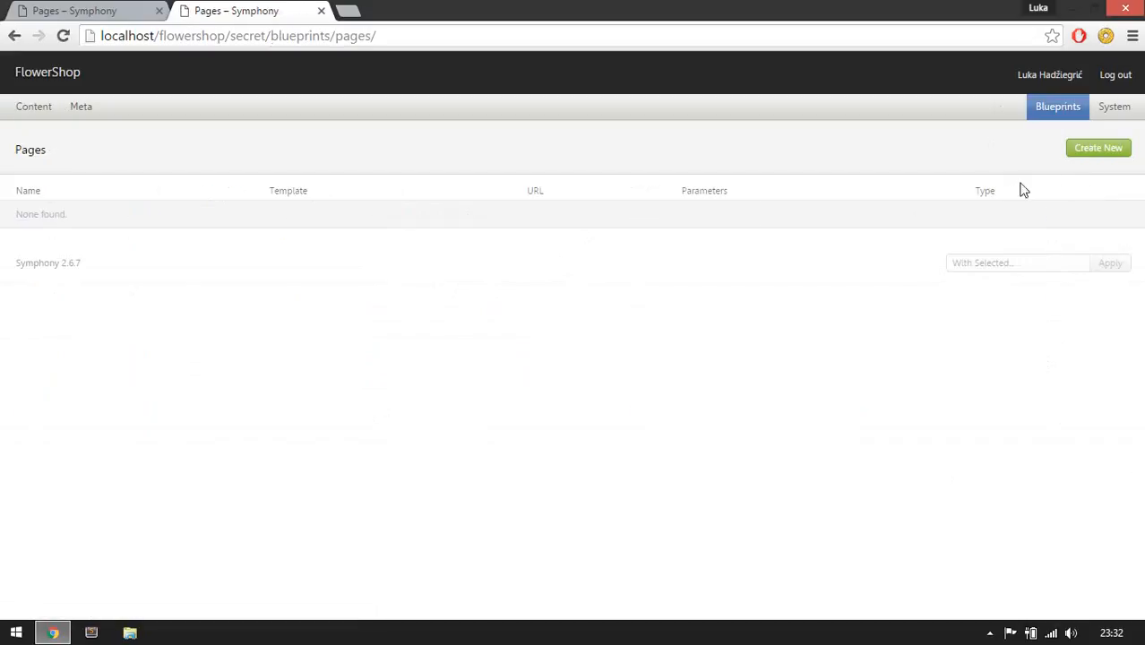
pyautogui.click(1072, 153)
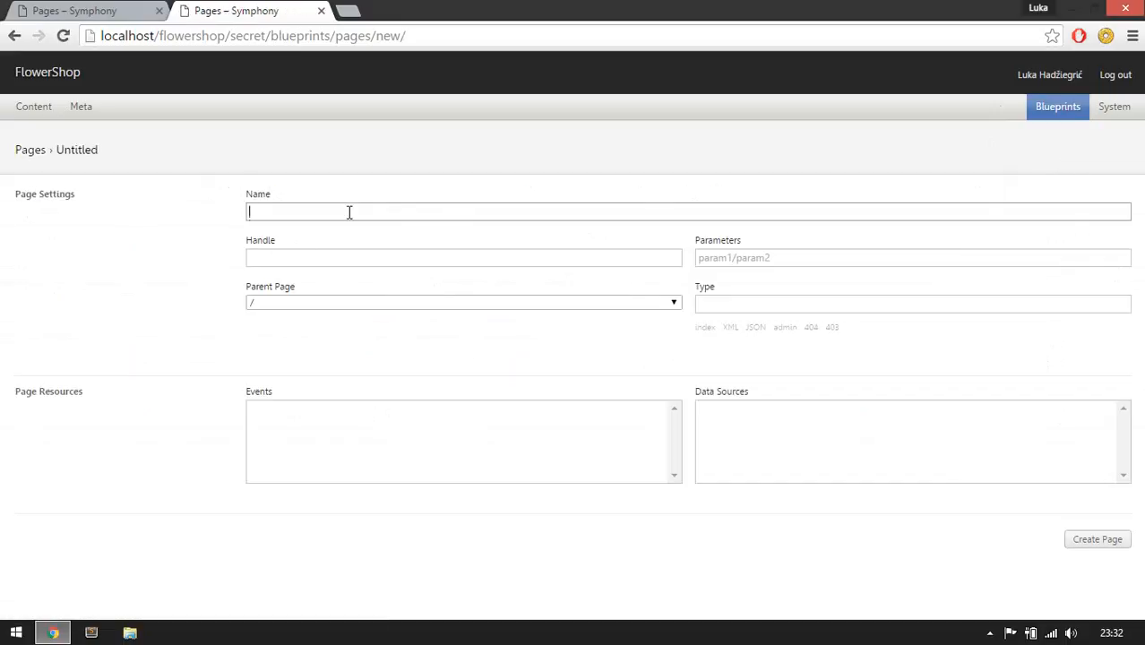
pyautogui.write('Home')
pyautogui.press('Tab')
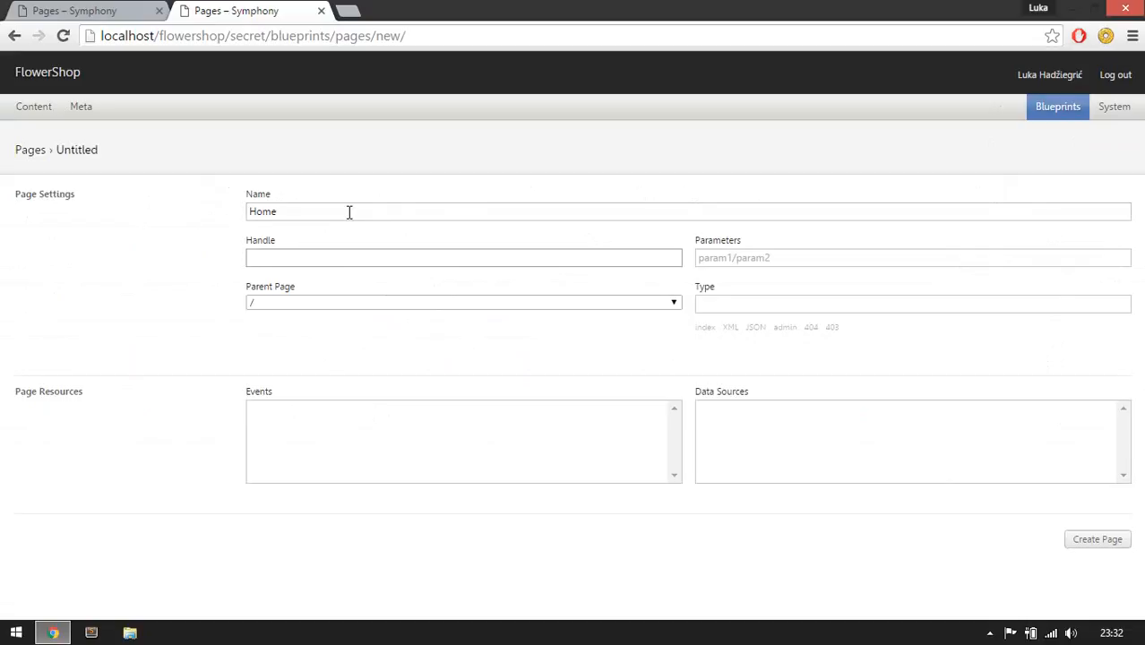
pyautogui.click(715, 261)
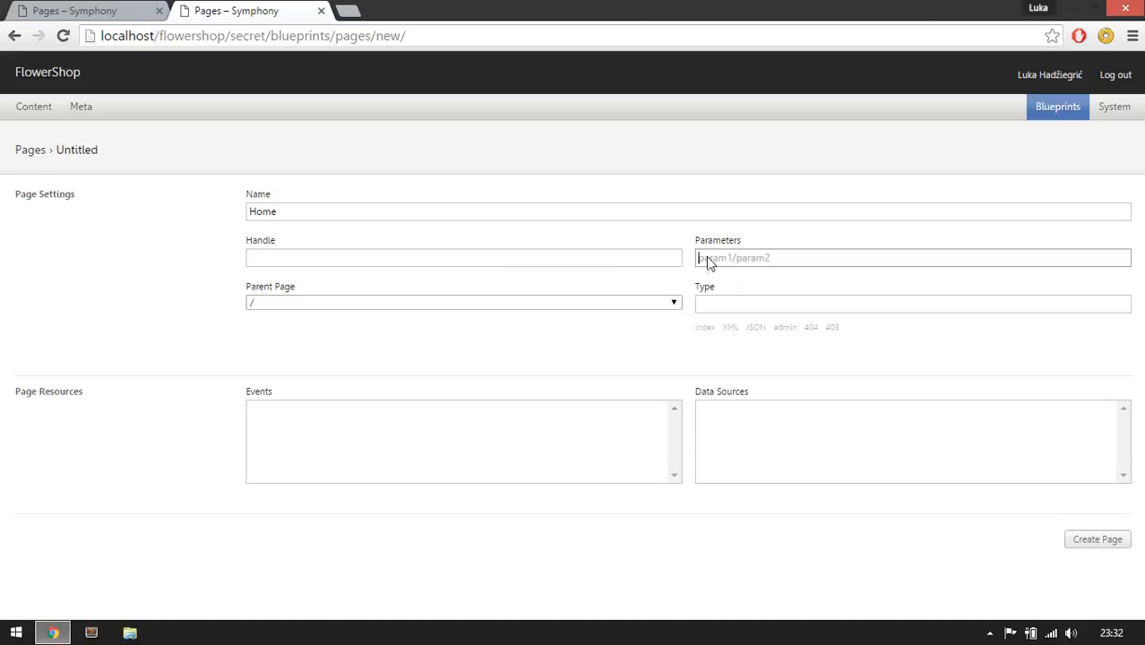
# - Try JSON as the new page's type, and clear the field again
pyautogui.click(717, 301)
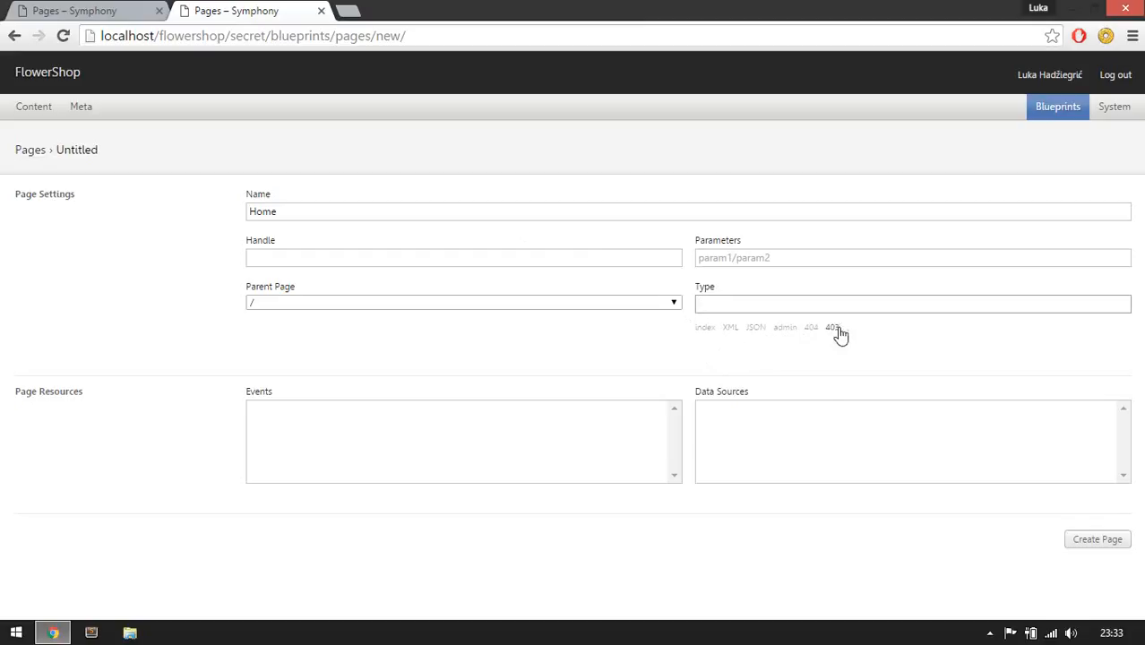
pyautogui.click(756, 330)
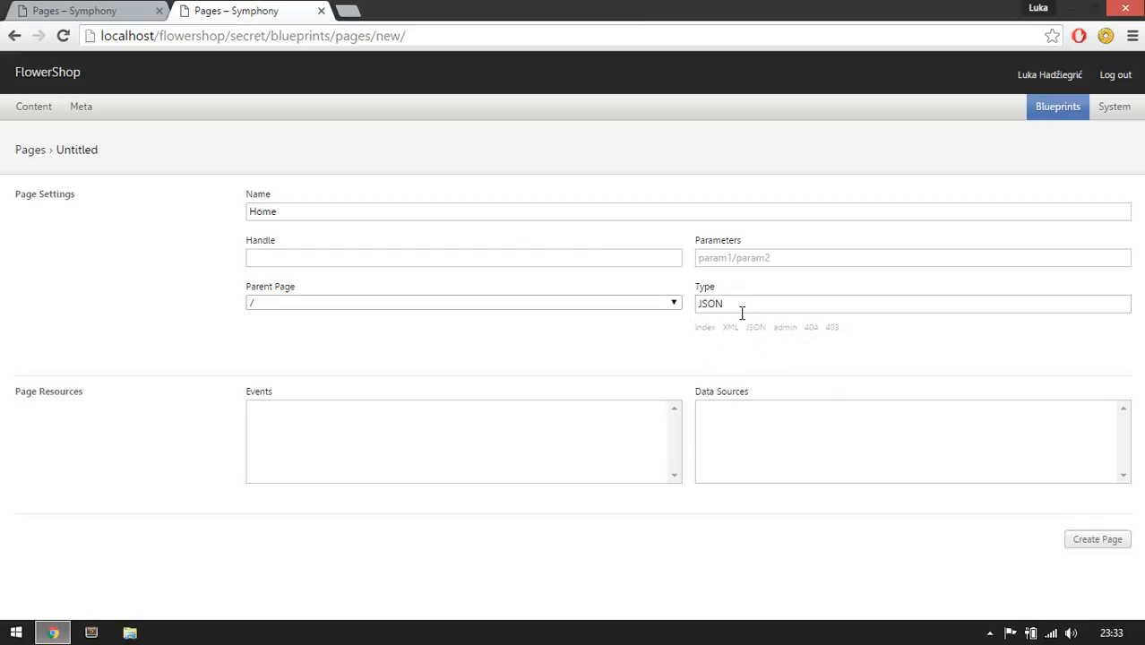
pyautogui.click(743, 308)
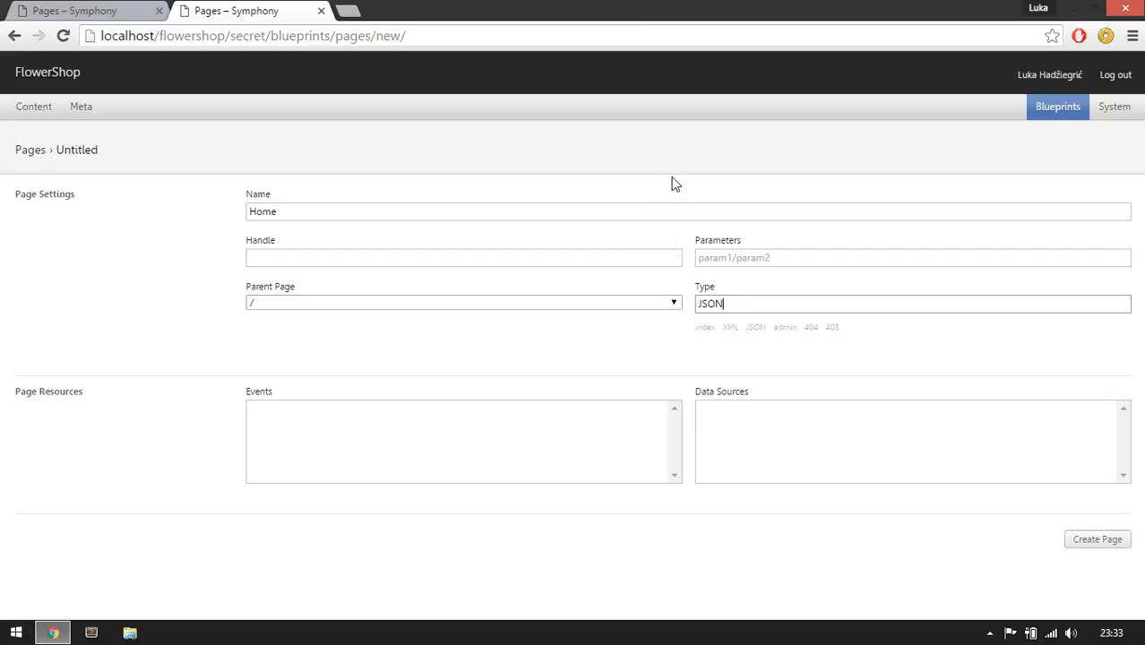
pyautogui.click(730, 332)
pyautogui.press('BackSpace')
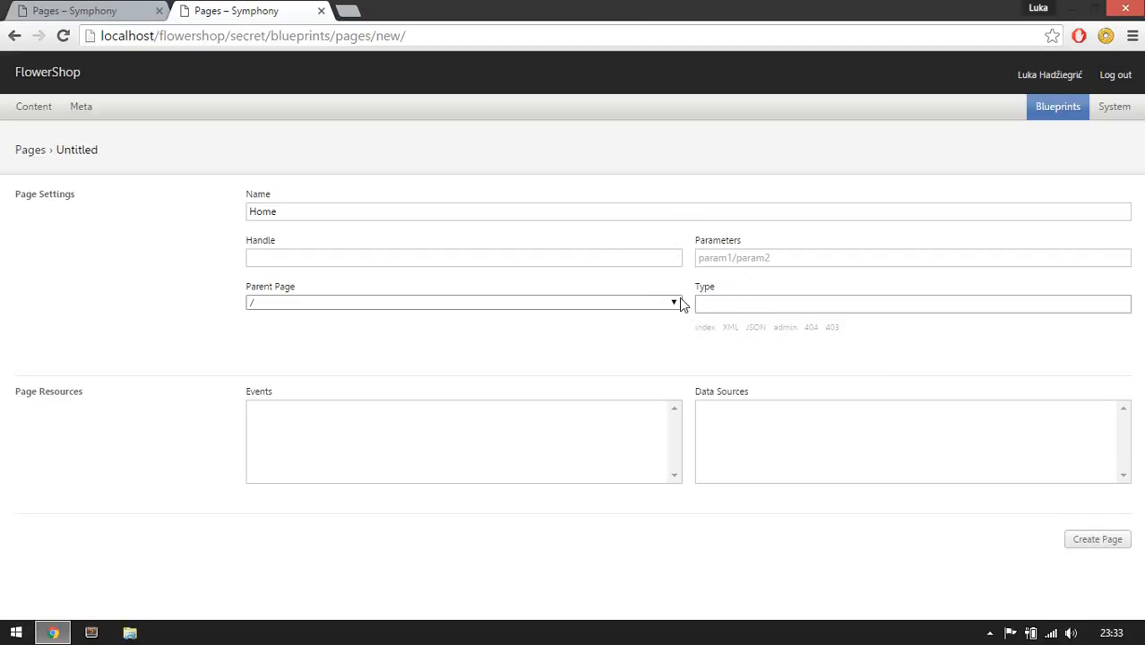
# - Set the Home page's type to index and create the page
pyautogui.click(703, 304)
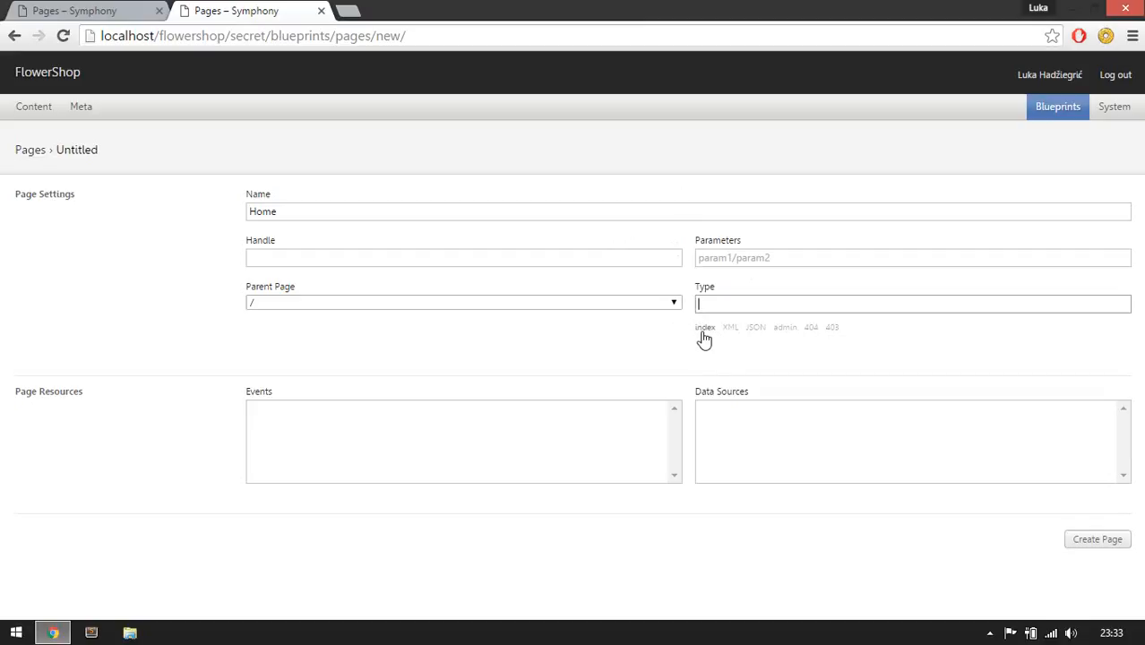
pyautogui.click(704, 329)
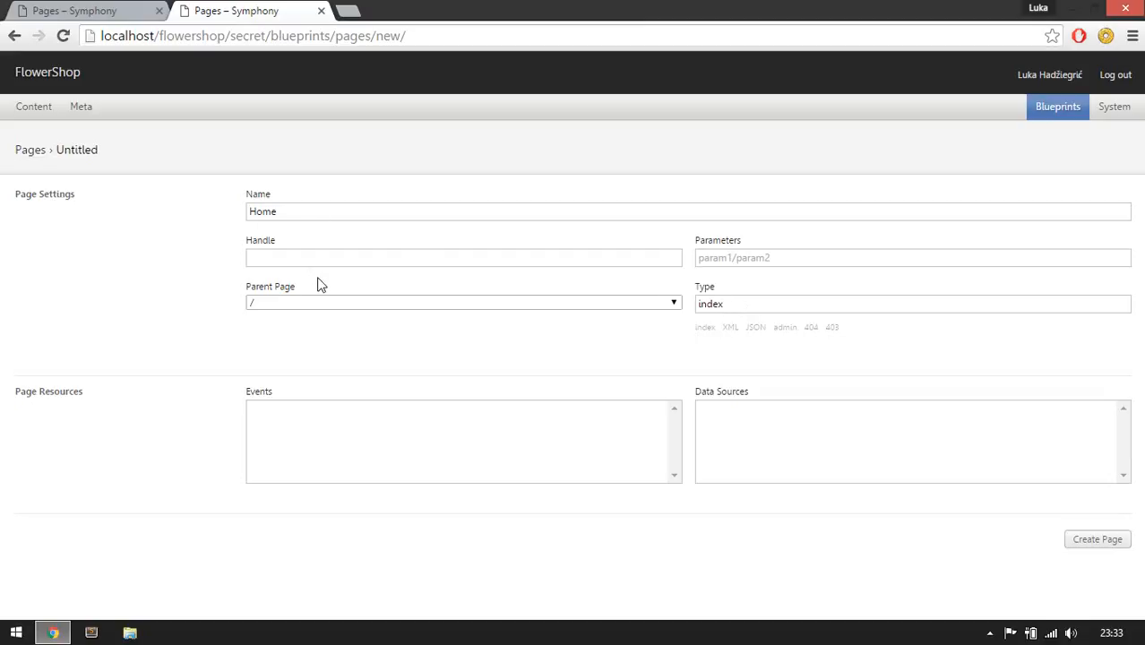
pyautogui.click(734, 304)
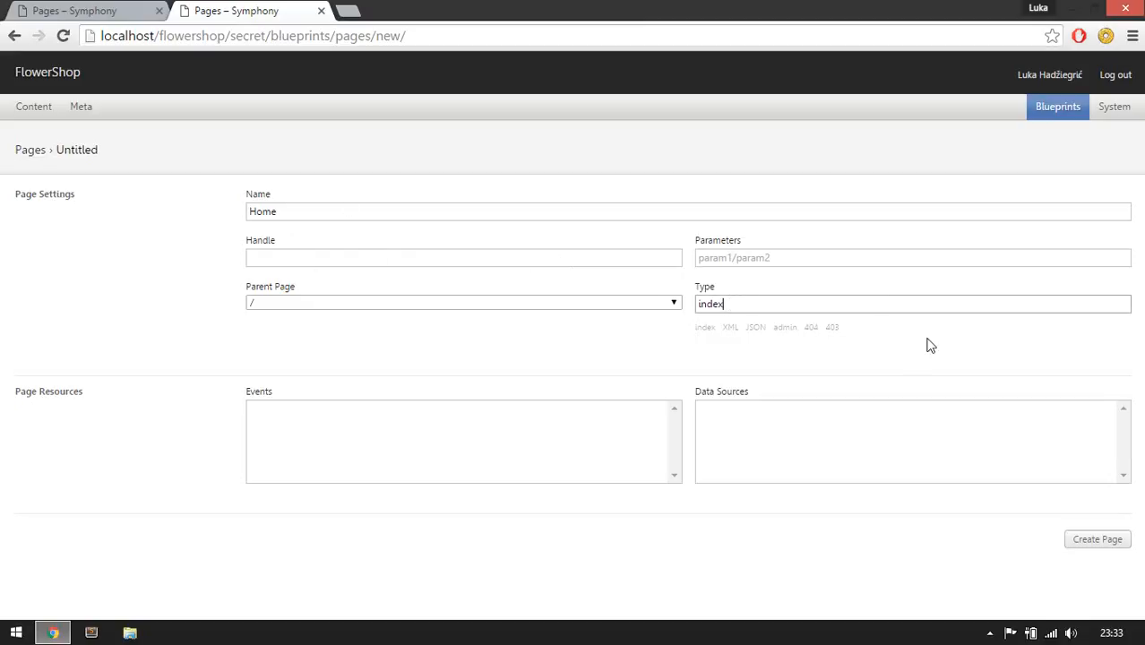
pyautogui.click(1093, 543)
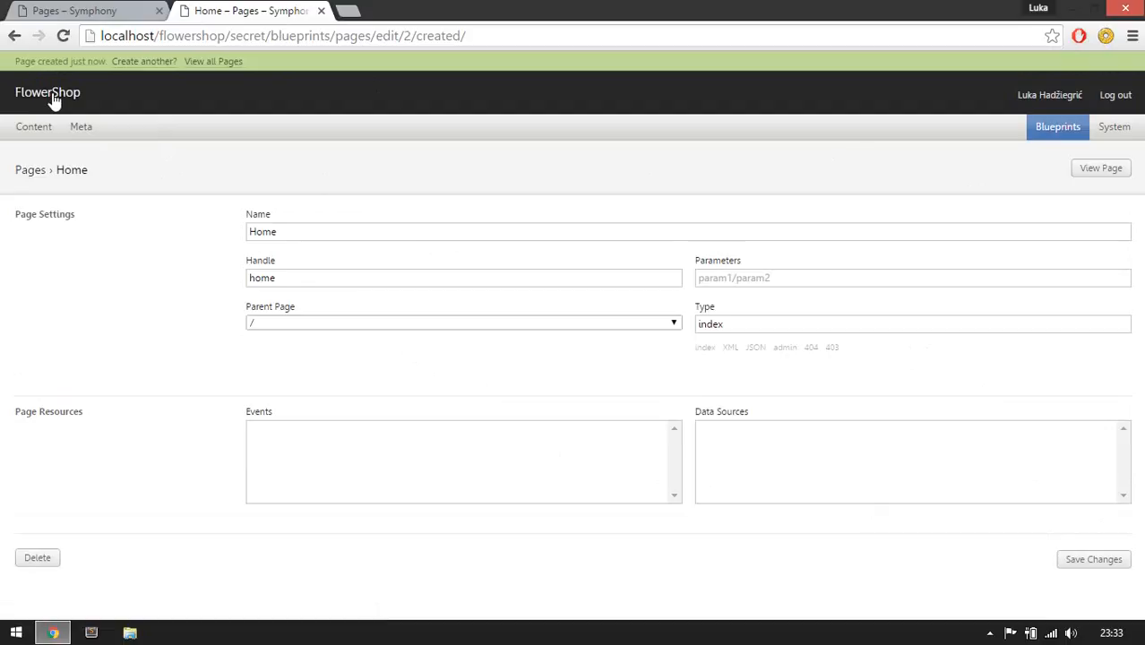
# - View the FlowerShop site's front page in a new browser tab and examine its heading
pyautogui.middleClick(88, 94)
pyautogui.click(371, 11)
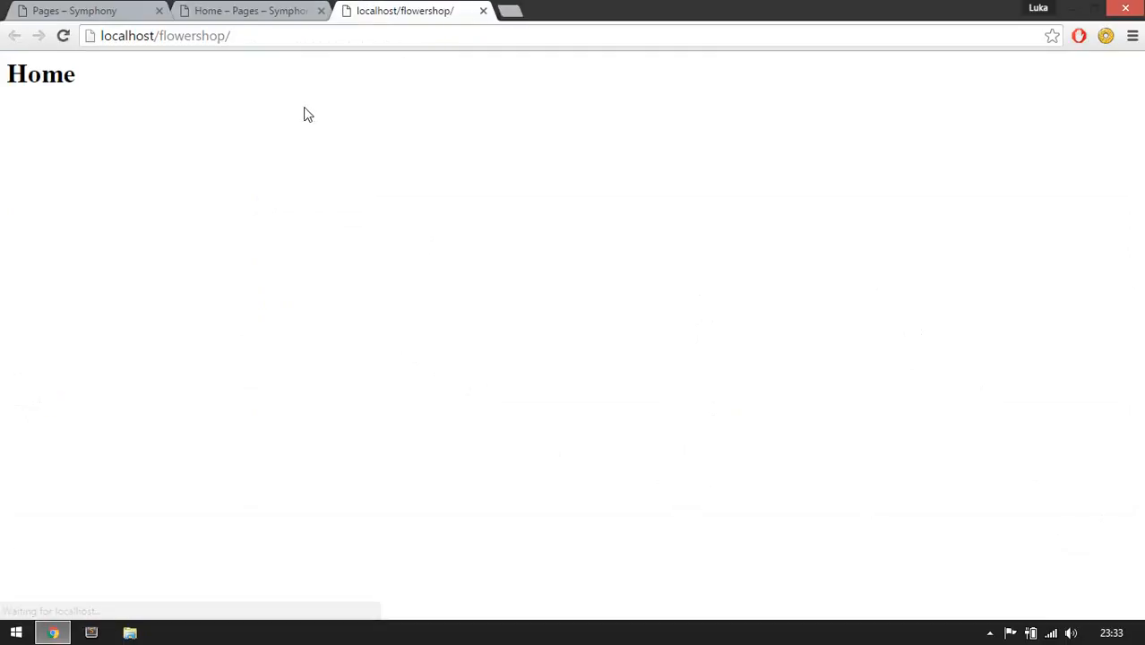
pyautogui.moveTo(3, 79); pyautogui.dragTo(131, 85)
# - Remove the index type from the Home page and save the changes
pyautogui.click(230, 12)
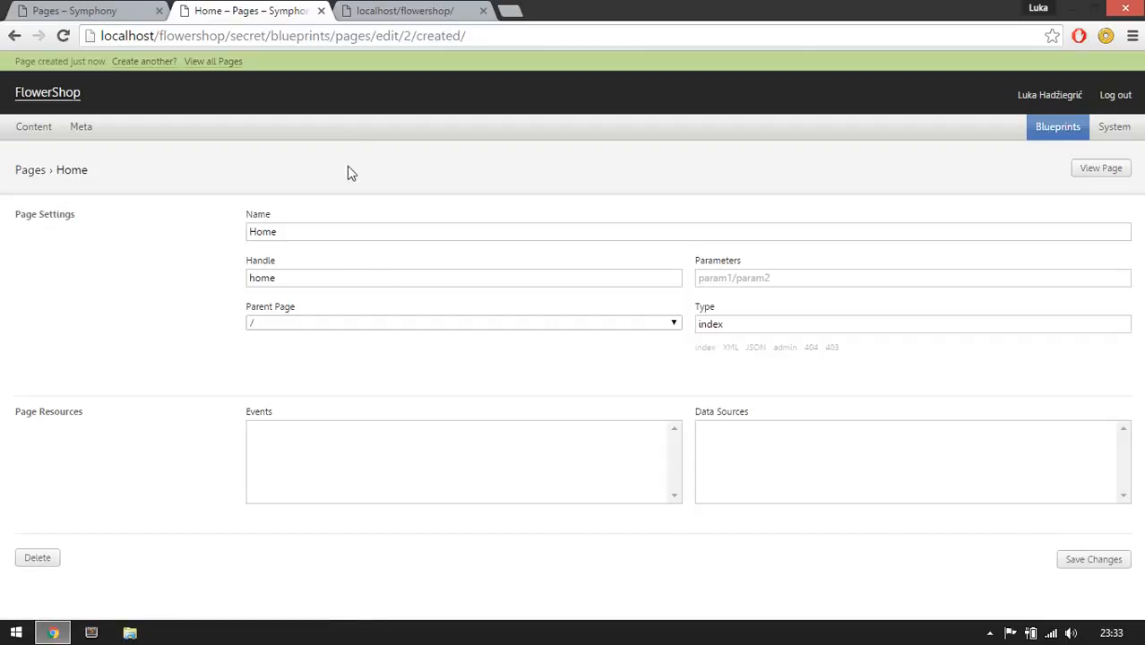
pyautogui.doubleClick(770, 321)
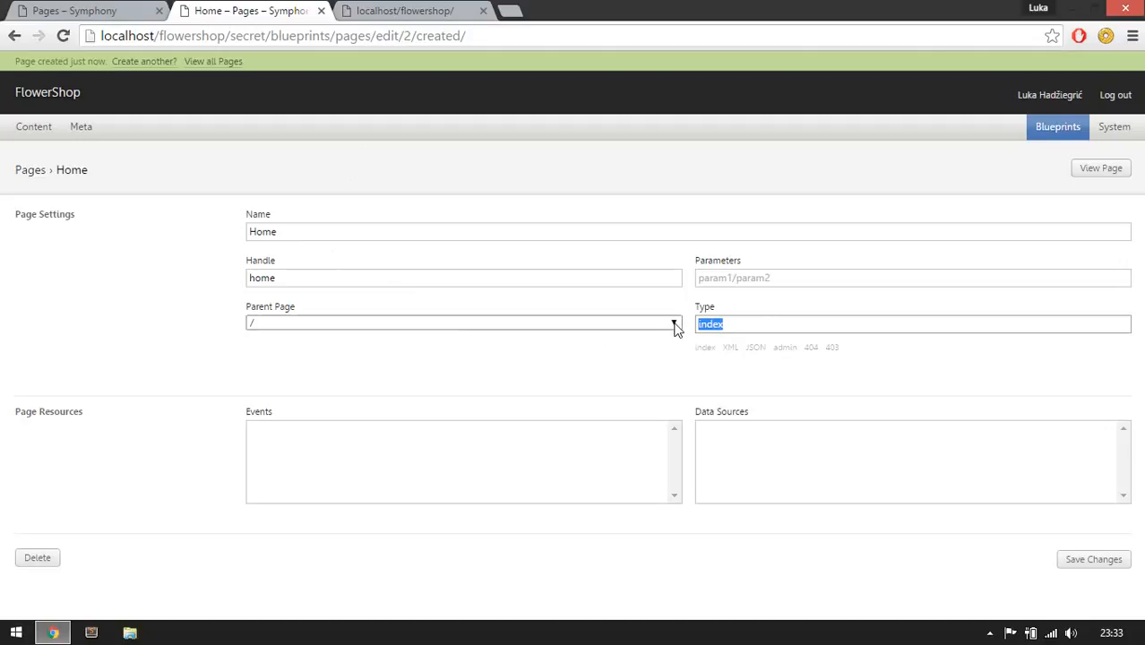
pyautogui.press('BackSpace')
pyautogui.click(1101, 558)
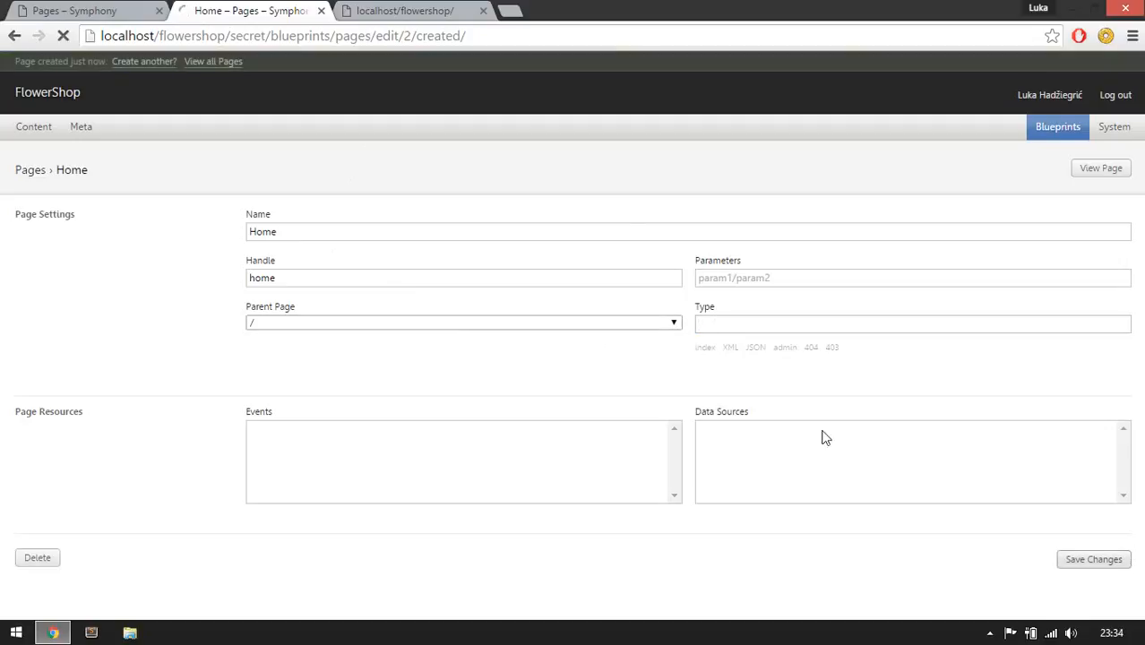
# - Reload the site's root address localhost/flowershop/ and examine how it responds without an index page
pyautogui.click(438, 10)
pyautogui.click(425, 32)
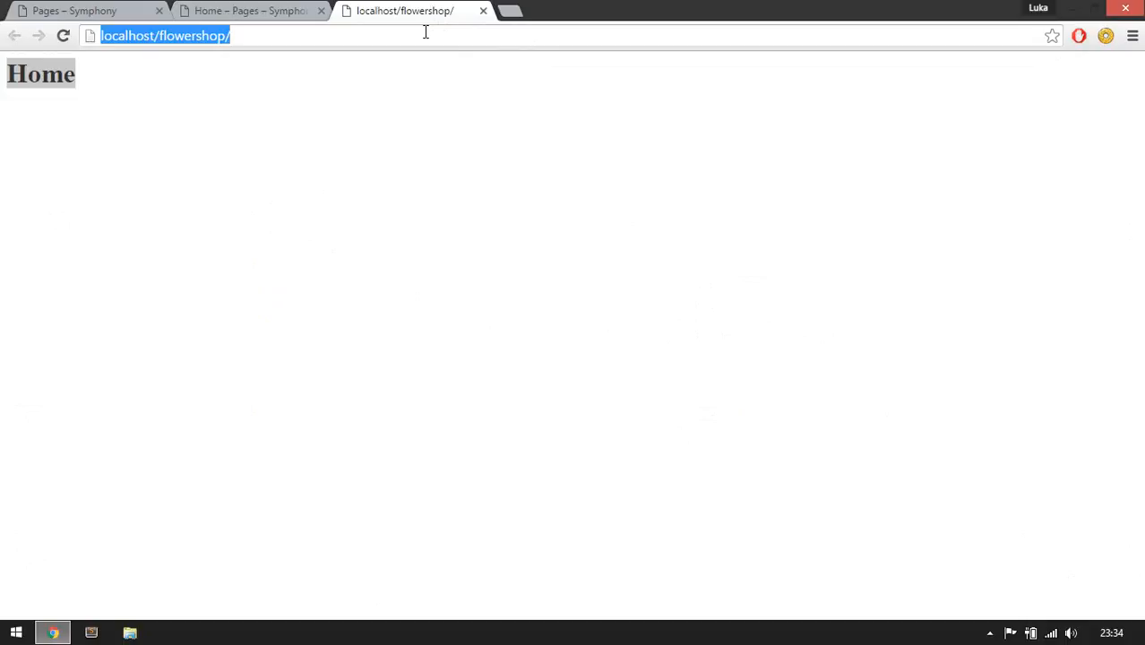
pyautogui.press('Return')
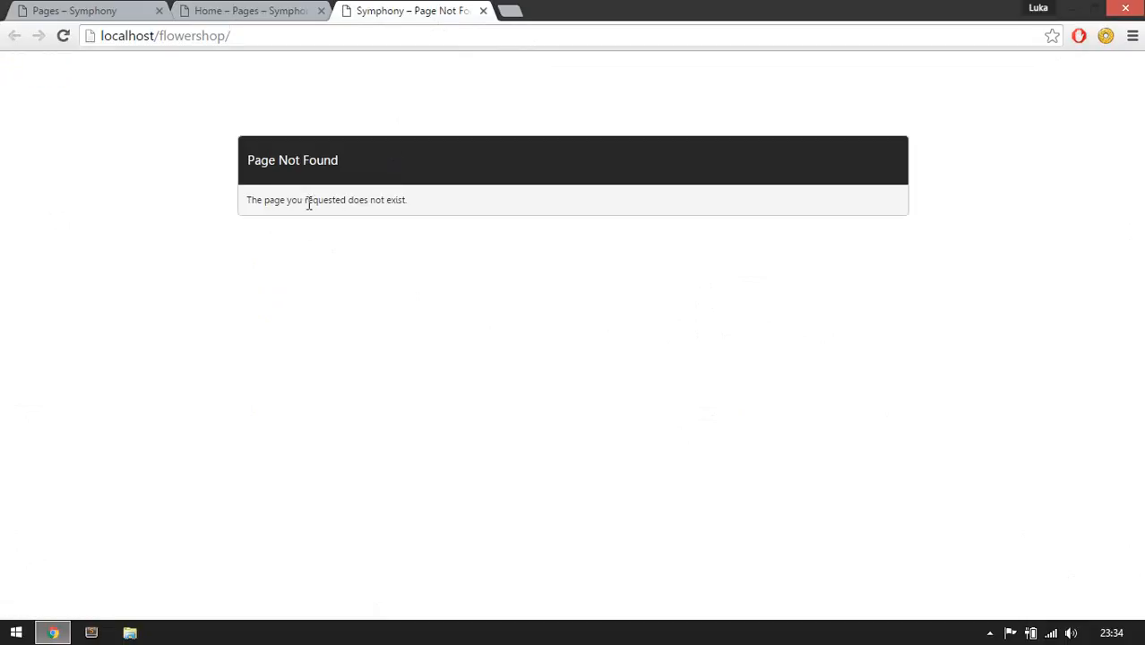
pyautogui.moveTo(252, 168); pyautogui.dragTo(378, 199)
pyautogui.click(437, 205)
# - Return to the Home page's settings and set its type to index
pyautogui.click(271, 11)
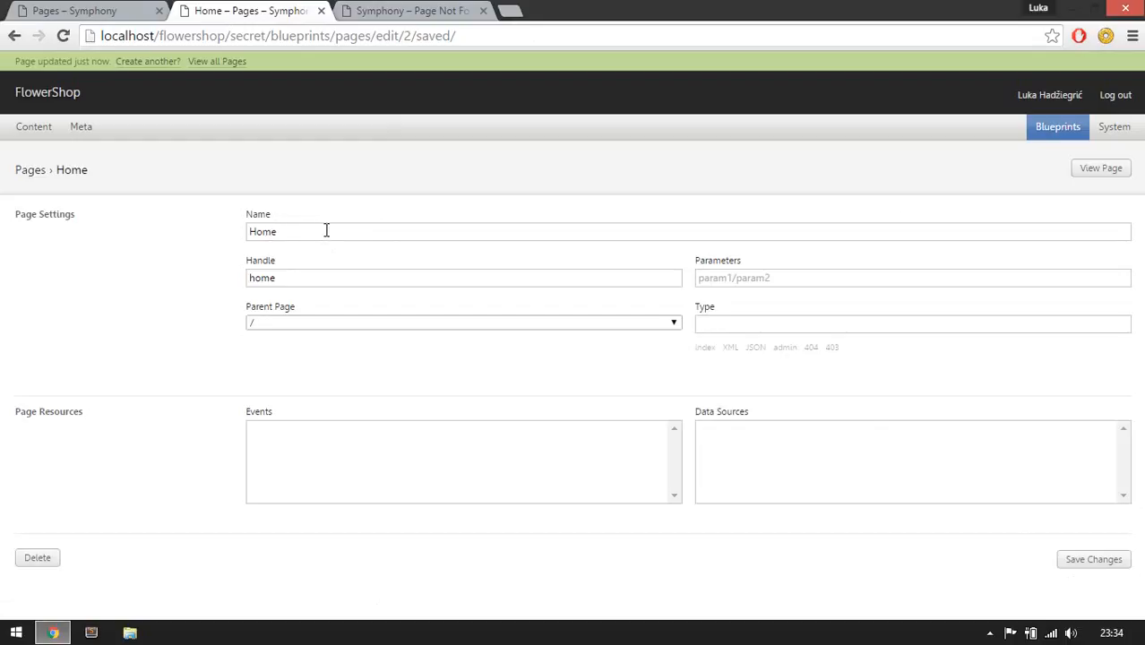
pyautogui.moveTo(324, 230); pyautogui.dragTo(253, 231)
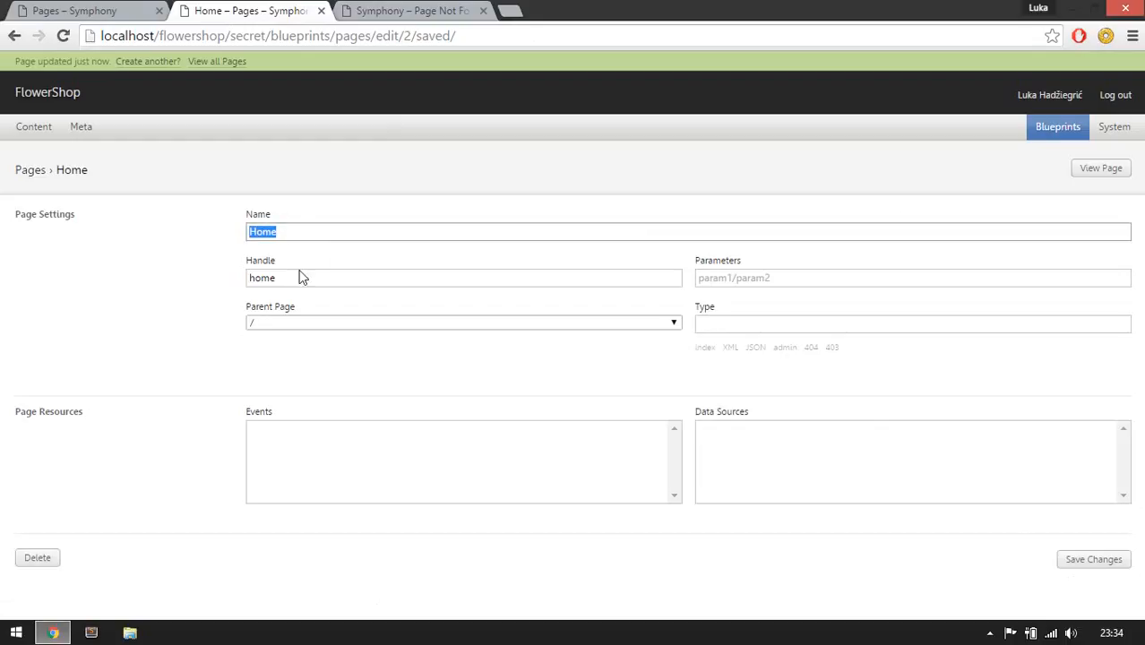
pyautogui.click(421, 18)
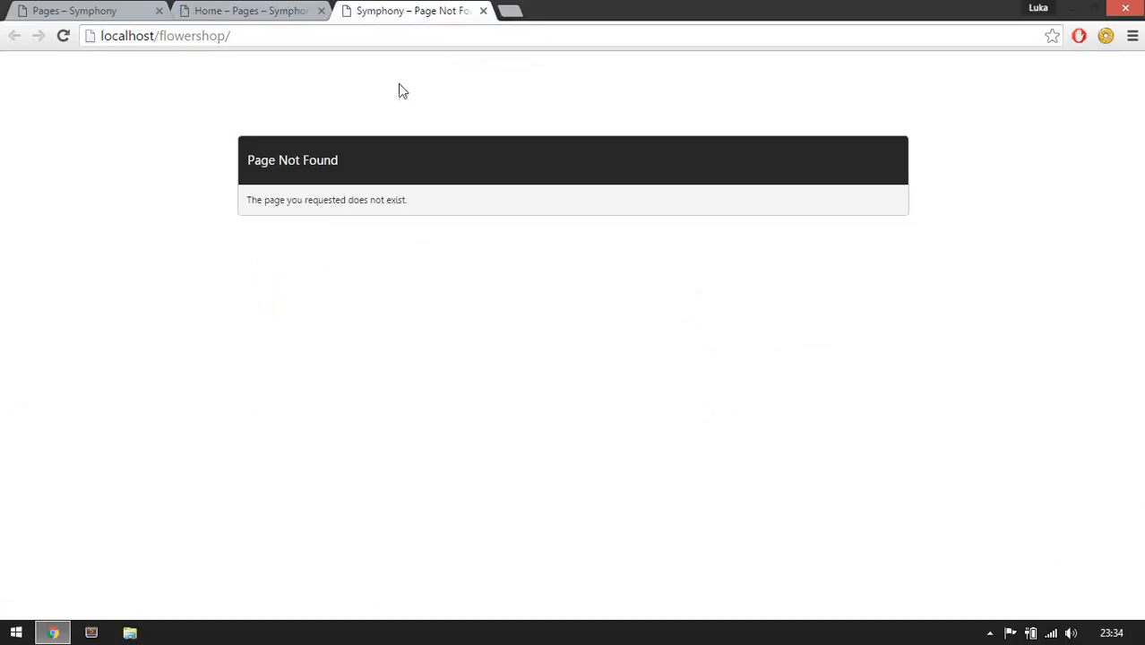
pyautogui.click(282, 9)
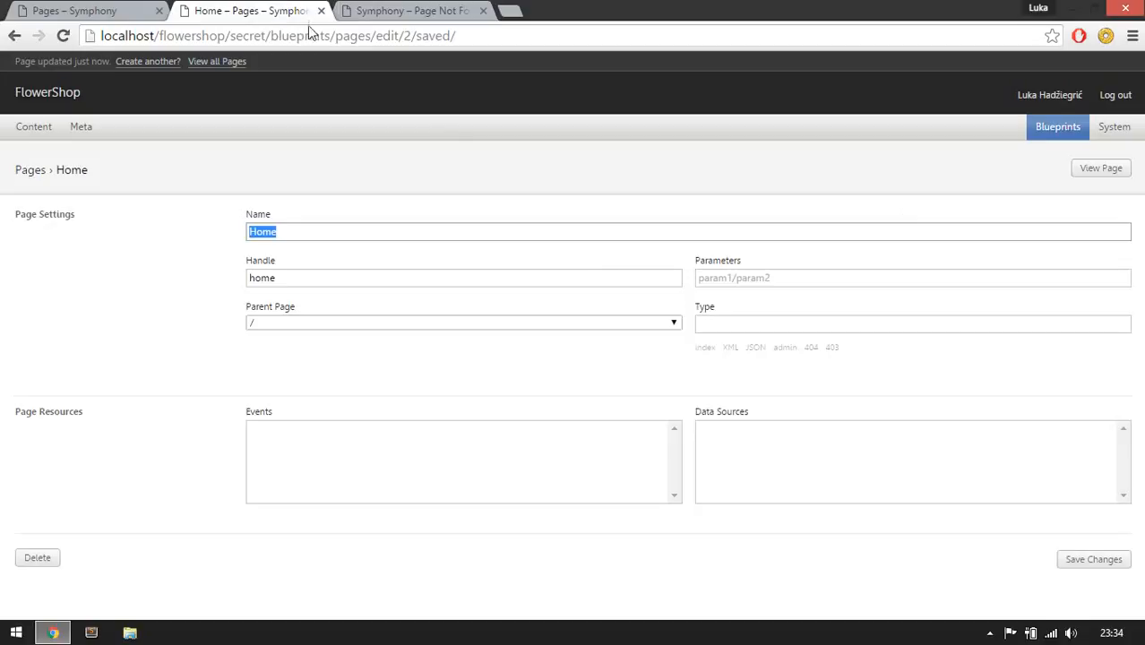
pyautogui.click(728, 327)
pyautogui.click(705, 348)
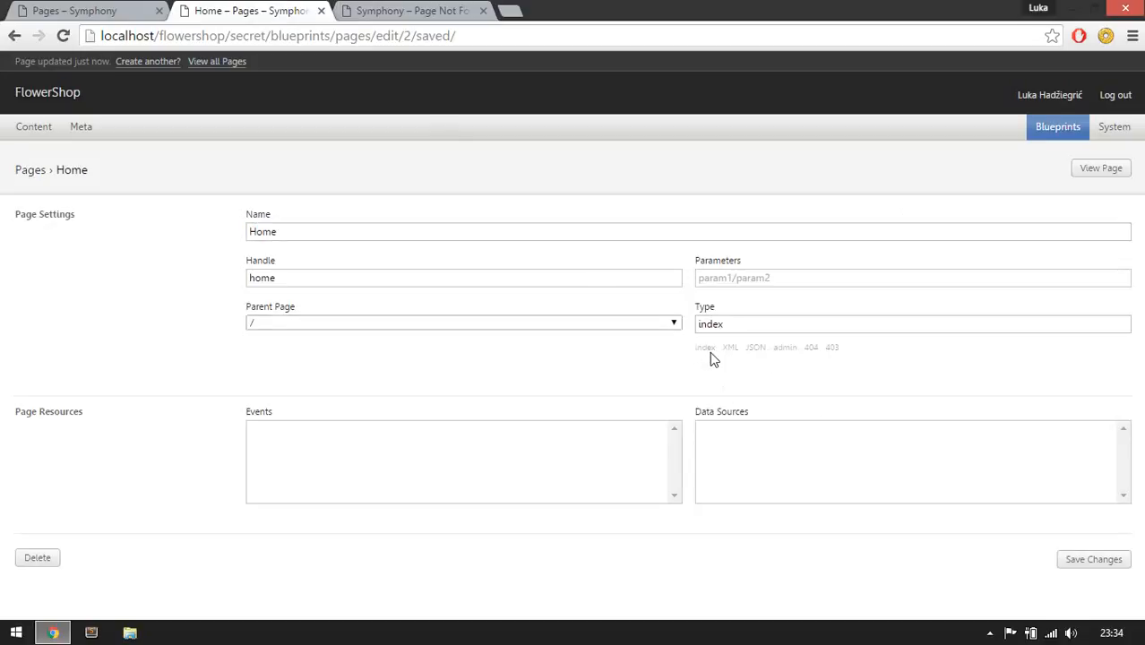
# - Load the Home page directly by its handle at localhost/flowershop/home
pyautogui.click(358, 16)
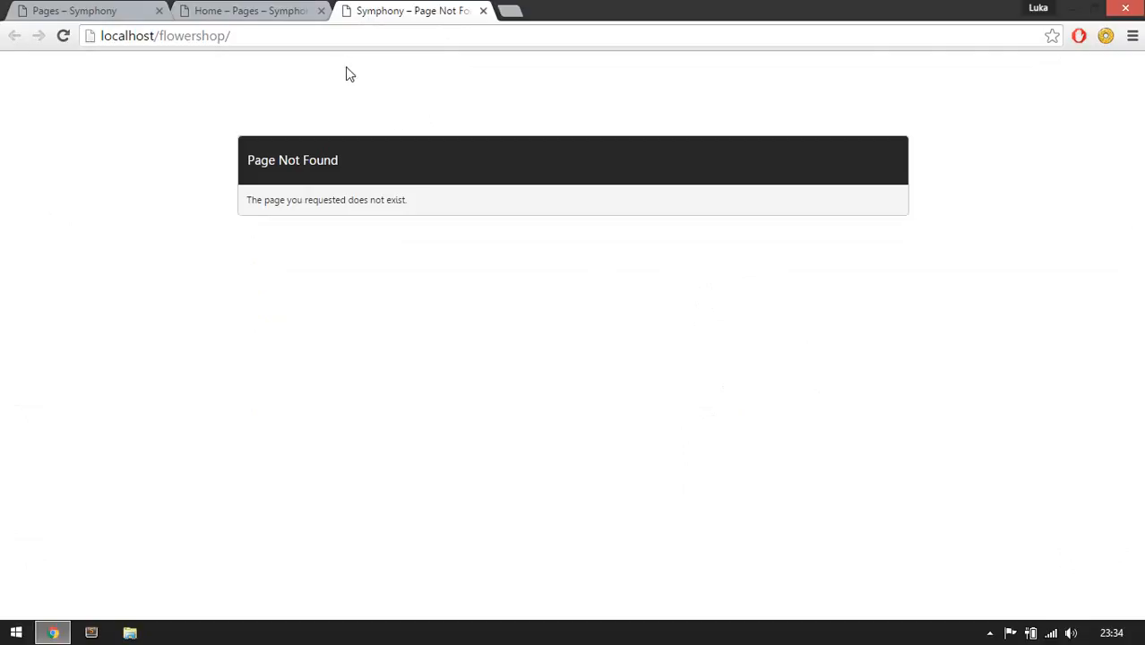
pyautogui.click(353, 36)
pyautogui.click(407, 36)
pyautogui.write('home')
pyautogui.press('Return')
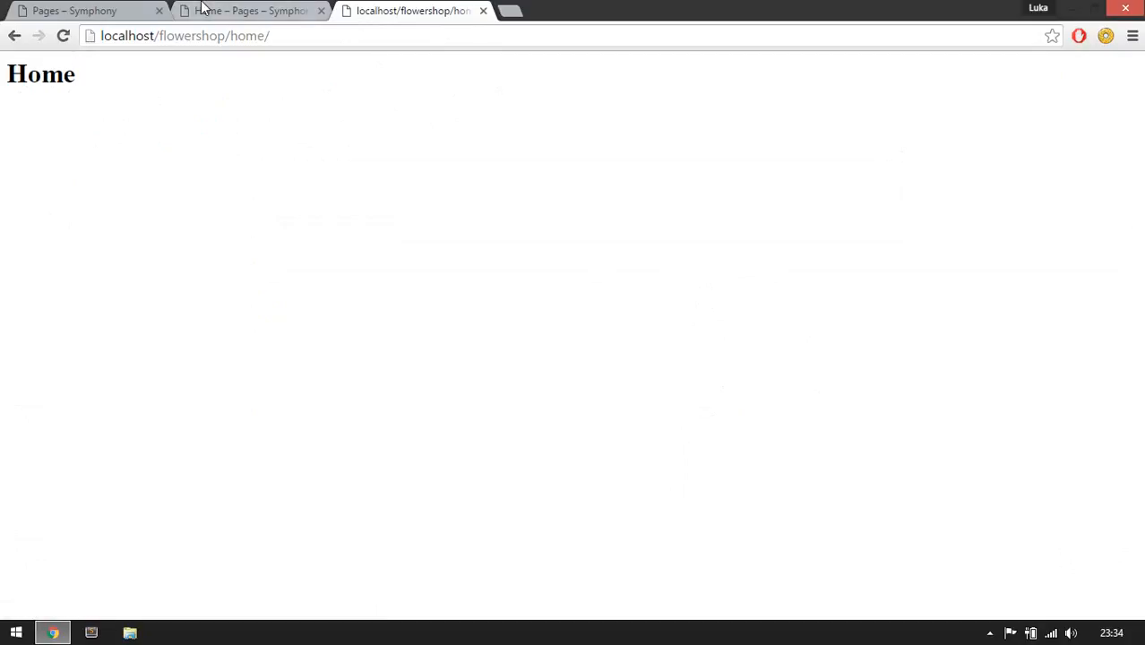
# - Try adding custom comma-separated types such as blog after index in the Home page's settings, and remove them again
pyautogui.click(287, 11)
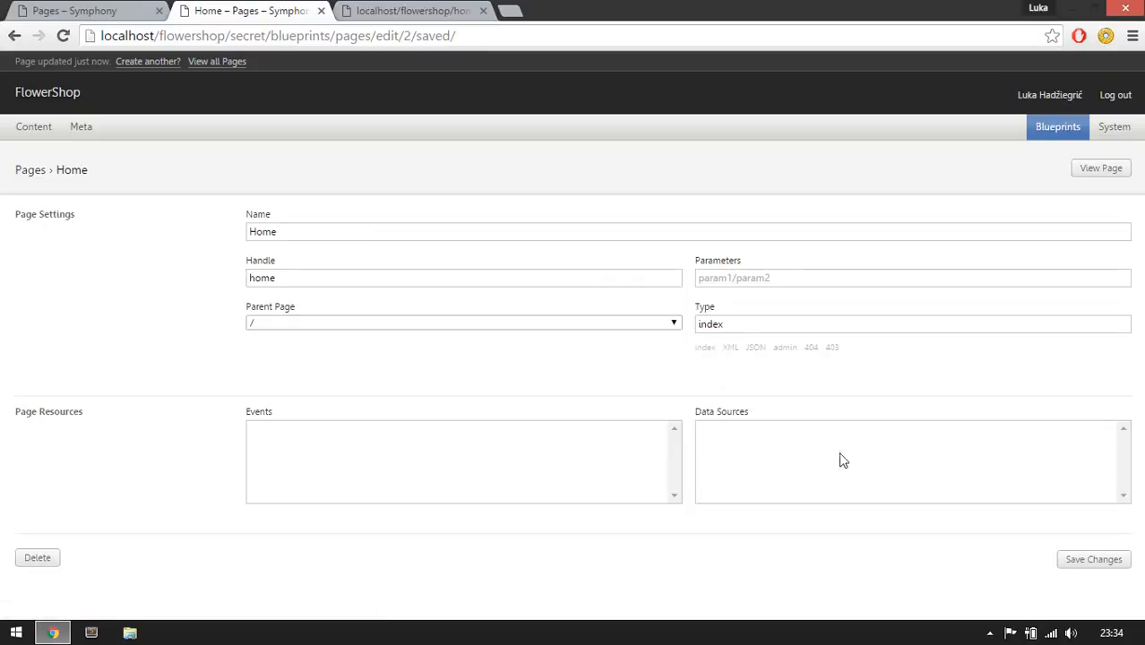
pyautogui.click(776, 331)
pyautogui.write(',')
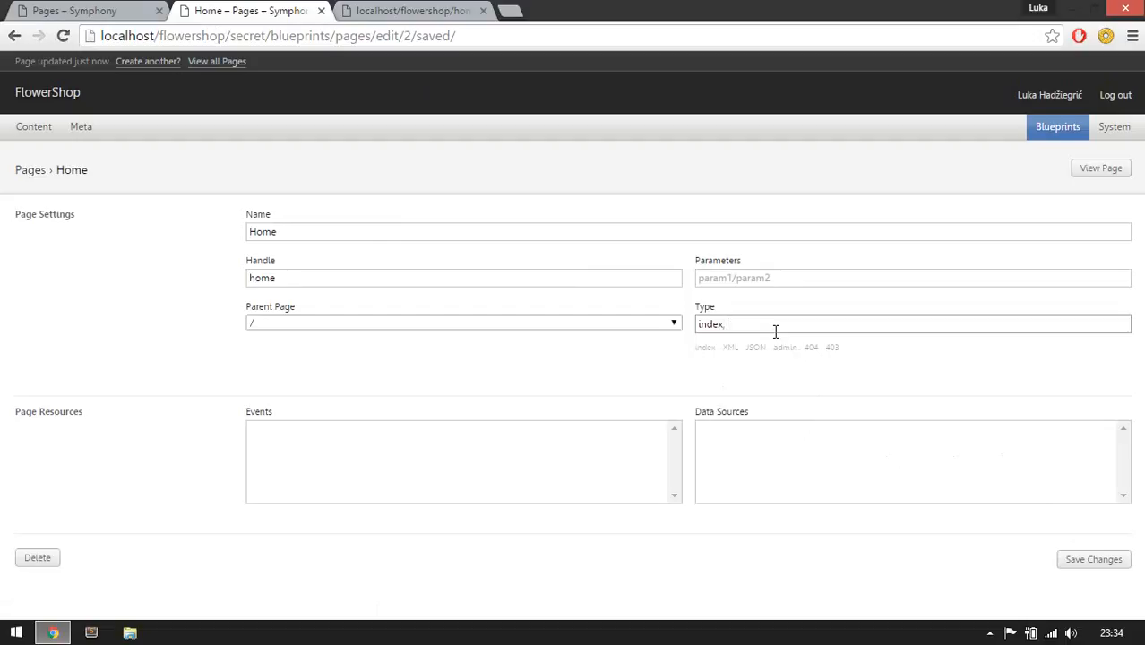
pyautogui.write(' asldsfjl, askdjfaskj , asdkfjaskd')
pyautogui.press('BackSpace')
pyautogui.press('BackSpace')
pyautogui.press('BackSpace')
pyautogui.press('BackSpace')
pyautogui.press('BackSpace')
pyautogui.press('BackSpace')
pyautogui.press('BackSpace')
pyautogui.press('BackSpace')
pyautogui.press('BackSpace')
pyautogui.press('BackSpace')
pyautogui.press('BackSpace')
pyautogui.press('BackSpace')
pyautogui.press('BackSpace')
pyautogui.press('BackSpace')
pyautogui.press('BackSpace')
pyautogui.press('BackSpace')
pyautogui.press('BackSpace')
pyautogui.press('BackSpace')
pyautogui.press('BackSpace')
pyautogui.press('BackSpace')
pyautogui.press('BackSpace')
pyautogui.press('BackSpace')
pyautogui.press('BackSpace')
pyautogui.press('BackSpace')
pyautogui.press('BackSpace')
pyautogui.press('BackSpace')
pyautogui.press('BackSpace')
pyautogui.press('BackSpace')
pyautogui.press('BackSpace')
pyautogui.press('BackSpace')
pyautogui.press('BackSpace')
pyautogui.press('BackSpace')
pyautogui.press('BackSpace')
pyautogui.write('blog')
pyautogui.doubleClick(765, 326)
pyautogui.click(789, 325)
pyautogui.press('BackSpace')
pyautogui.press('BackSpace')
pyautogui.press('BackSpace')
pyautogui.press('BackSpace')
pyautogui.press('BackSpace')
pyautogui.press('BackSpace')
pyautogui.press('BackSpace')
pyautogui.press('BackSpace')
pyautogui.press('BackSpace')
pyautogui.press('BackSpace')
pyautogui.press('BackSpace')
pyautogui.press('BackSpace')
pyautogui.press('BackSpace')
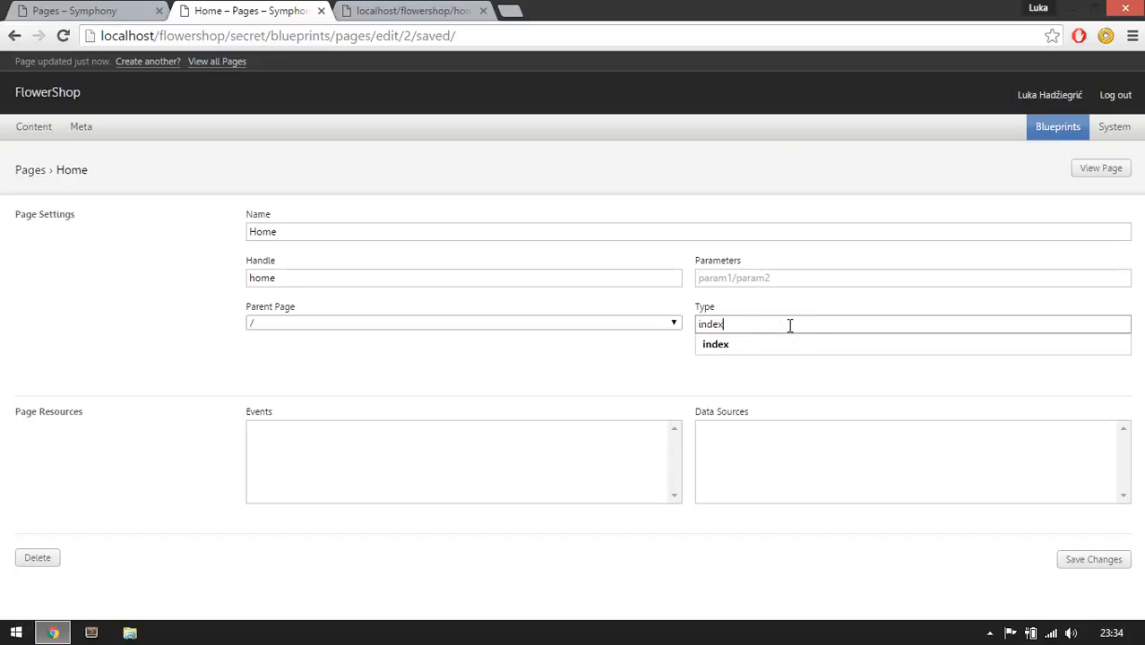
pyautogui.click(650, 388)
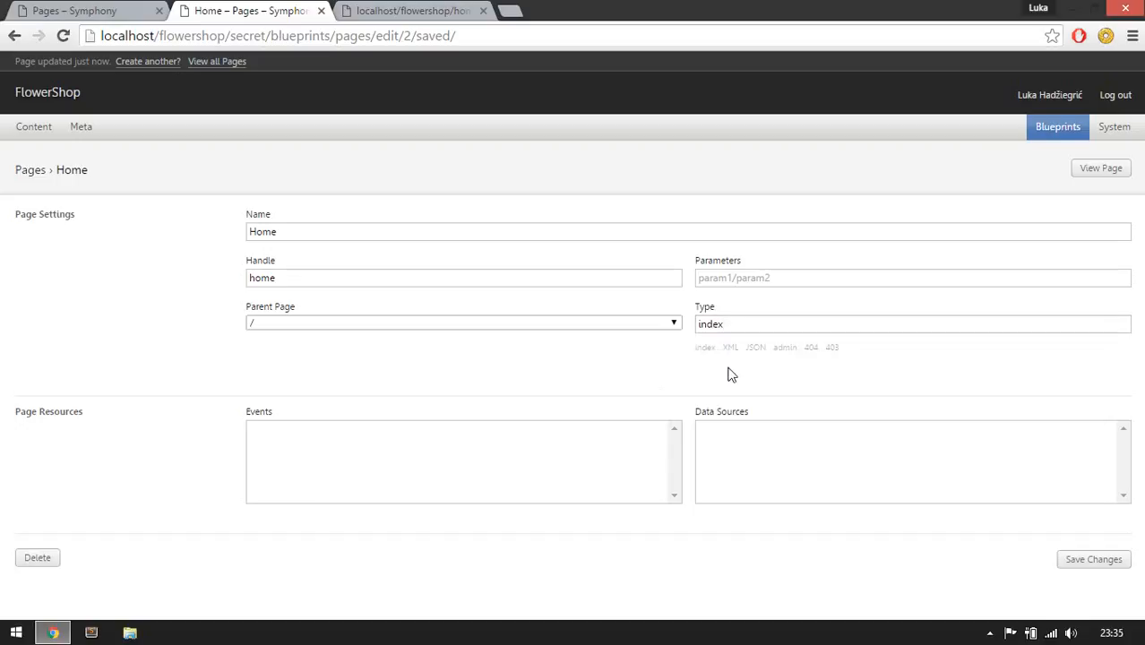
# - Save the Home page's changes and select its entry in the pages list
pyautogui.click(1095, 559)
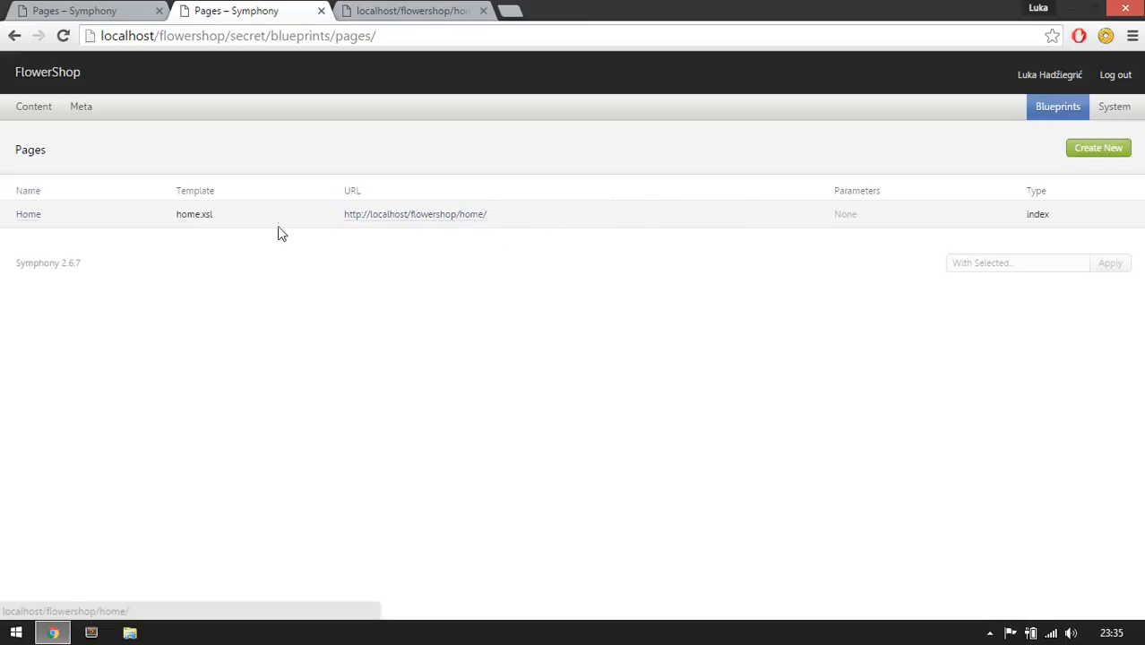
pyautogui.click(213, 214)
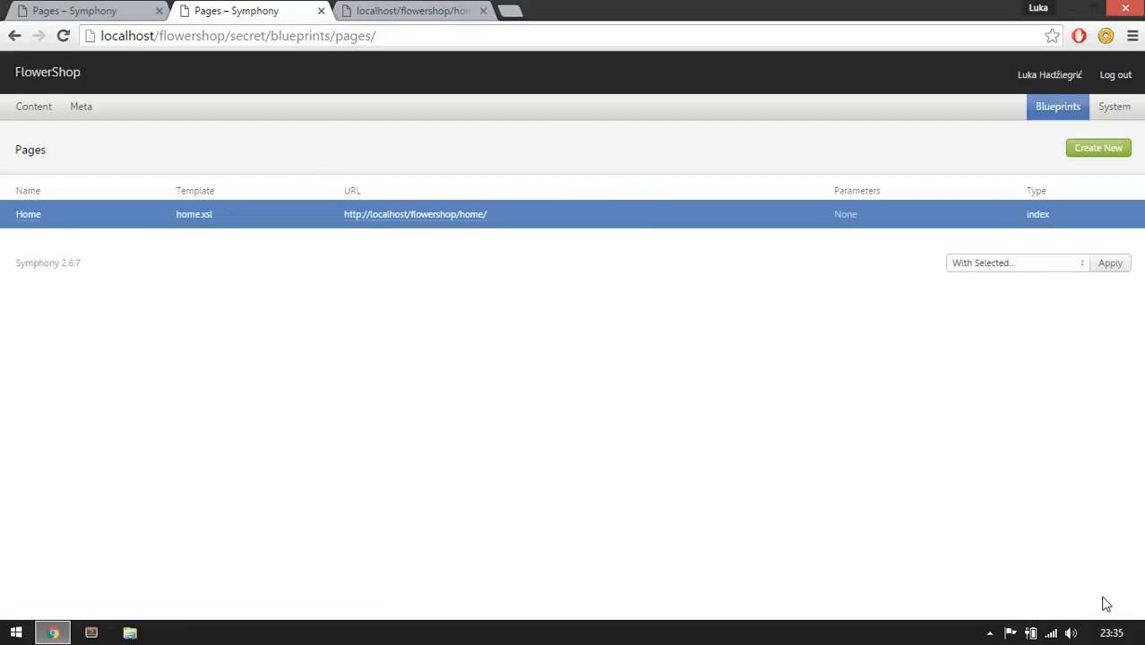
# - Switch to File Explorer by opening the flowershop project folder from the desktop, and highlight its extensions folder
pyautogui.press('super+d')
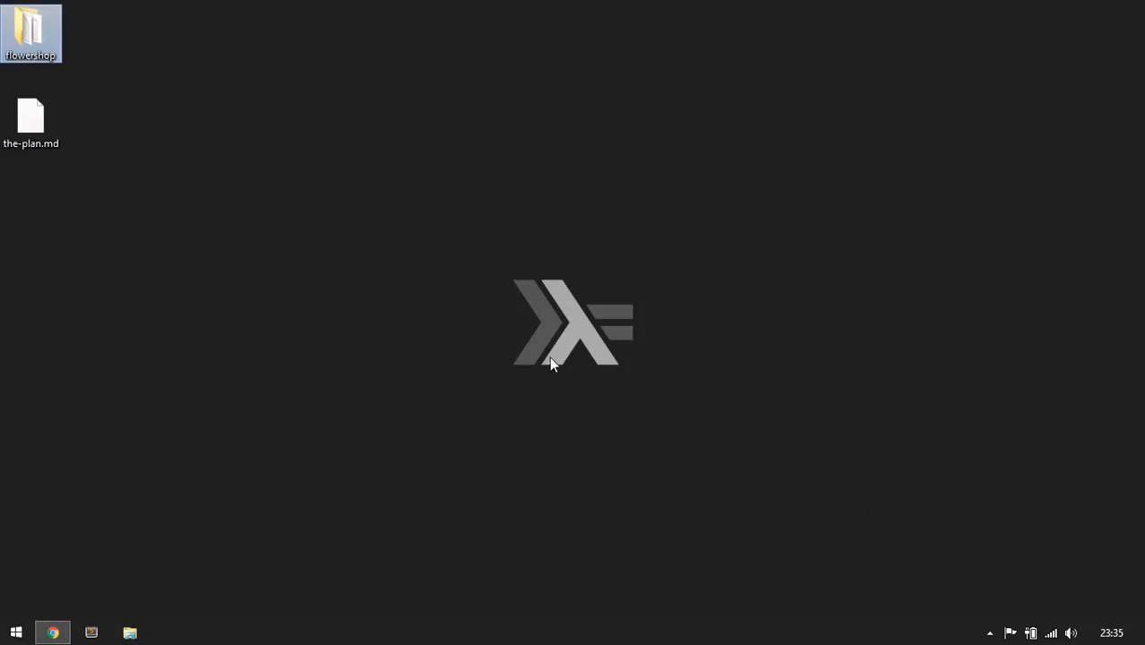
pyautogui.doubleClick(26, 34)
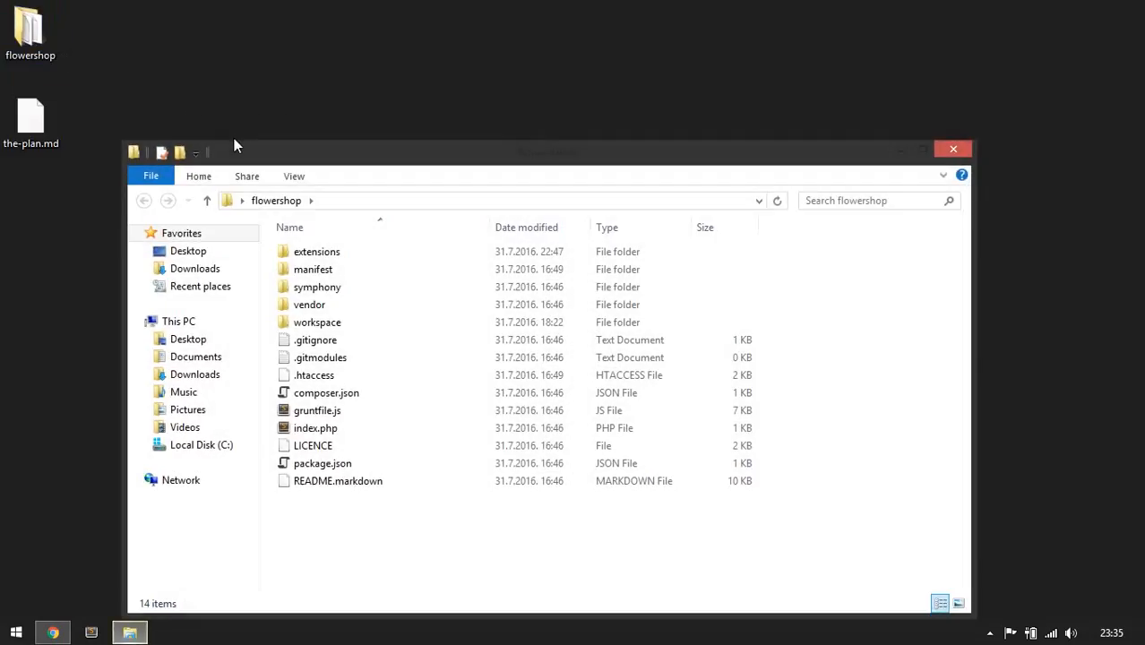
pyautogui.click(300, 253)
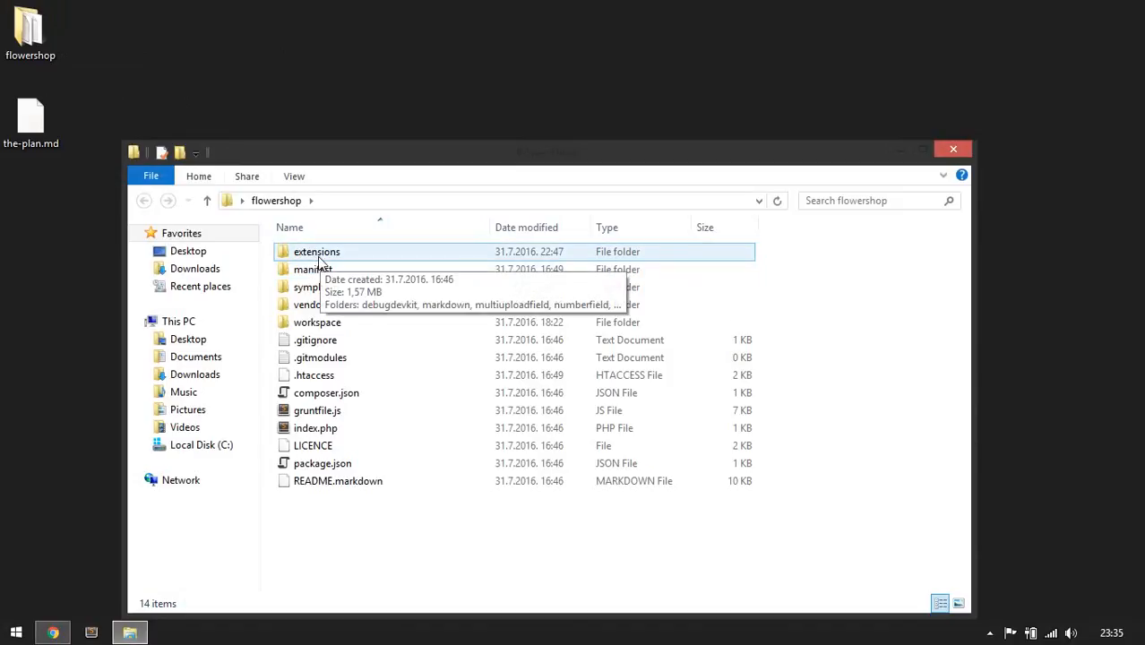
# - Open the home.xsl template from the flowershop project's workspace/pages folder in Sublime Text
pyautogui.doubleClick(318, 324)
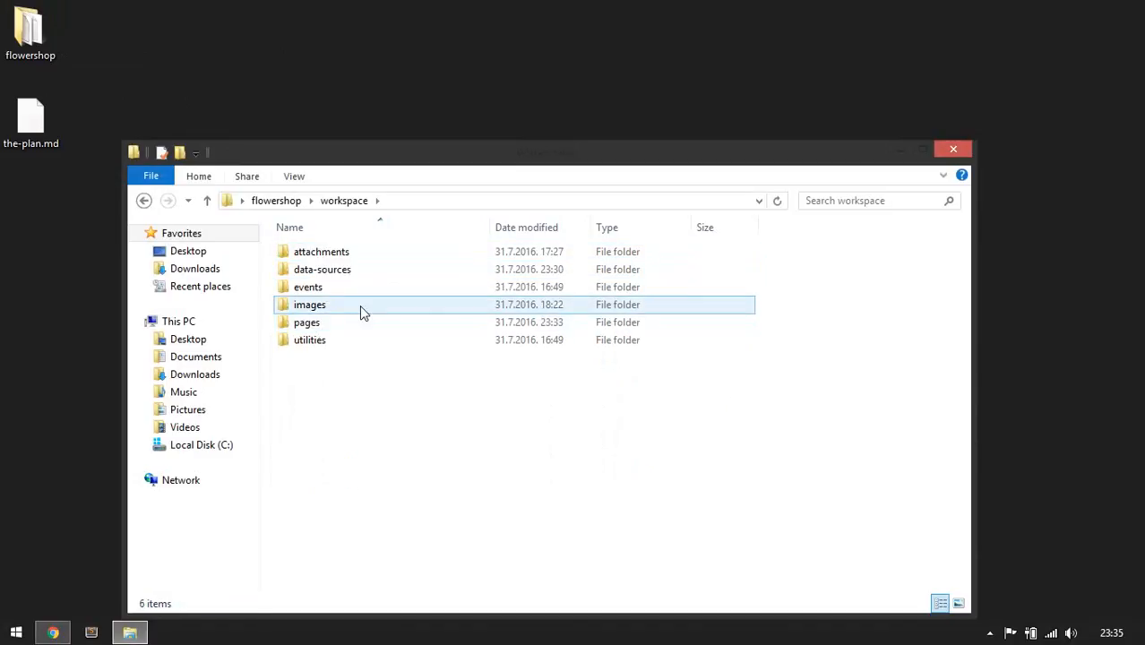
pyautogui.doubleClick(323, 324)
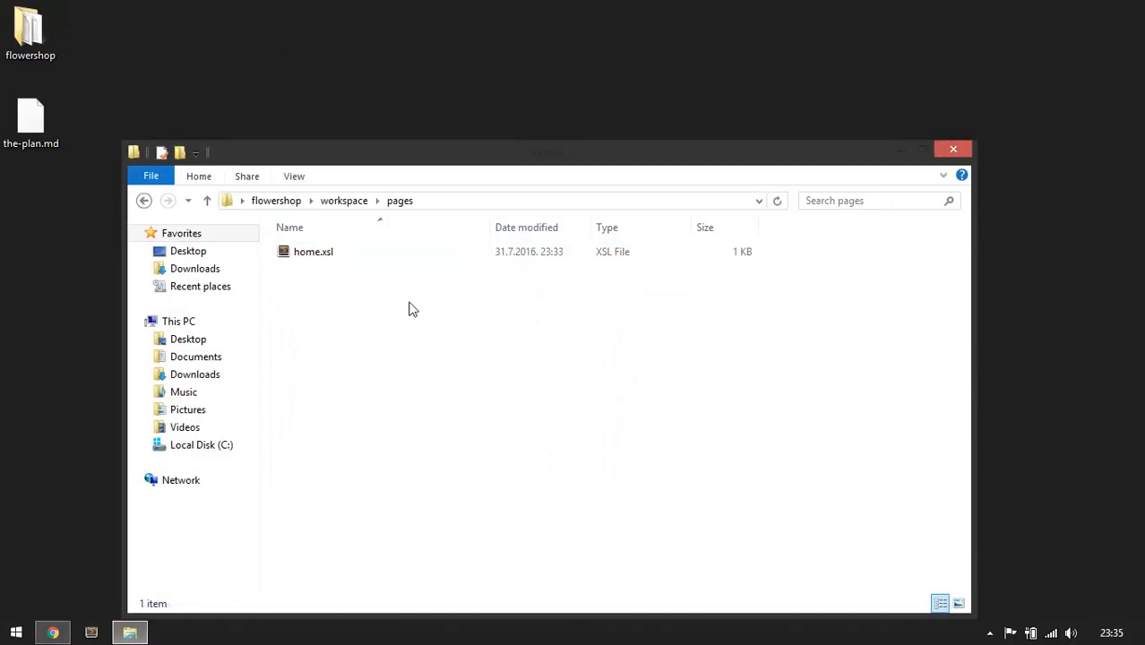
pyautogui.doubleClick(318, 255)
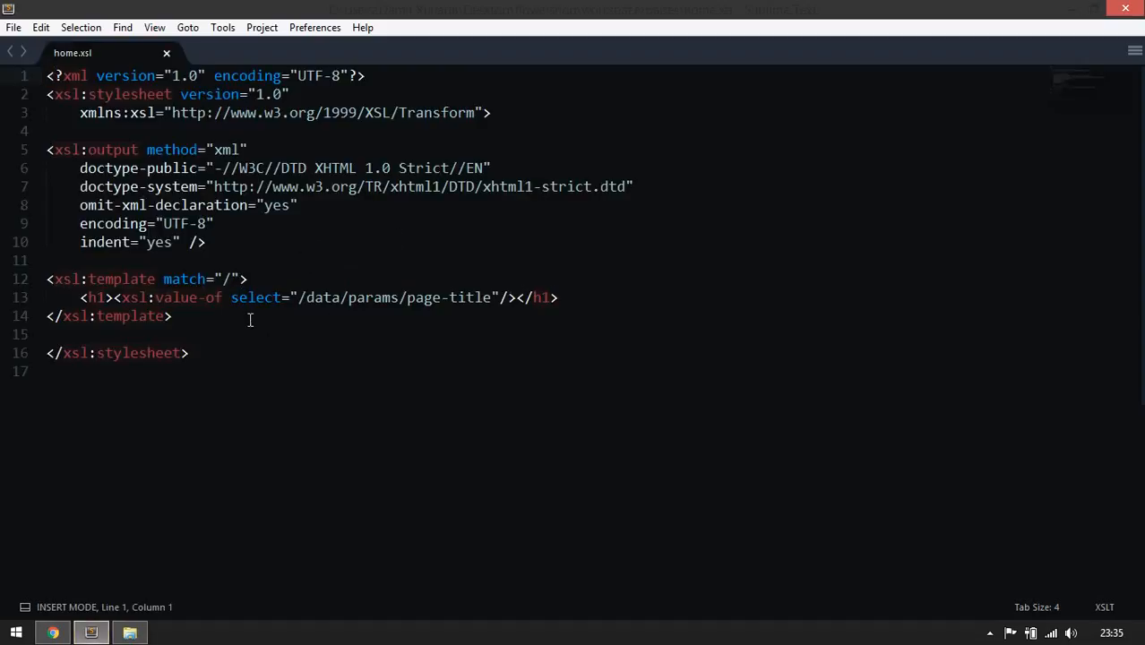
# - Add the test line "askdjfkladsfkladslkfjaksdlj" below the h1 heading in the home.xsl template and save the file
pyautogui.moveTo(114, 297); pyautogui.dragTo(552, 297)
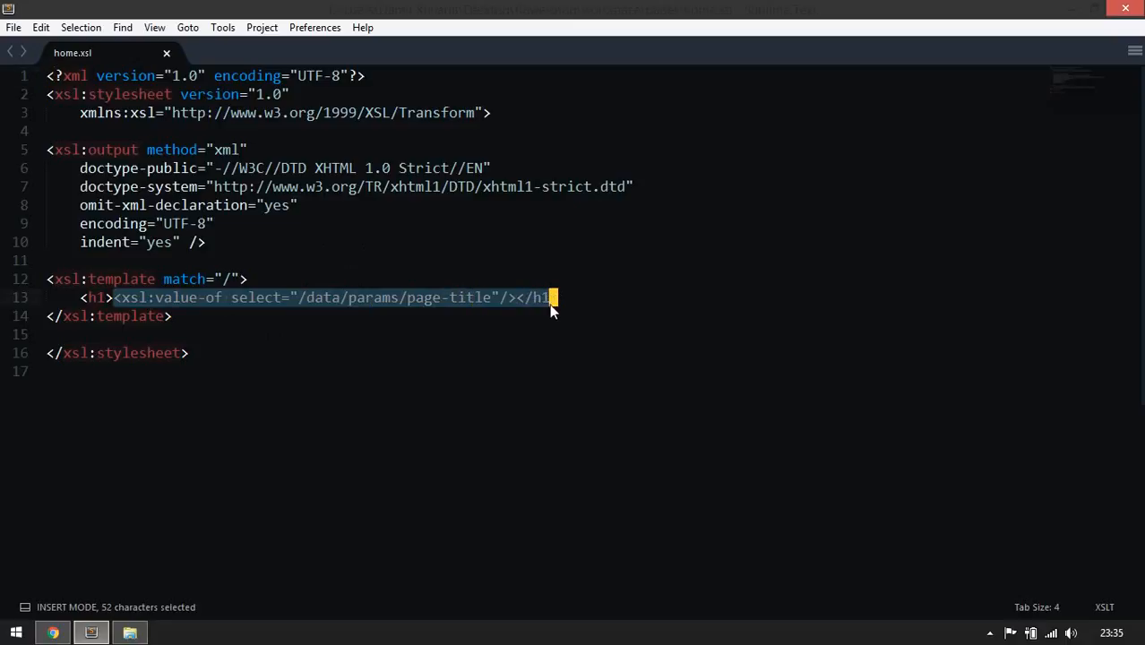
pyautogui.click(608, 290)
pyautogui.press('Return')
pyautogui.write('askdjfkladsfkladslkfjaksdlj')
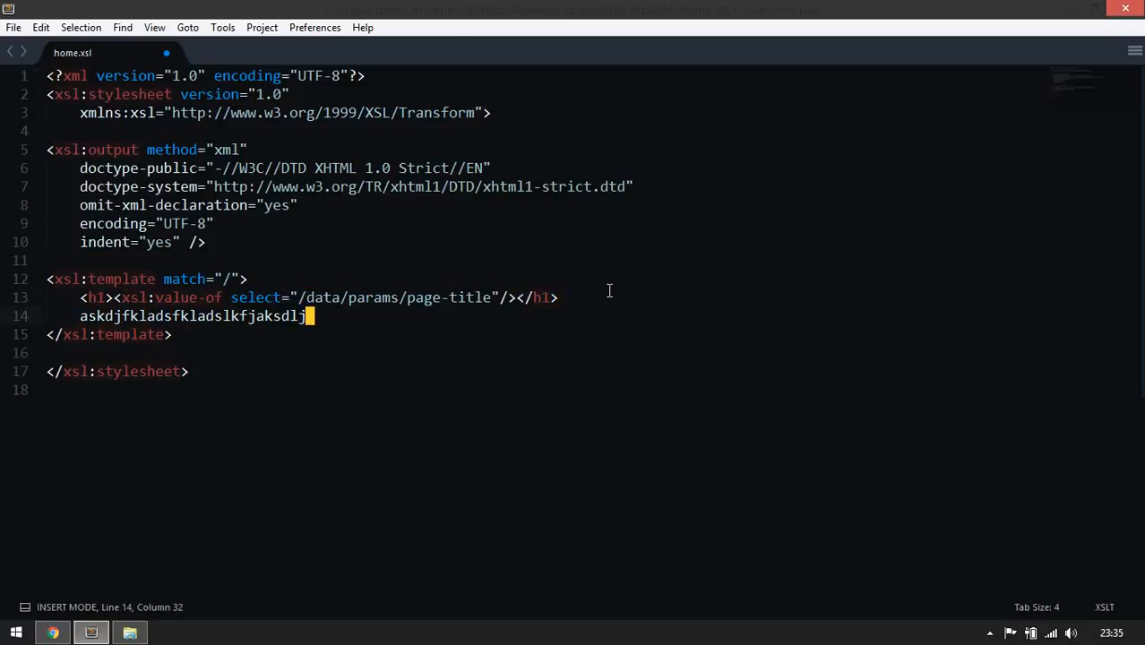
pyautogui.hotkey('ctrl', 's')
# - Switch to Chrome and check the reloaded Home page at localhost/flowershop/home/ for the added test line
pyautogui.hotkey('alt', 'Tab')
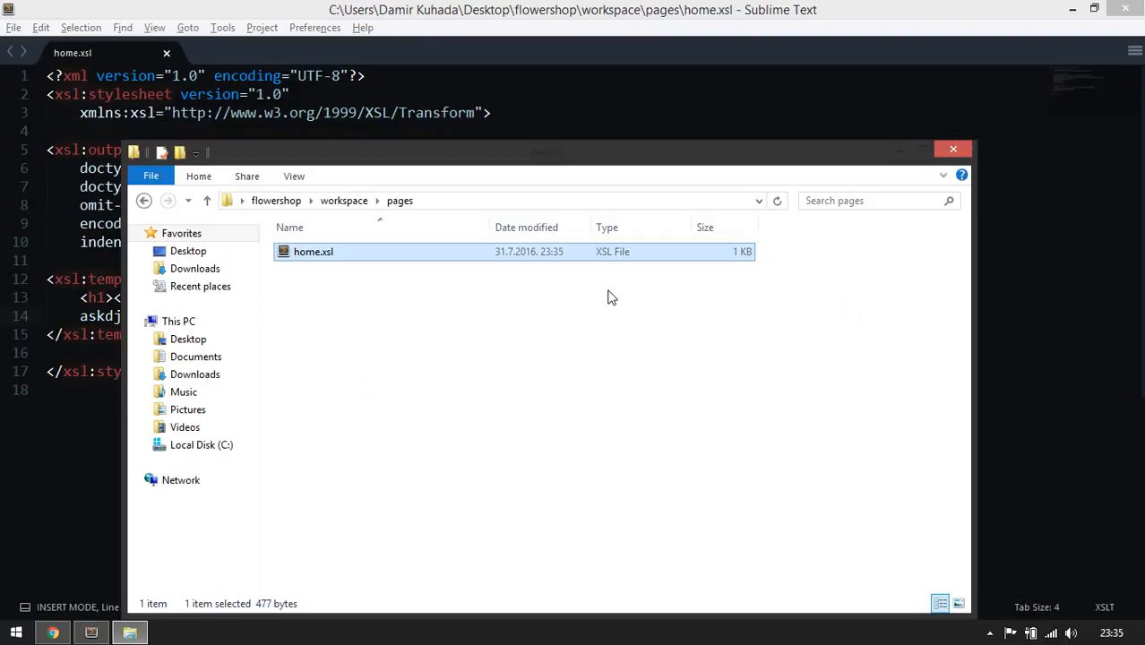
pyautogui.hotkey('alt', 'Tab')
pyautogui.press('Tab')
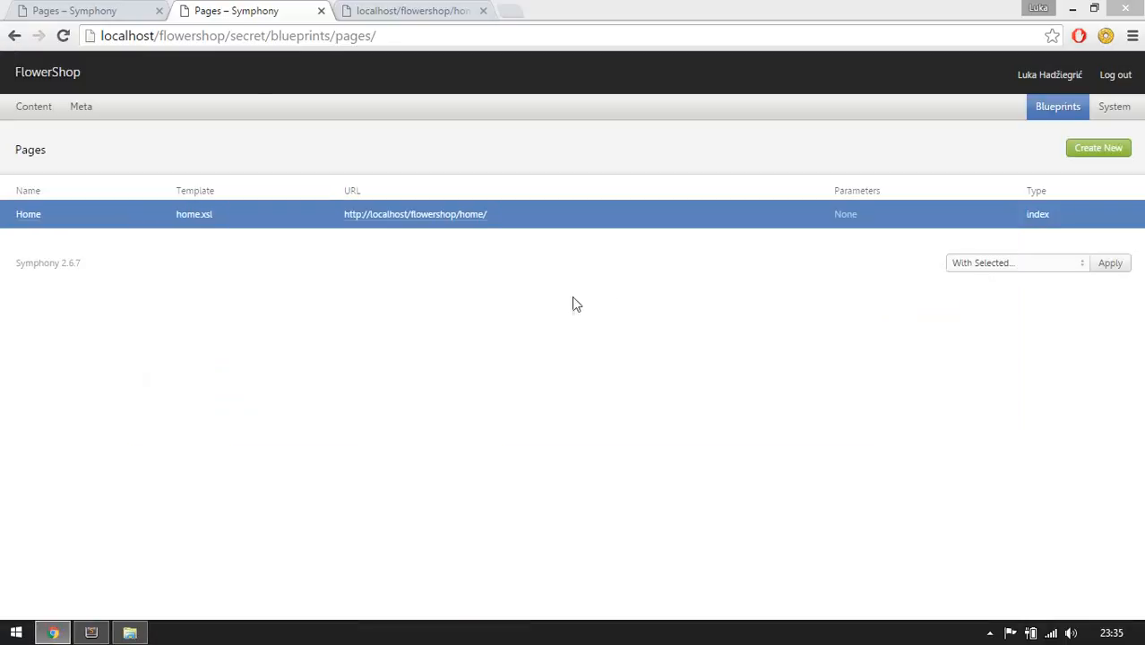
pyautogui.click(417, 10)
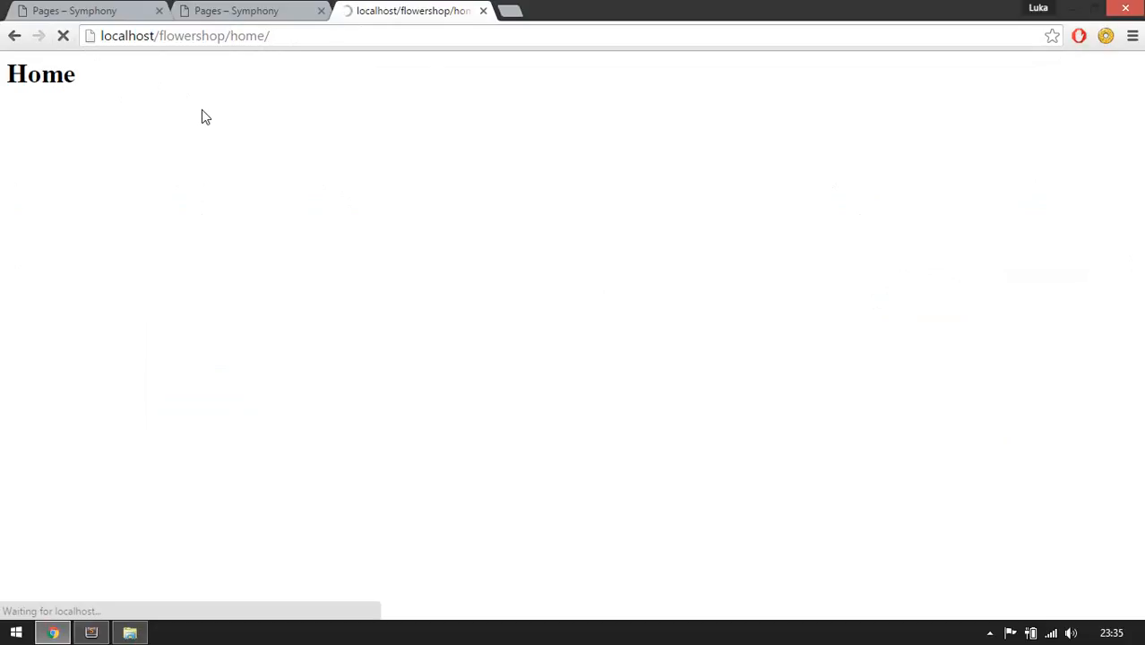
pyautogui.doubleClick(79, 116)
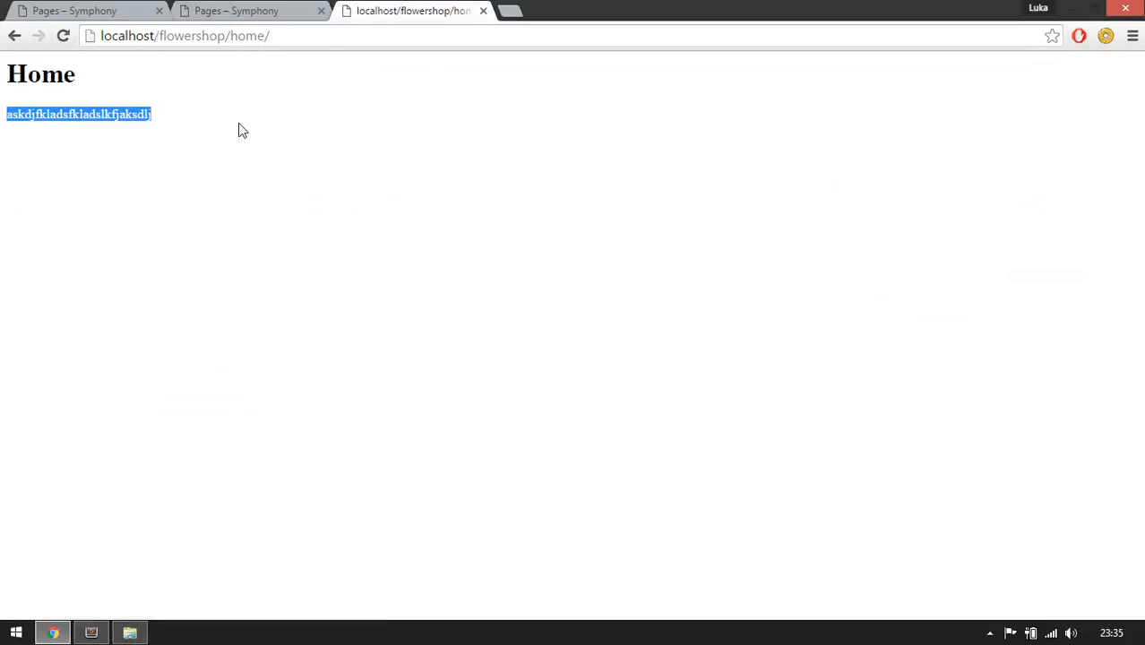
# - Close the Home page preview and go to the FlowerShop site's Data Sources list
pyautogui.click(384, 18)
pyautogui.middleClick(394, 8)
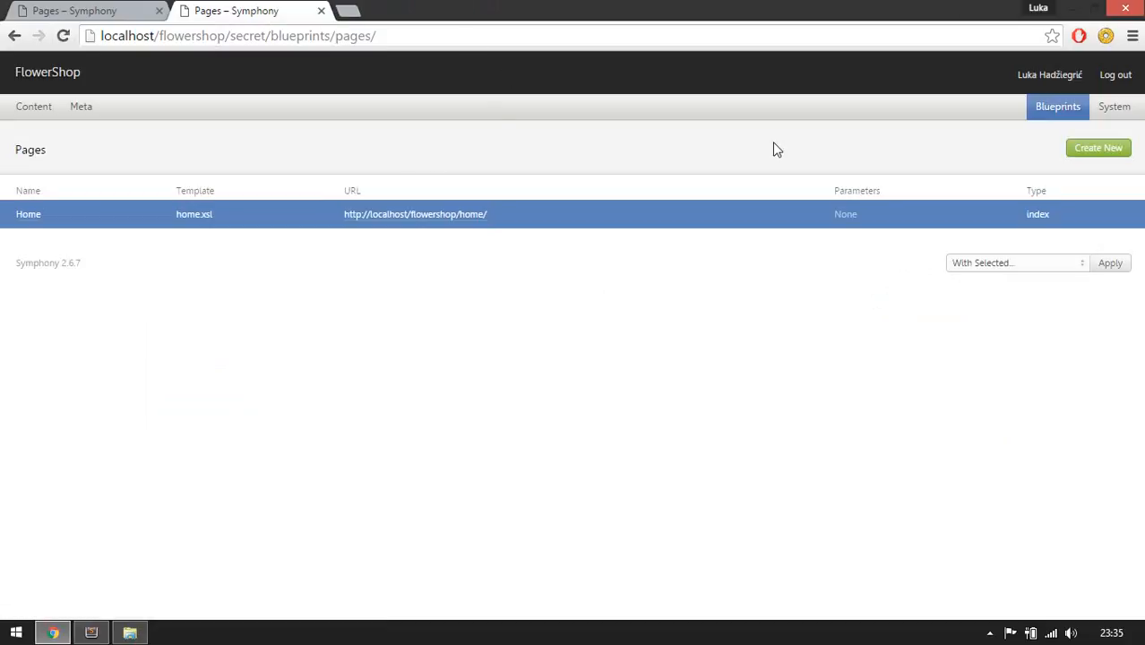
pyautogui.moveTo(1056, 112)
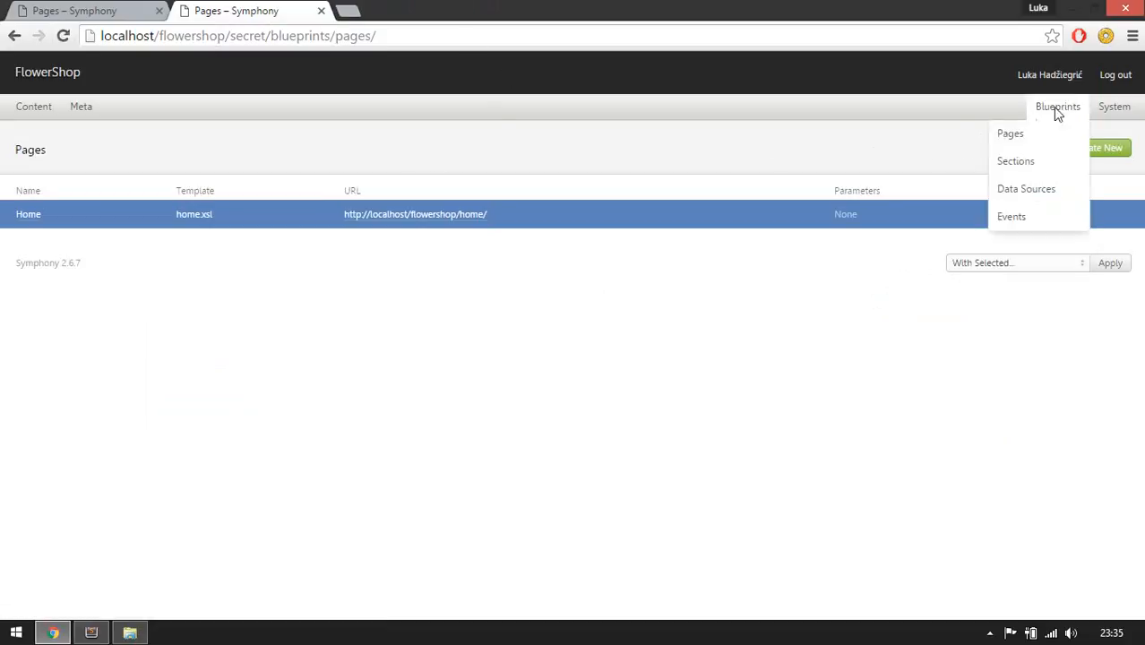
pyautogui.click(1049, 194)
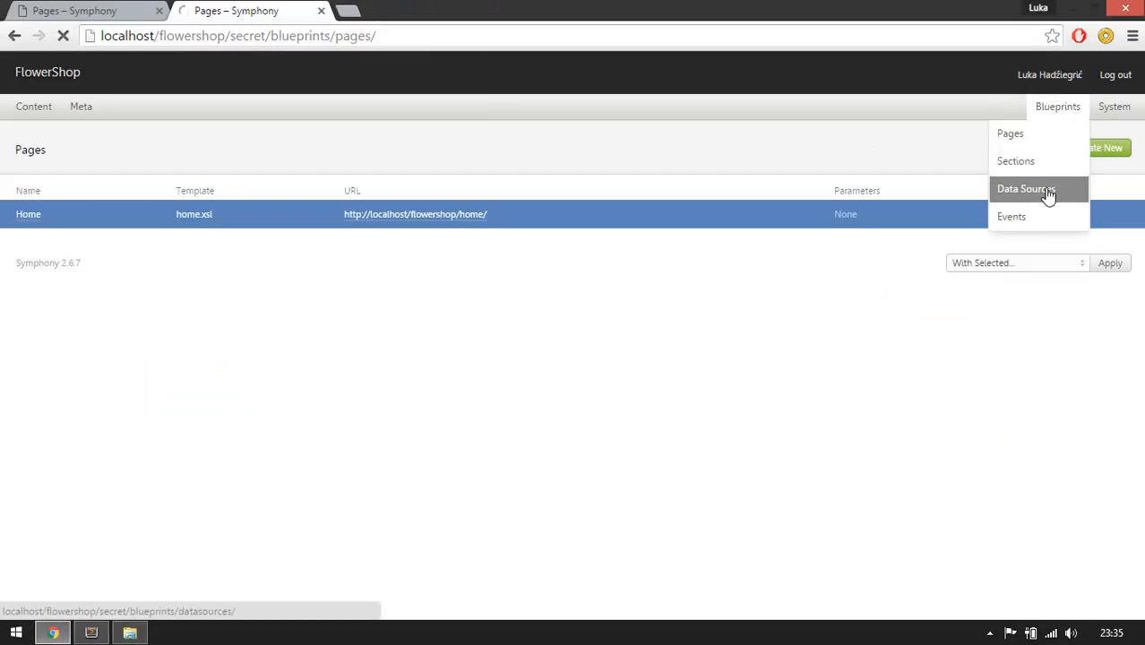
# - Switch to Sublime Text, close the home.xsl file and exit the editor
pyautogui.click(90, 631)
pyautogui.middleClick(117, 52)
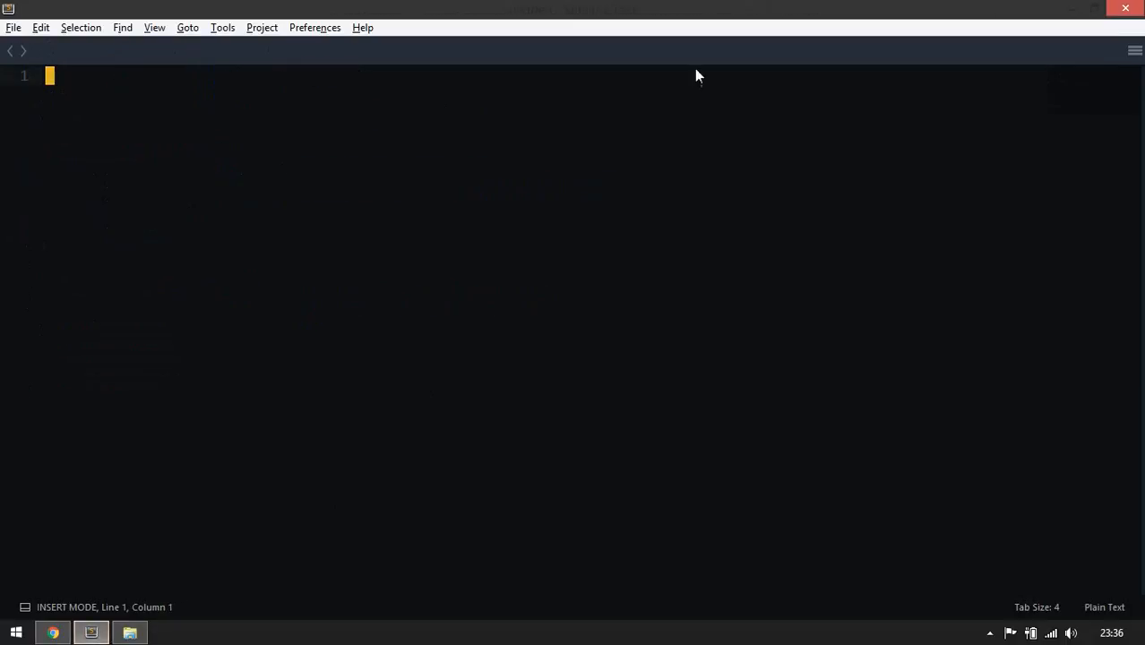
pyautogui.click(1125, 8)
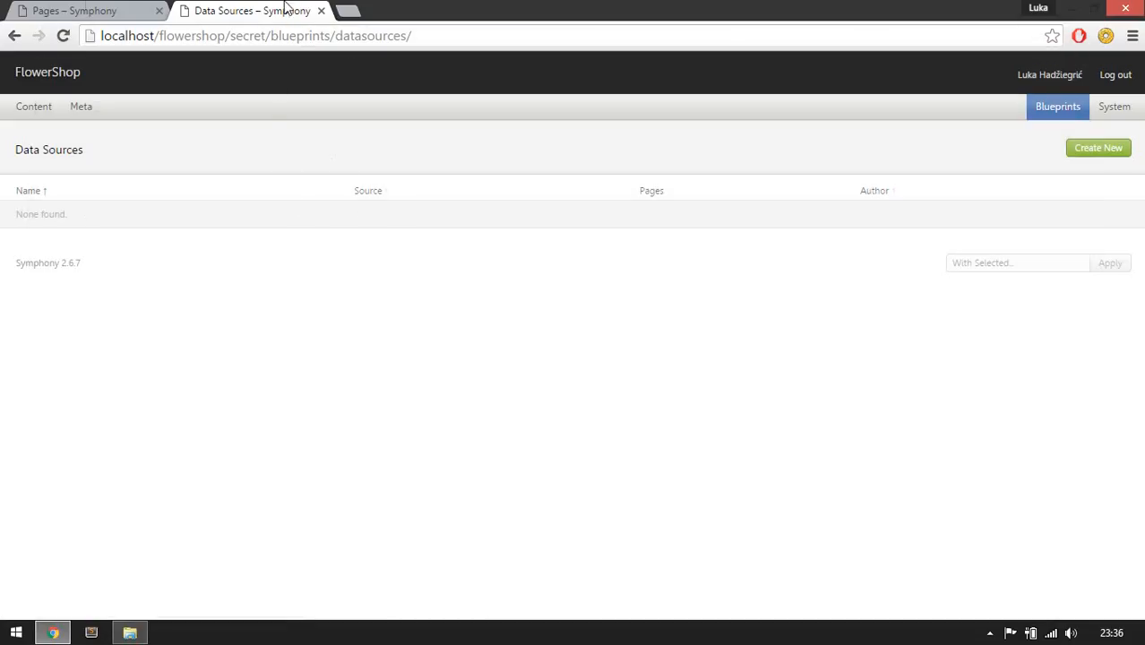
# - Start a new data source that uses the Flowers section as its source
pyautogui.click(1111, 158)
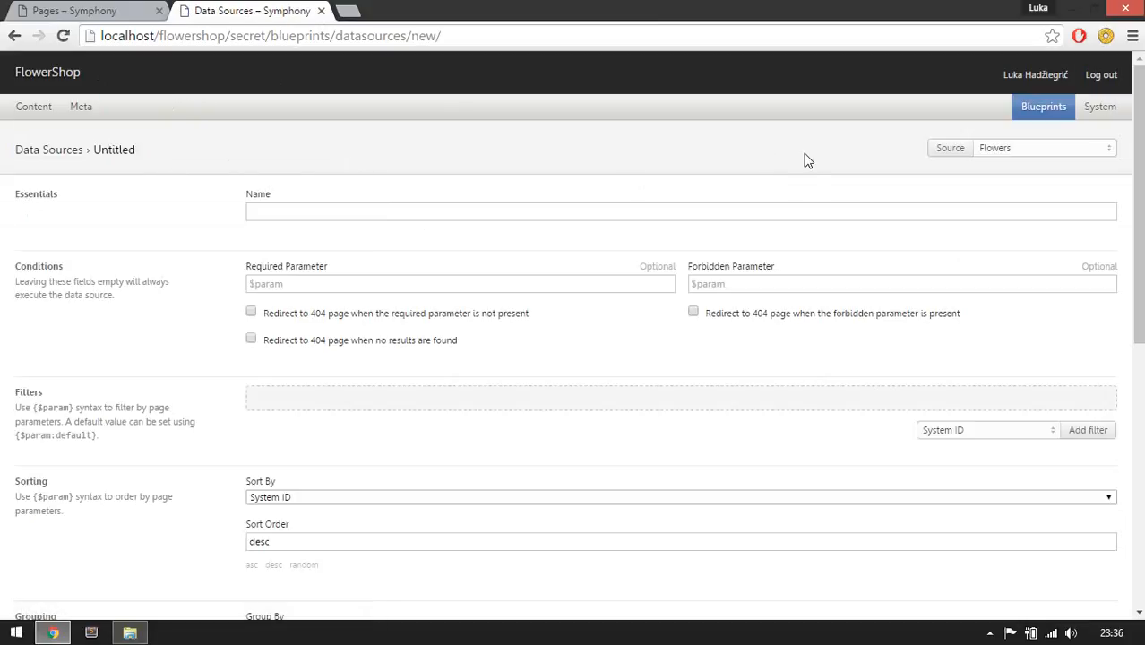
pyautogui.click(1009, 154)
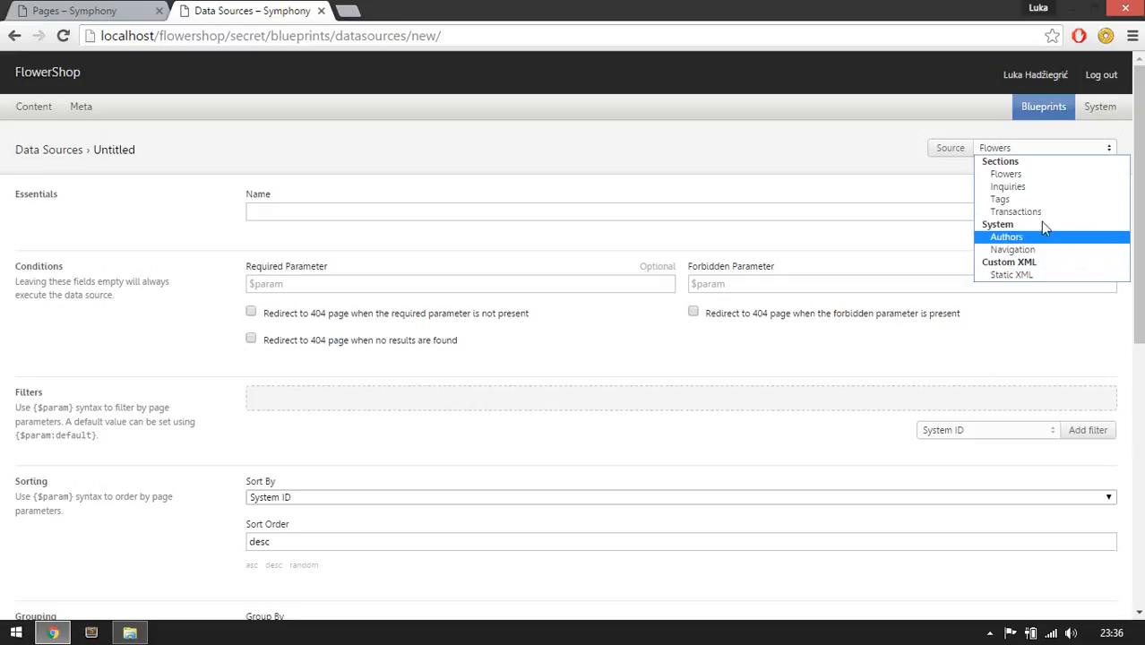
pyautogui.moveTo(1103, 112)
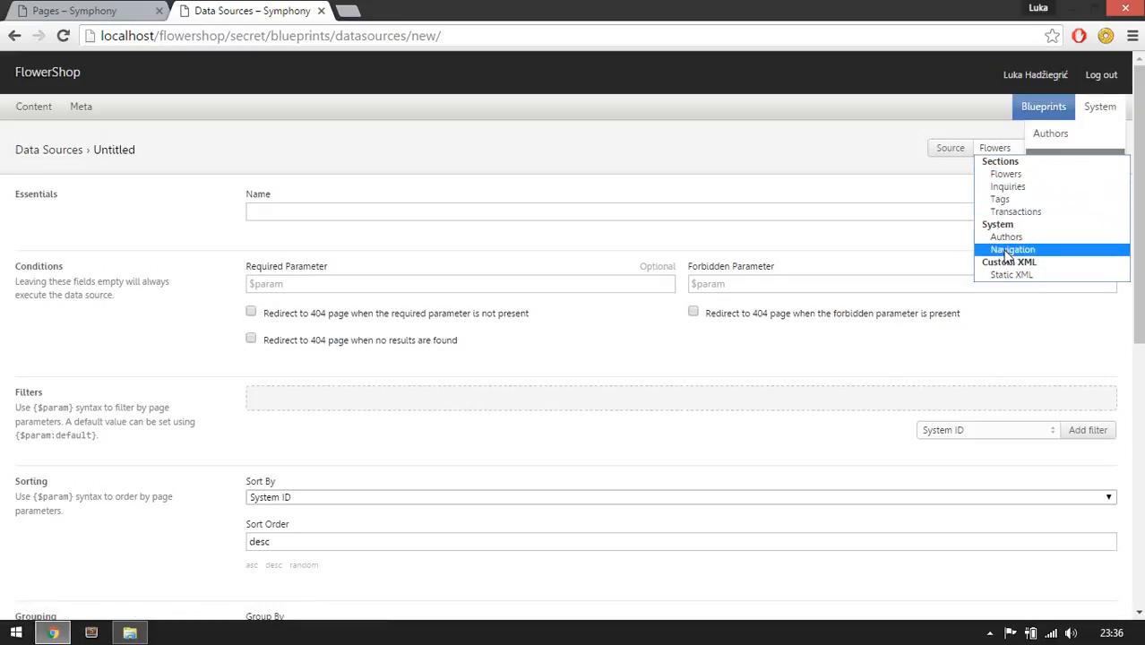
pyautogui.click(1002, 175)
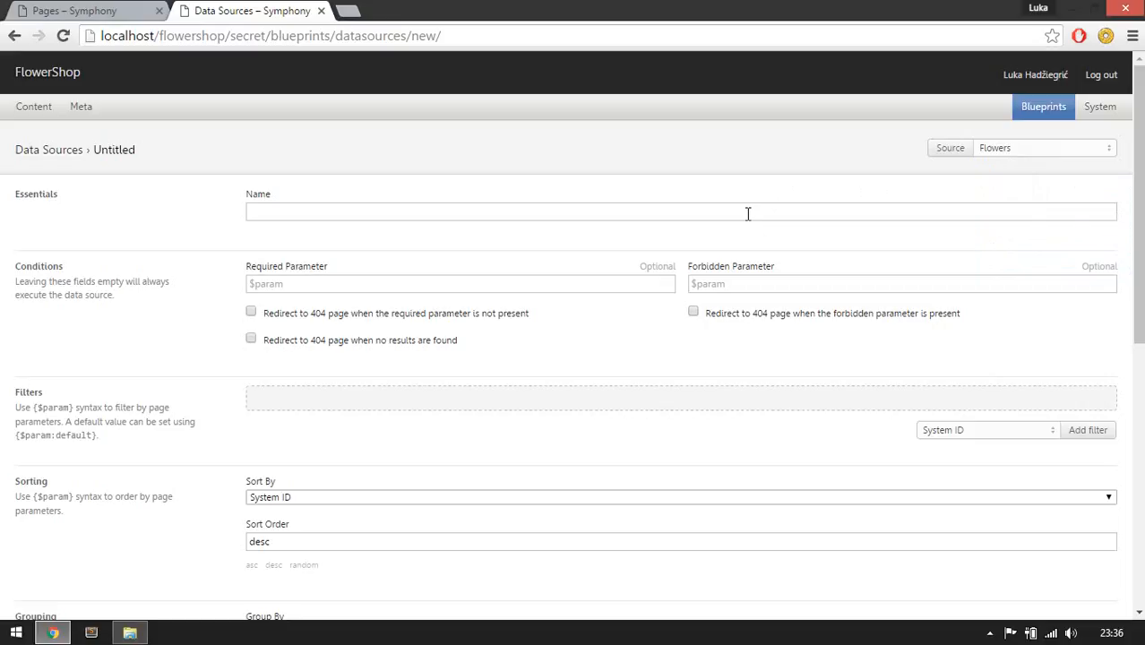
# - Name the new data source "Featured Flowers"
pyautogui.click(645, 215)
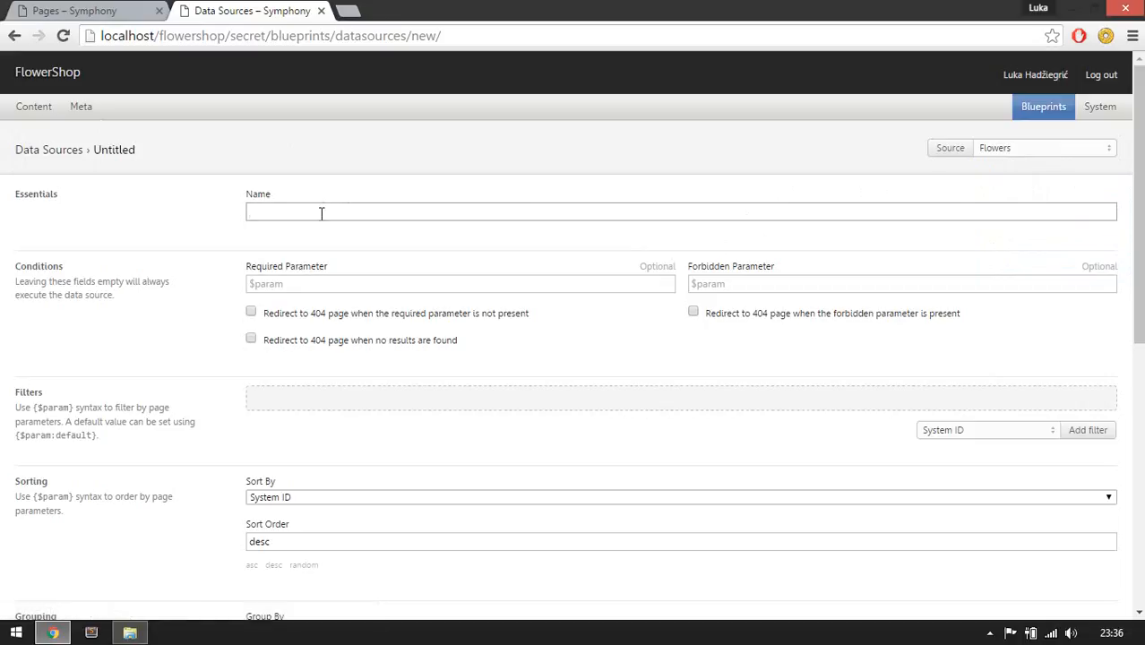
pyautogui.write('Featured Flowers')
pyautogui.press('Tab')
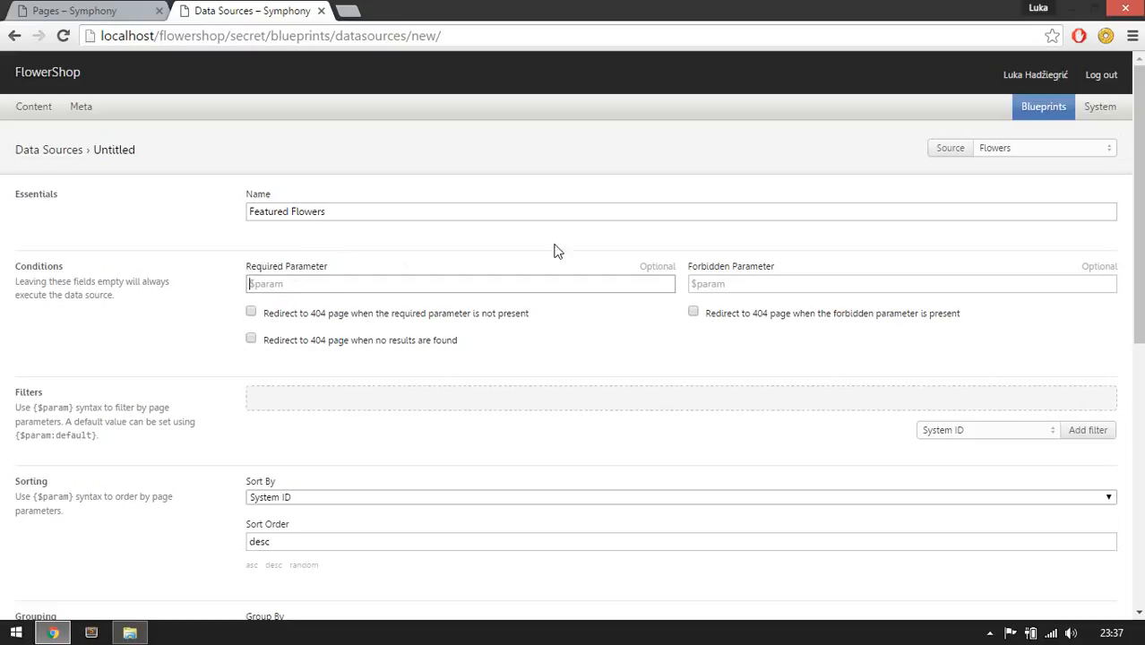
# - Add a filter on the Featured checkbox to the data source and set its value to yes
pyautogui.scroll(-1, 466, 304)
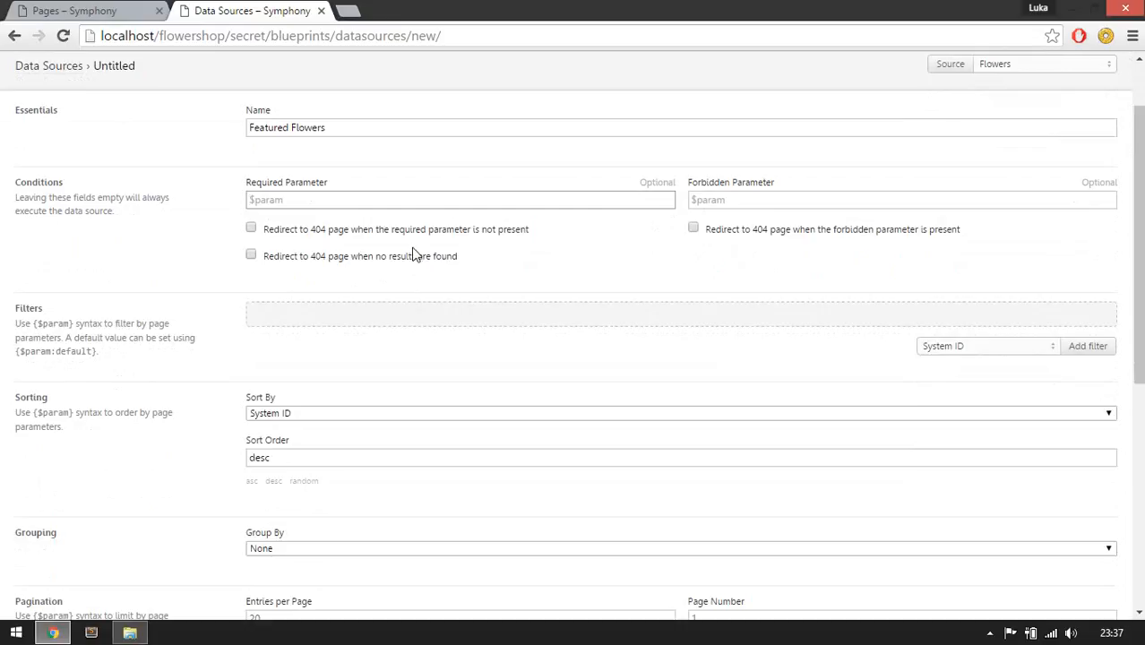
pyautogui.click(747, 328)
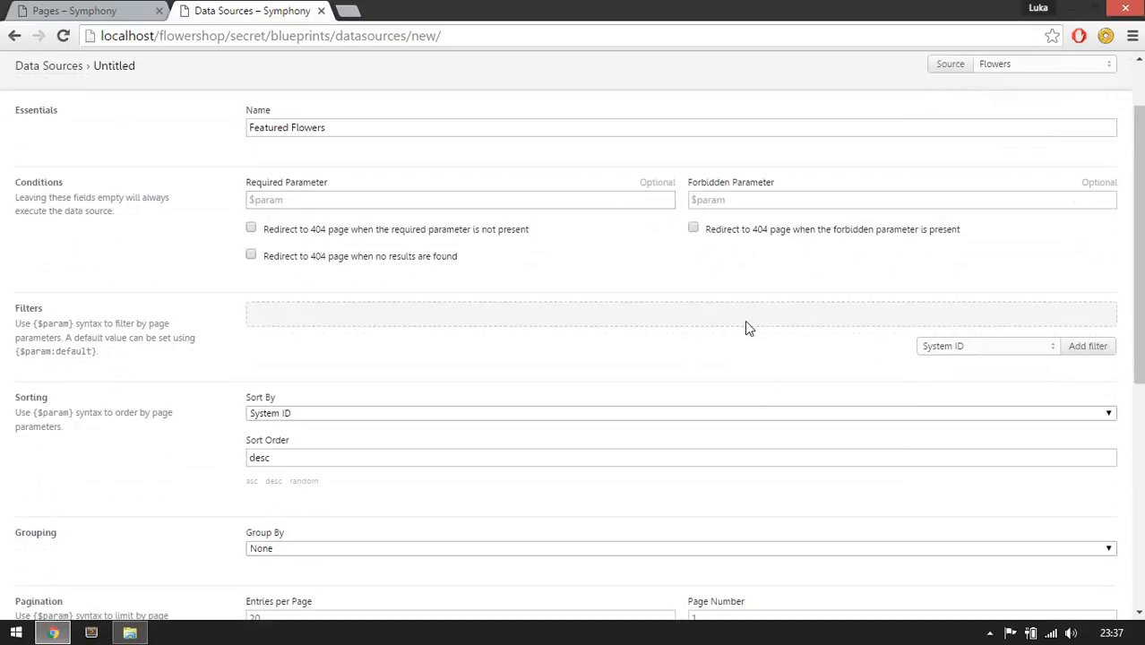
pyautogui.tripleClick(25, 307)
pyautogui.click(98, 311)
pyautogui.click(991, 354)
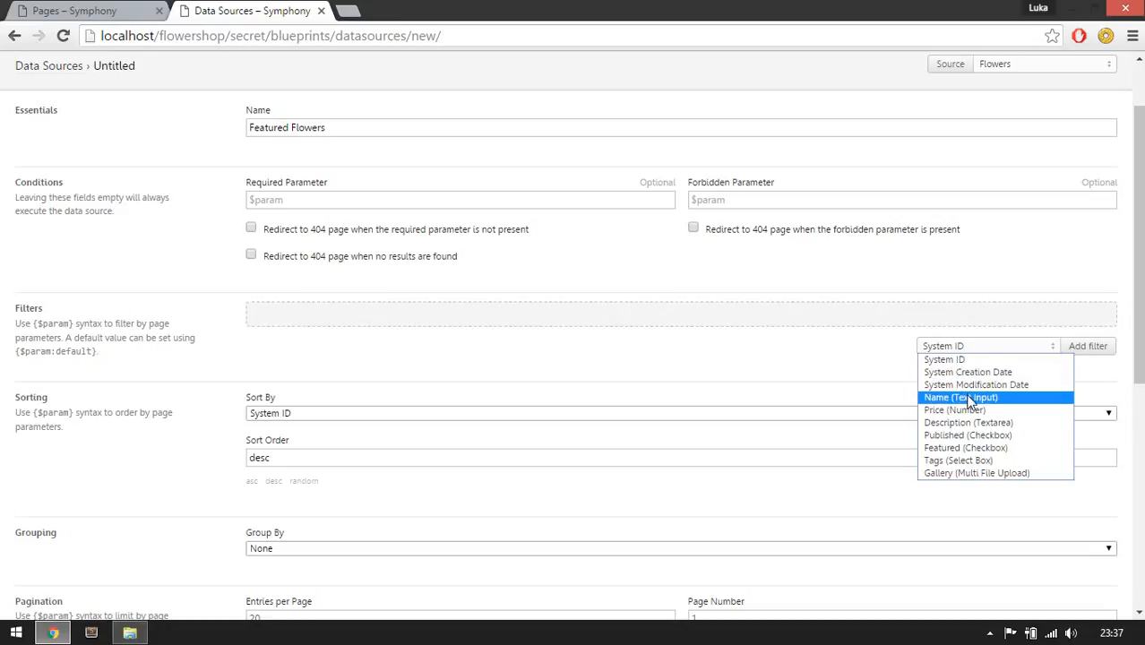
pyautogui.click(968, 448)
pyautogui.click(1085, 350)
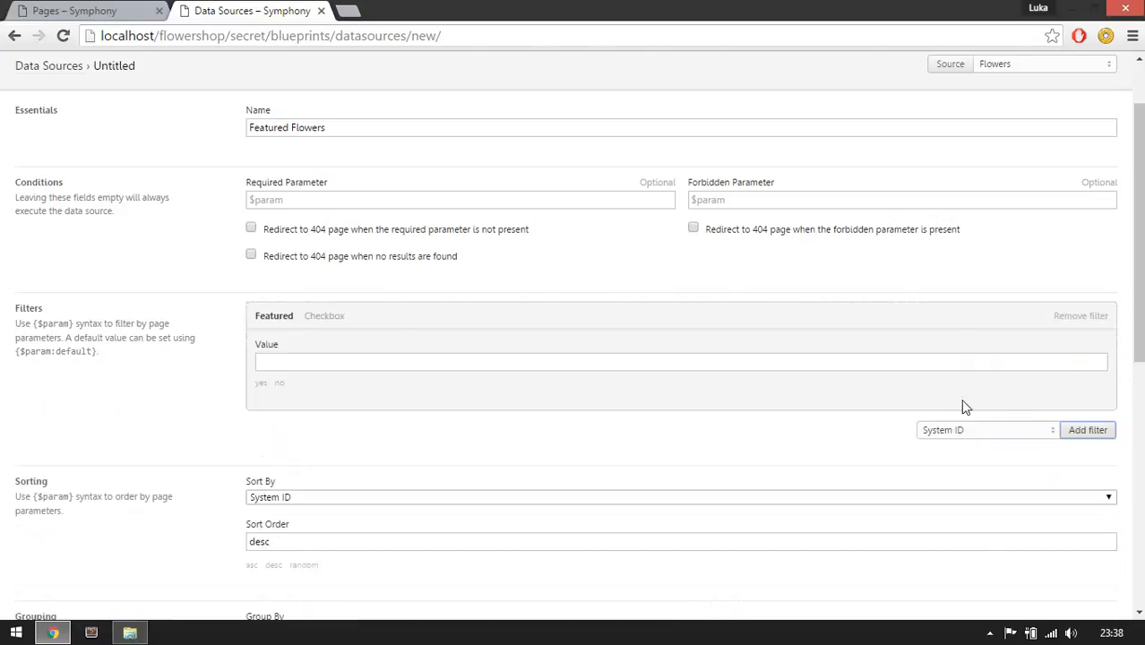
pyautogui.click(278, 358)
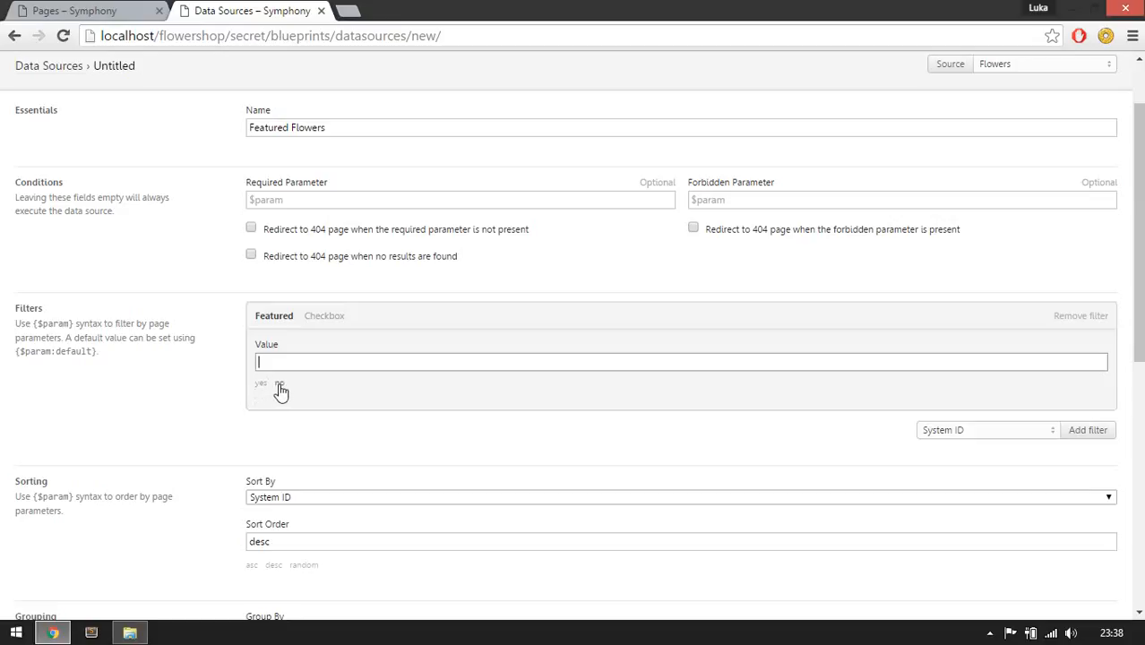
pyautogui.click(261, 382)
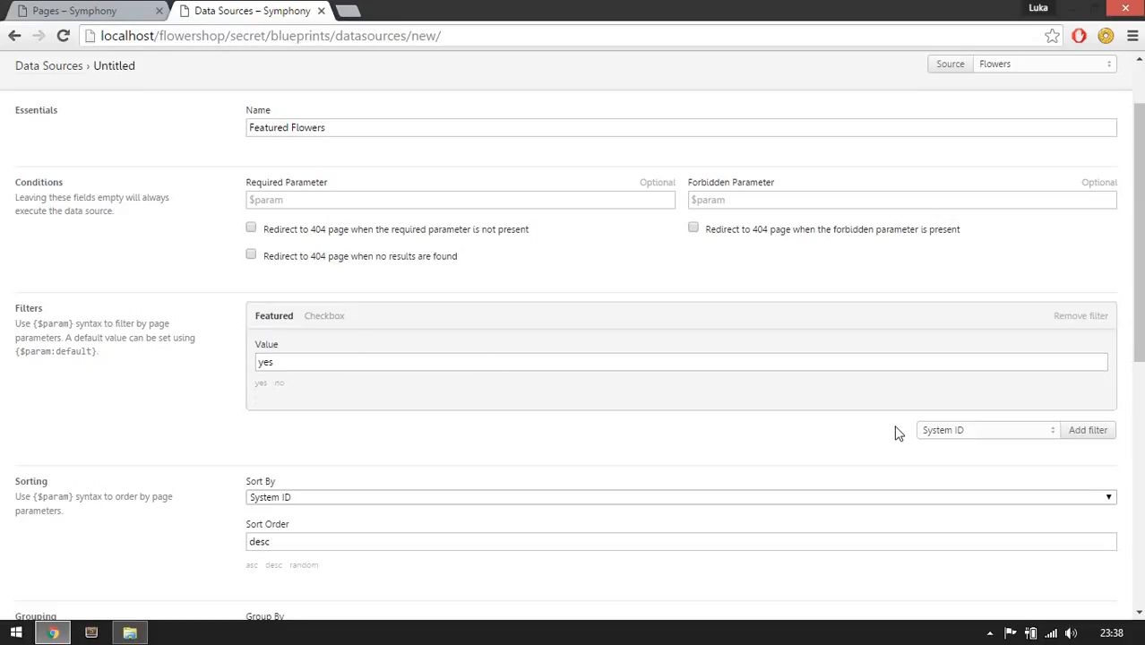
# - Add a second filter on the Published checkbox with the value yes
pyautogui.click(996, 438)
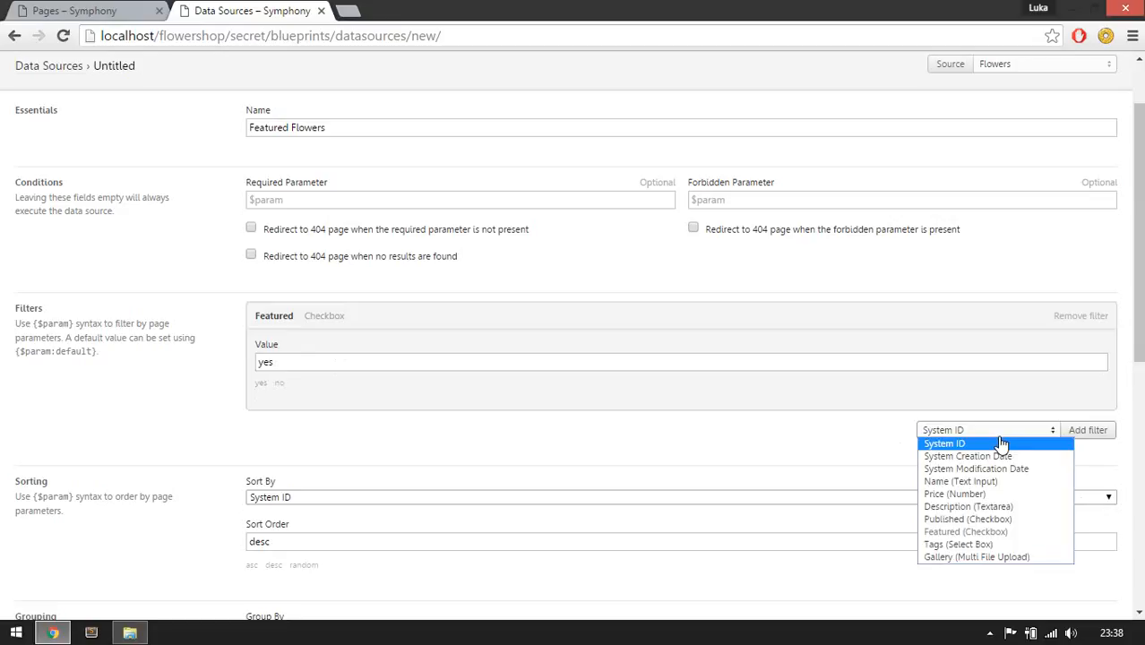
pyautogui.click(990, 521)
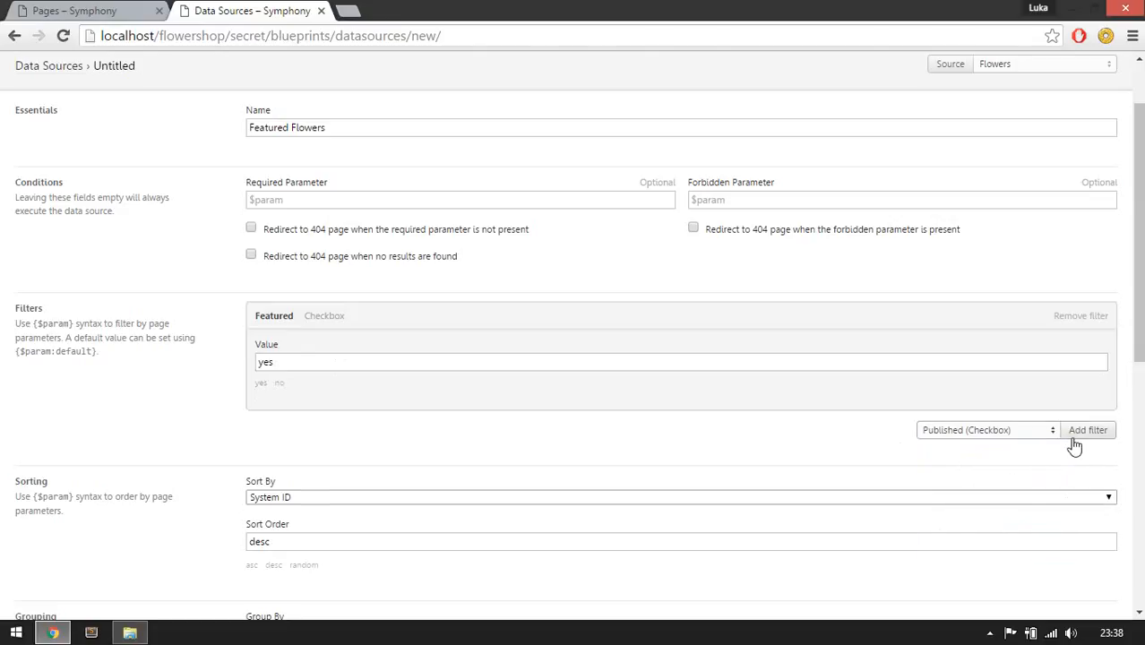
pyautogui.click(1079, 431)
pyautogui.click(260, 492)
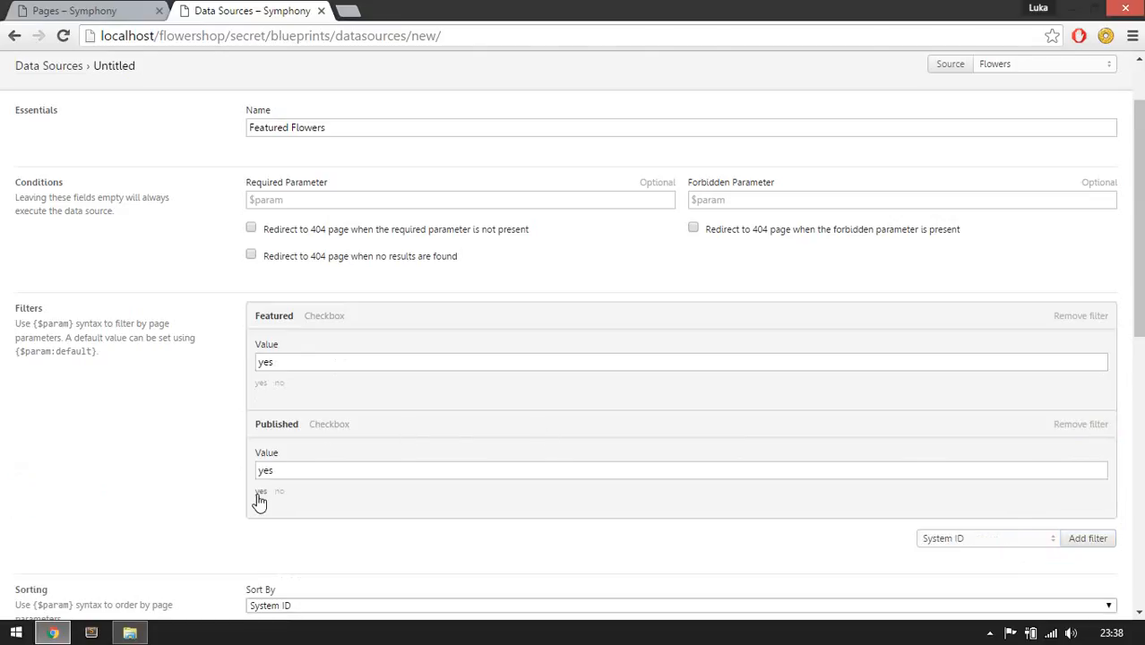
# - Sort the data source's entries by System Creation Date, keeping the sort order desc
pyautogui.scroll(-2, 364, 425)
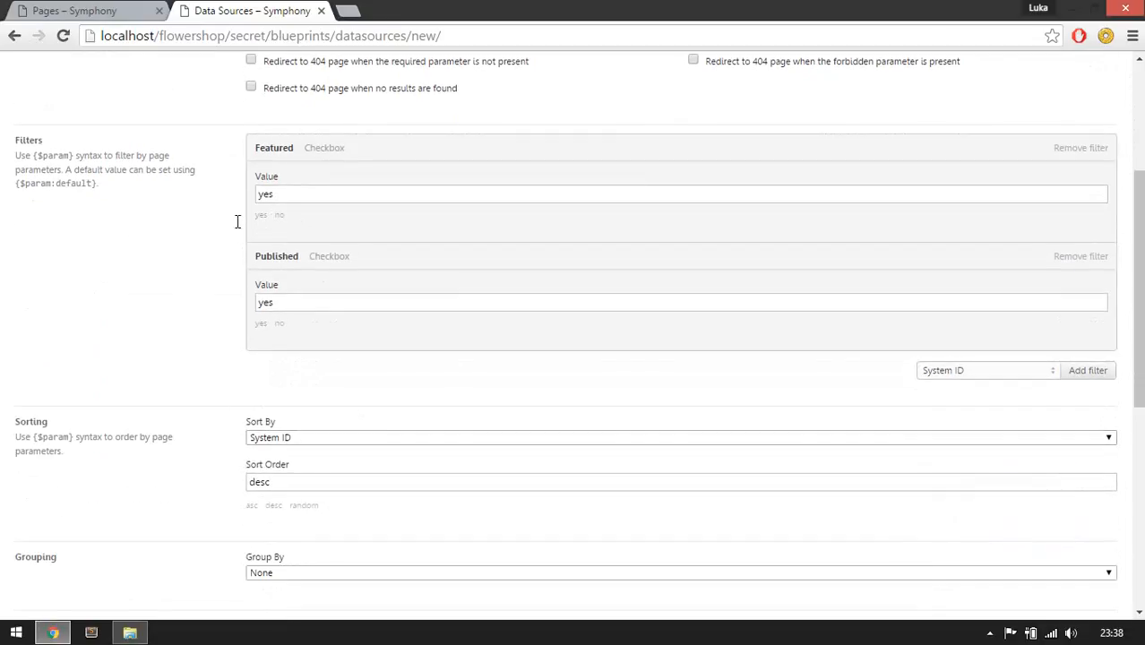
pyautogui.scroll(2, 173, 248)
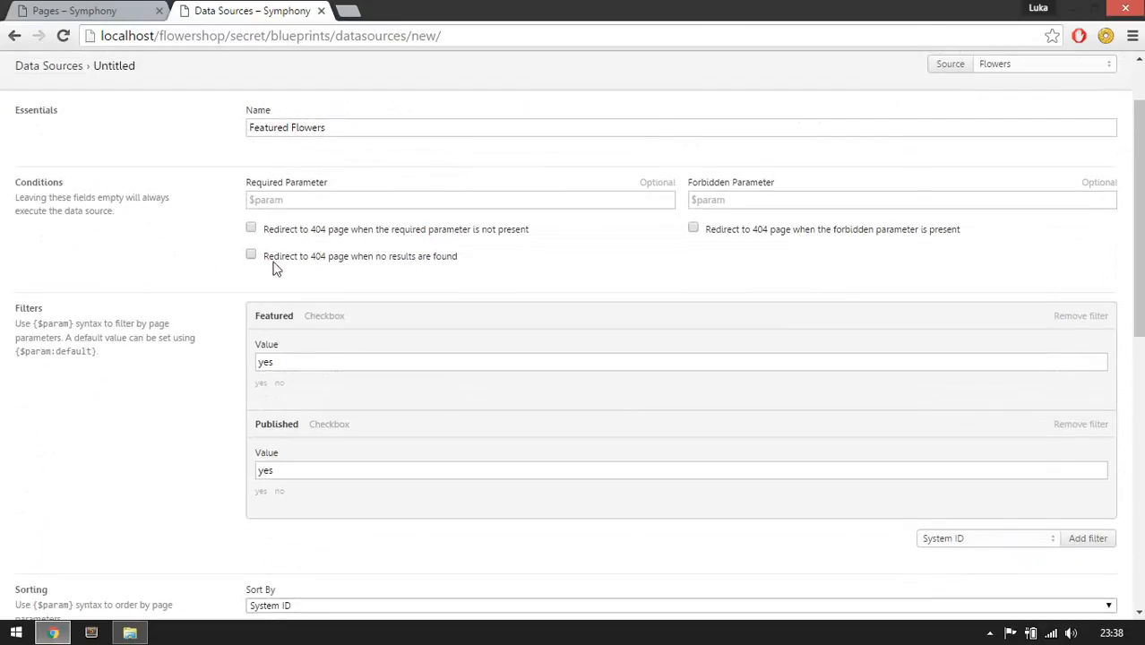
pyautogui.scroll(-1, 175, 370)
pyautogui.scroll(-2, 174, 369)
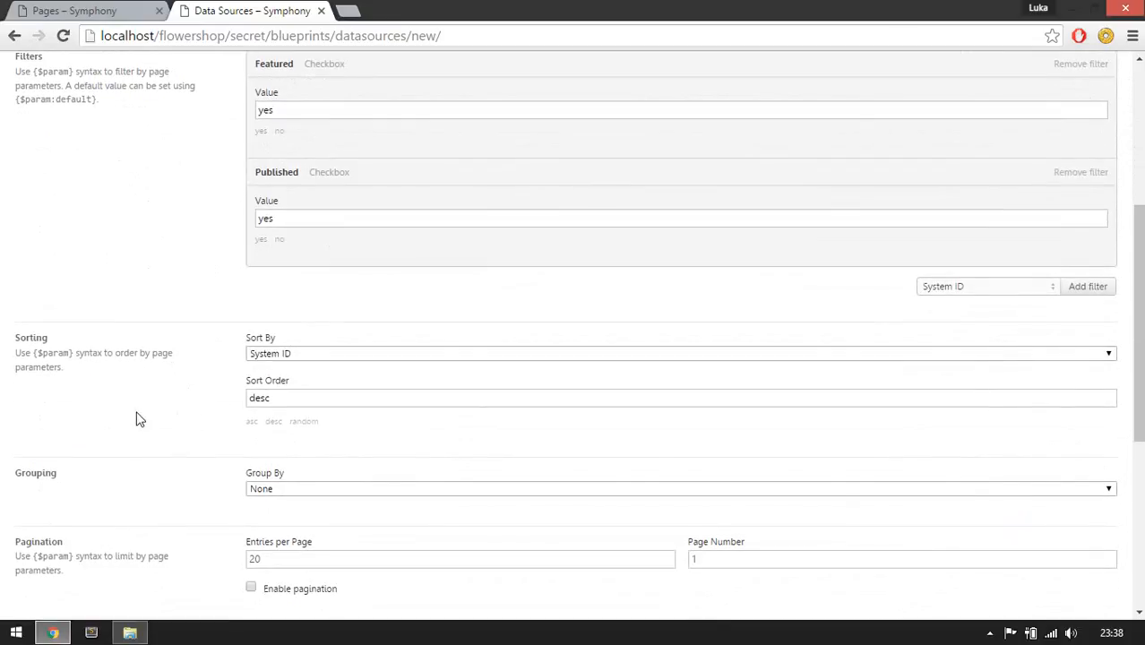
pyautogui.moveTo(17, 343); pyautogui.dragTo(72, 378)
pyautogui.click(76, 378)
pyautogui.click(320, 357)
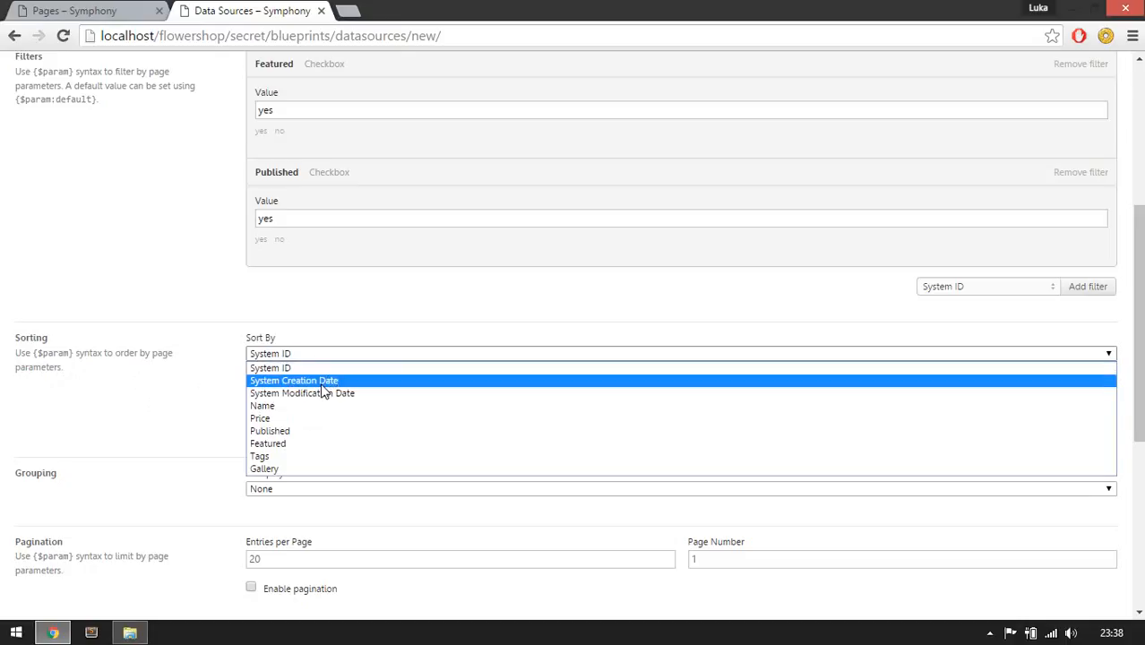
pyautogui.click(321, 381)
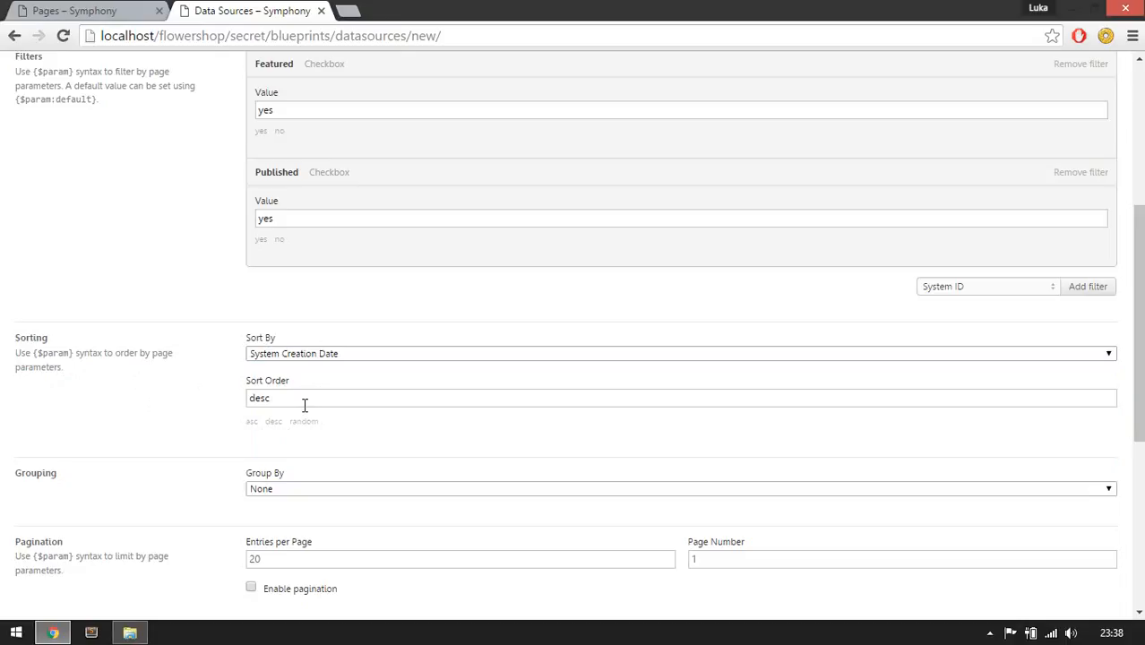
pyautogui.click(304, 406)
pyautogui.scroll(-1, 154, 371)
pyautogui.scroll(-2, 179, 385)
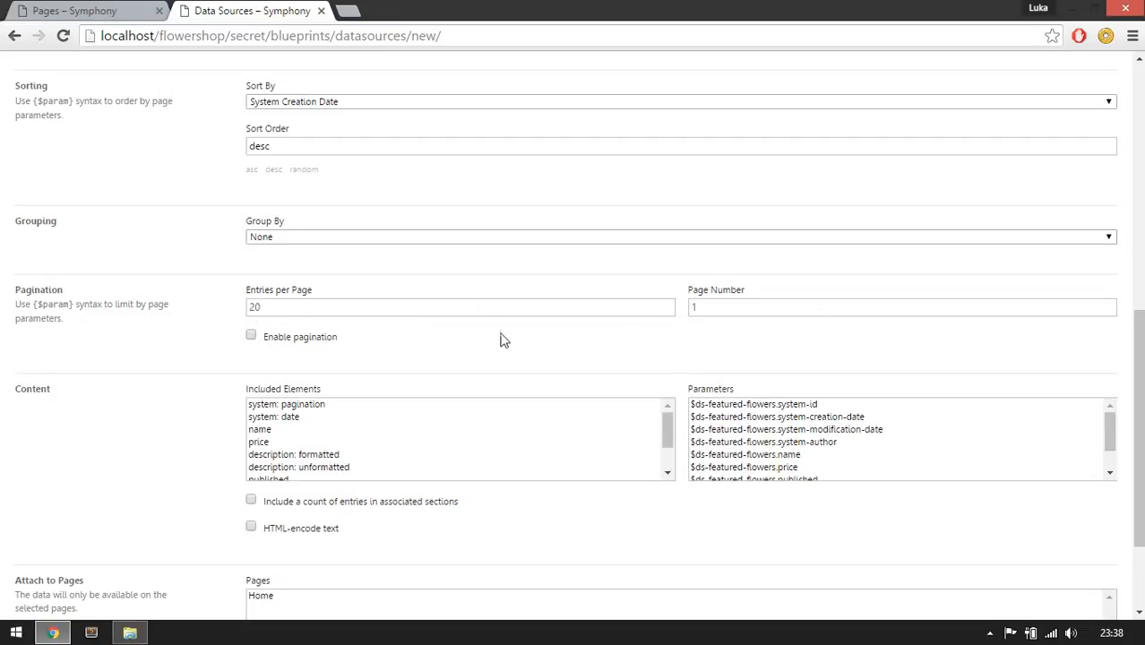
# - Limit the data source to 6 entries per page, with page number 1 and pagination left disabled
pyautogui.click(252, 337)
pyautogui.moveTo(285, 309); pyautogui.dragTo(251, 309)
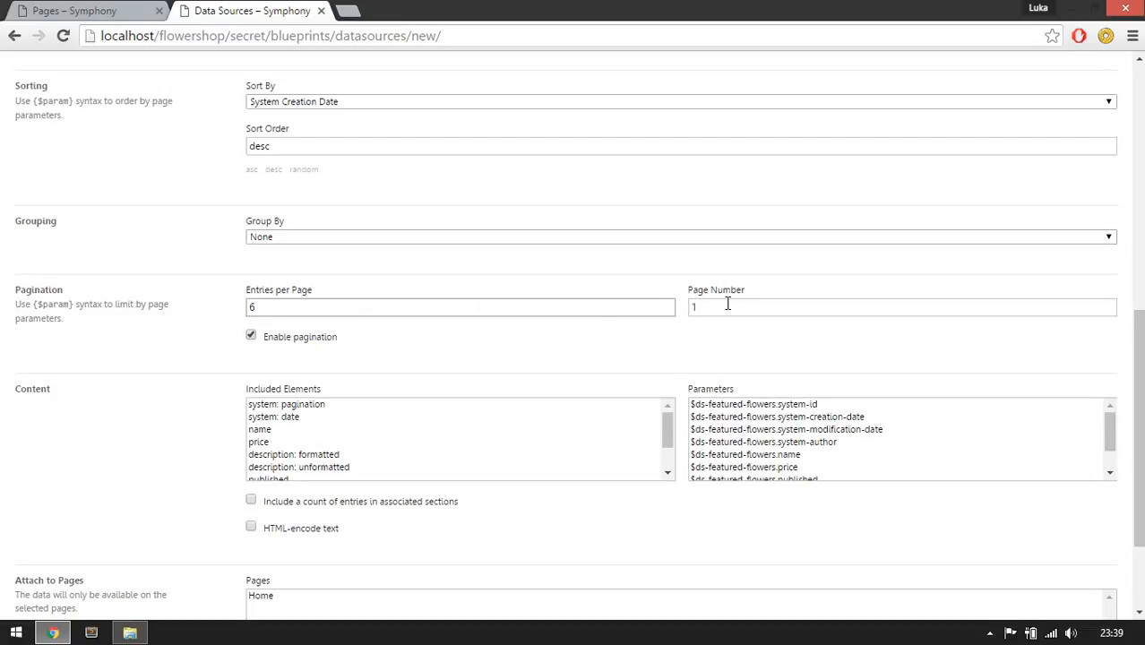
pyautogui.moveTo(725, 307); pyautogui.dragTo(660, 306)
pyautogui.click(654, 340)
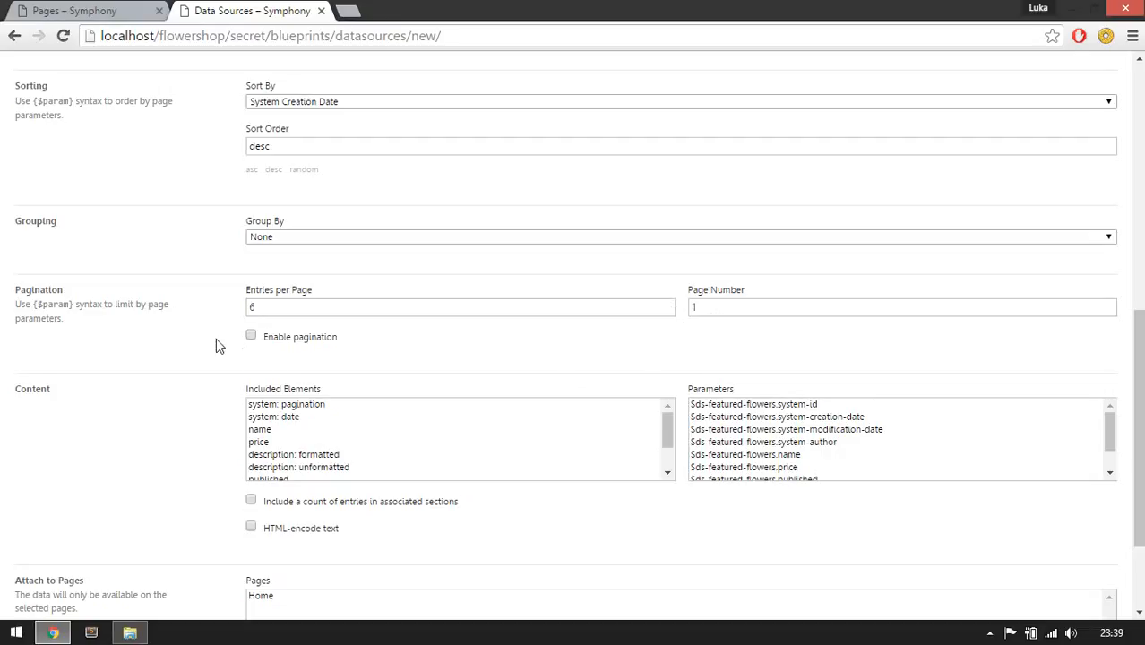
pyautogui.moveTo(72, 307); pyautogui.dragTo(44, 307)
pyautogui.click(56, 305)
# - Include the name, price, tags and gallery elements in the data source's content
pyautogui.scroll(-1, 113, 345)
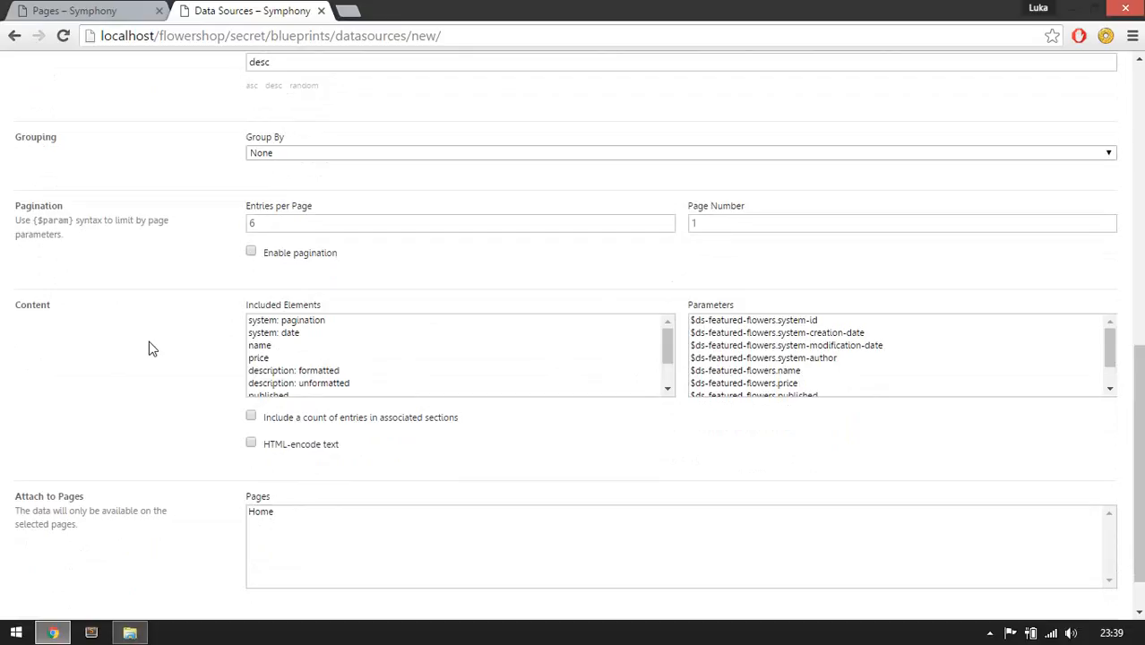
pyautogui.scroll(-1, 214, 333)
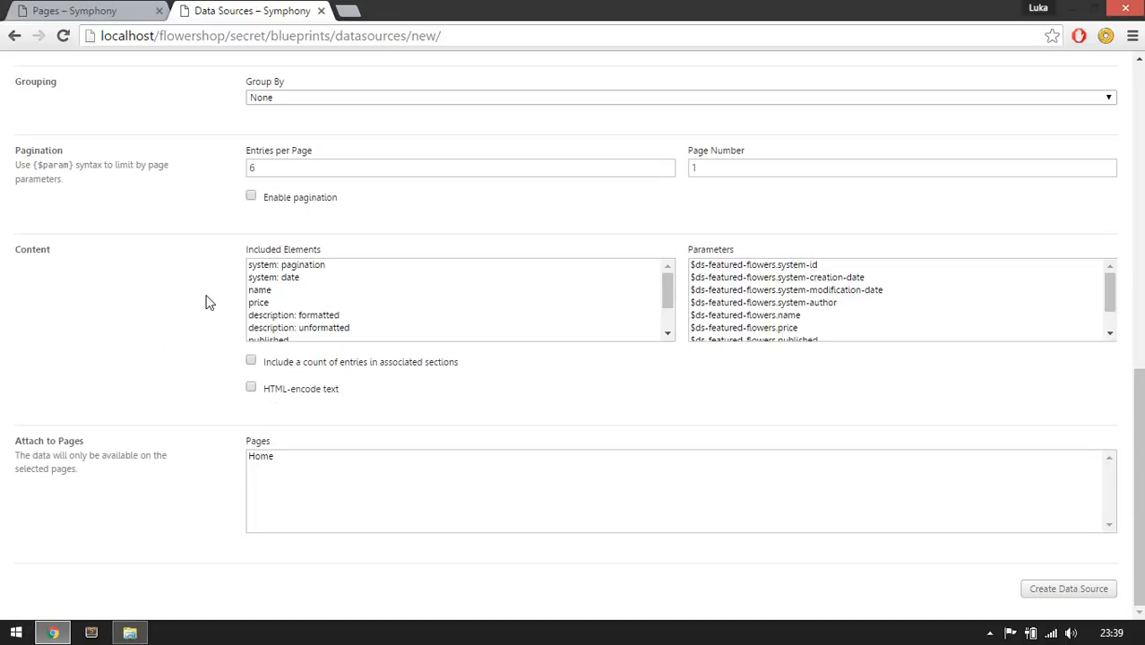
pyautogui.click(259, 292)
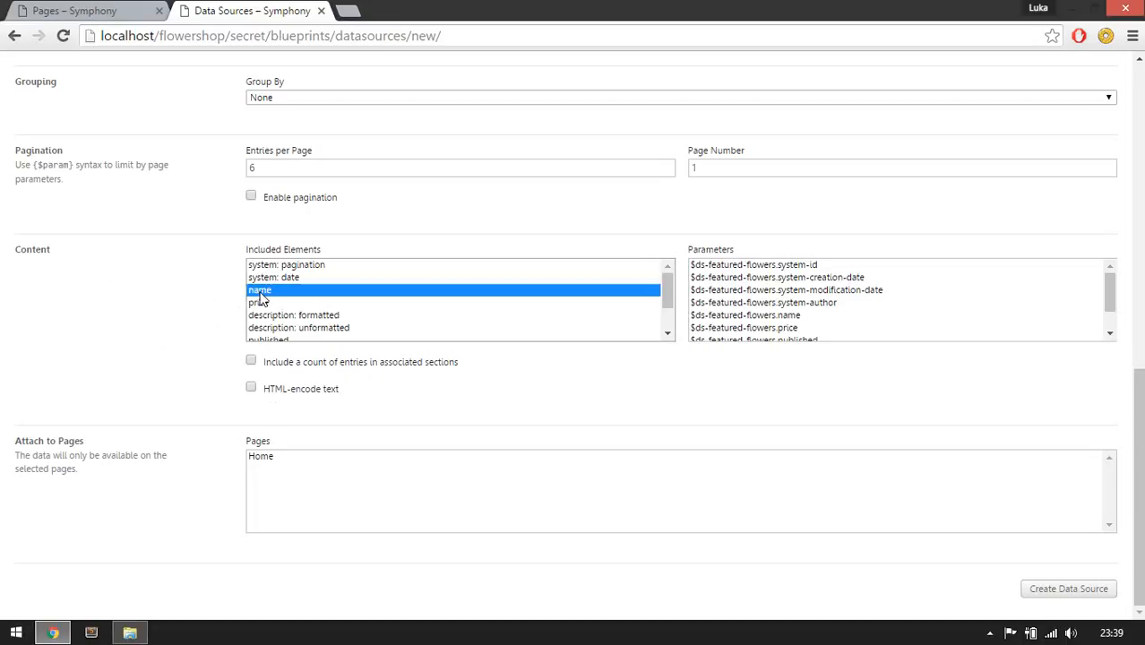
pyautogui.keyDown('ctrl'); pyautogui.click(276, 305); pyautogui.keyUp('ctrl')
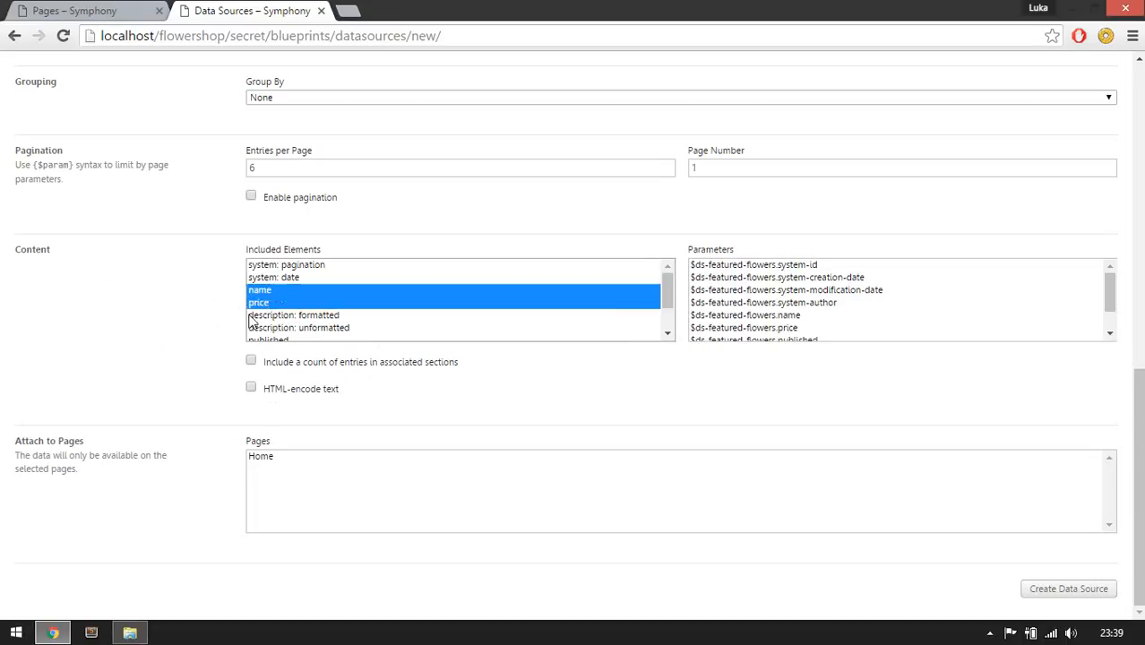
pyautogui.scroll(-2, 296, 314)
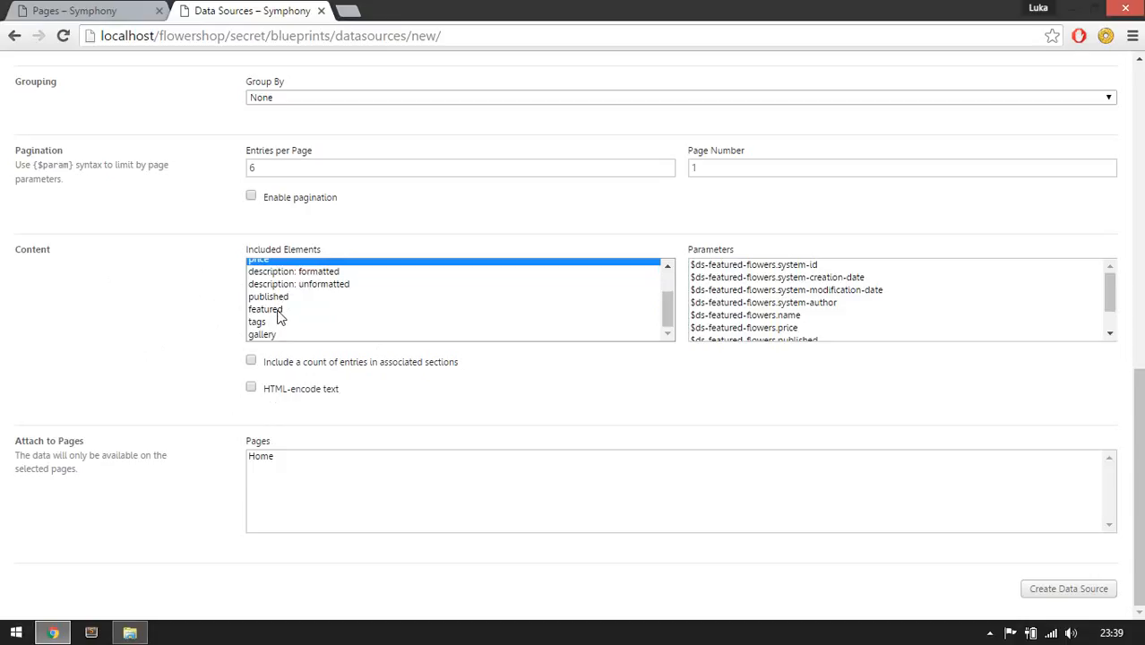
pyautogui.scroll(3, 213, 266)
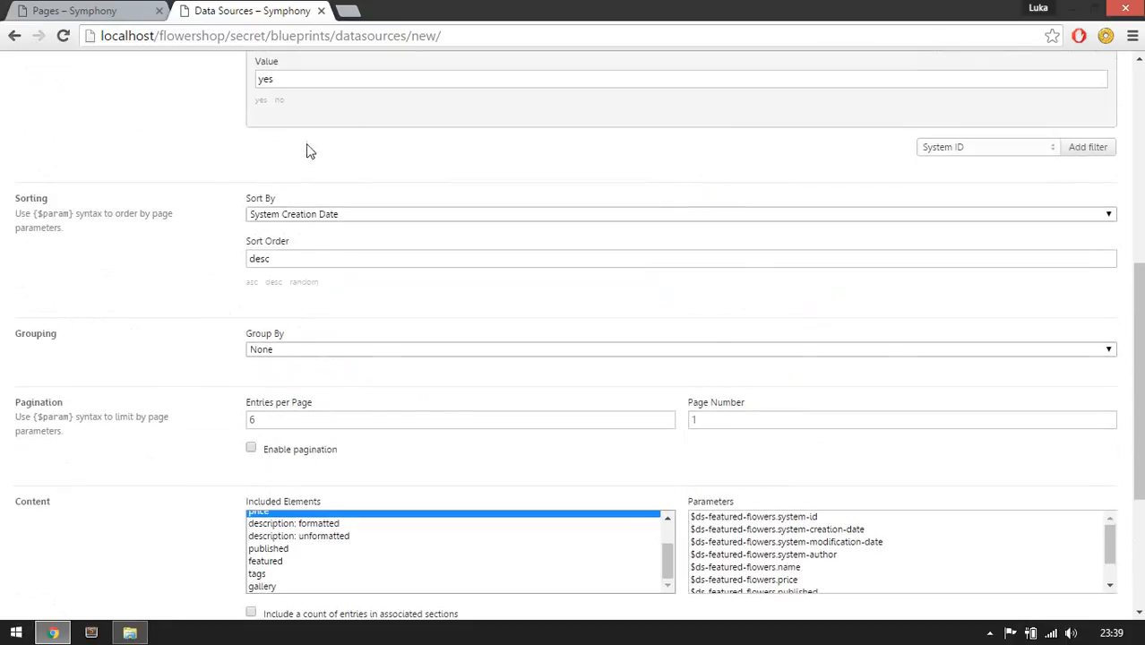
pyautogui.scroll(-2, 204, 258)
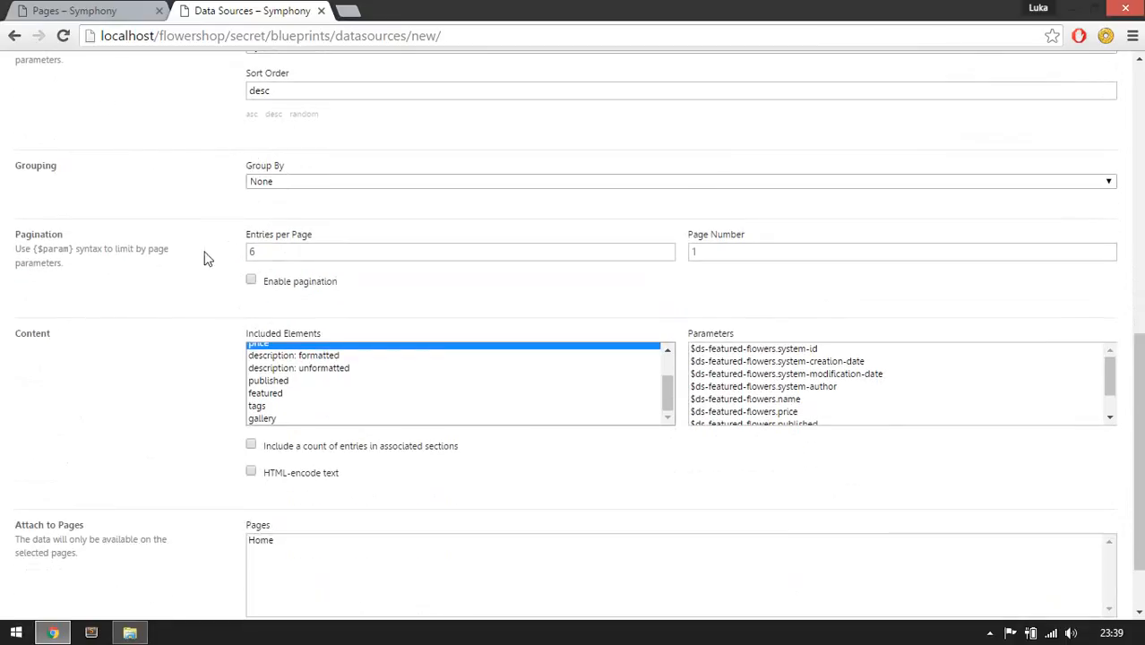
pyautogui.keyDown('ctrl'); pyautogui.click(263, 408); pyautogui.keyUp('ctrl')
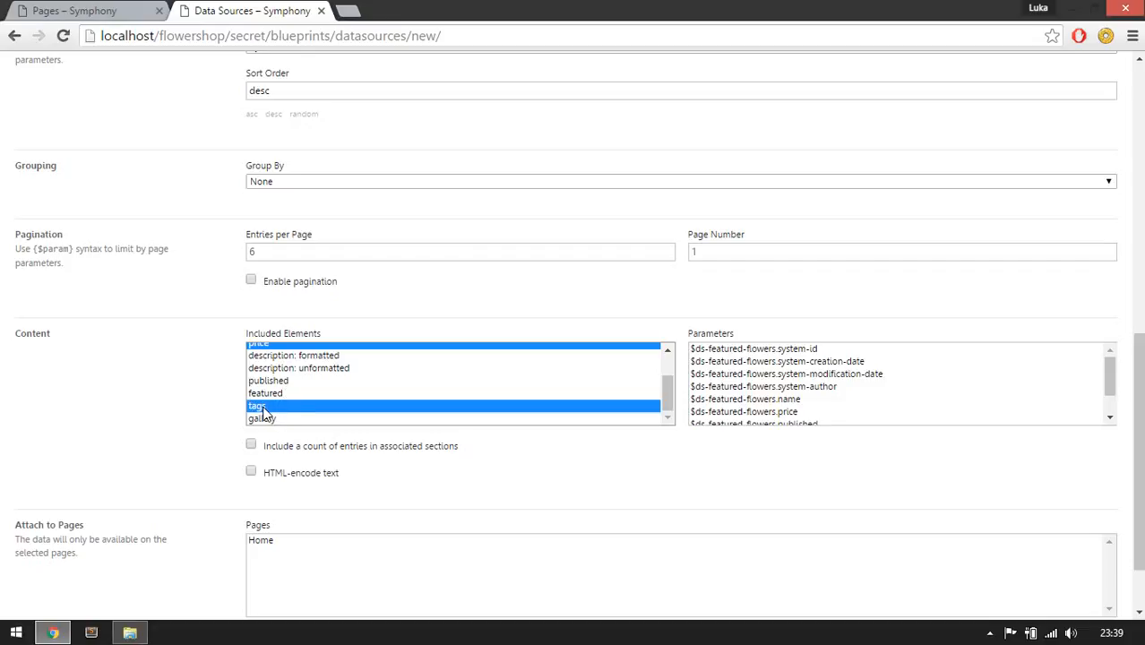
pyautogui.scroll(1, 292, 402)
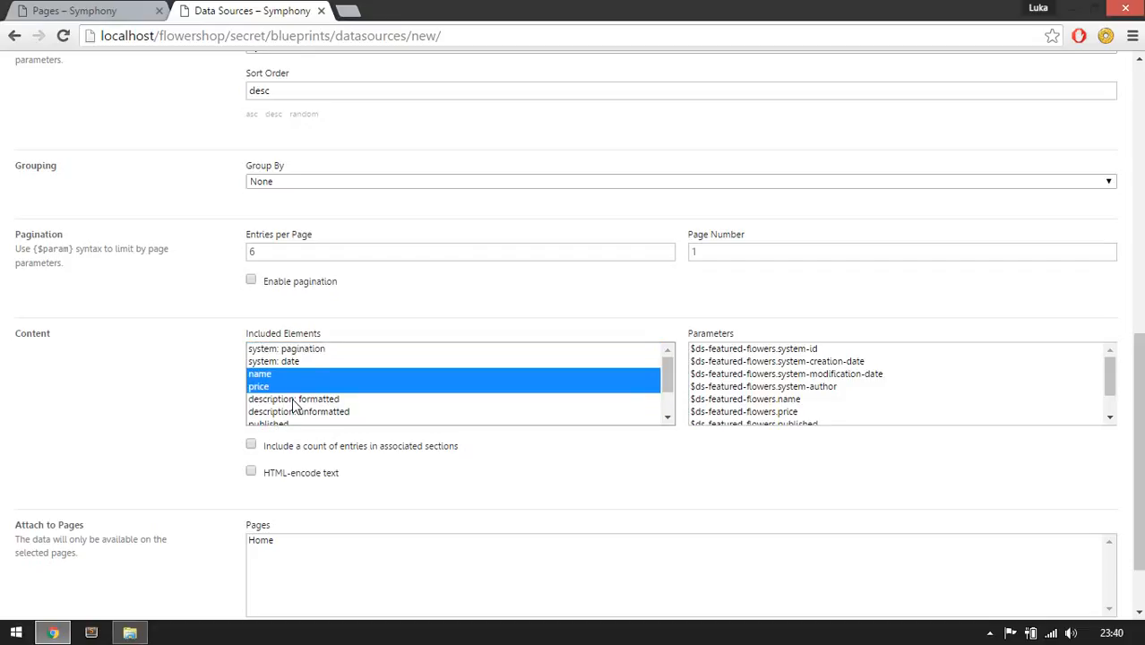
pyautogui.scroll(-3, 294, 403)
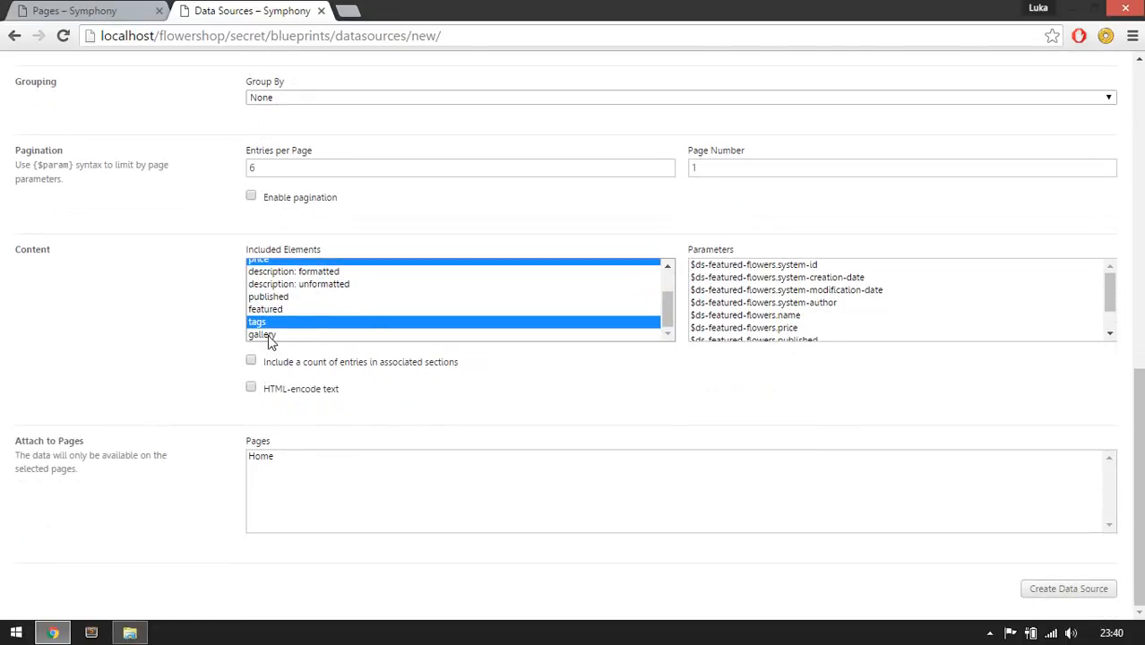
pyautogui.keyDown('ctrl'); pyautogui.click(268, 334); pyautogui.keyUp('ctrl')
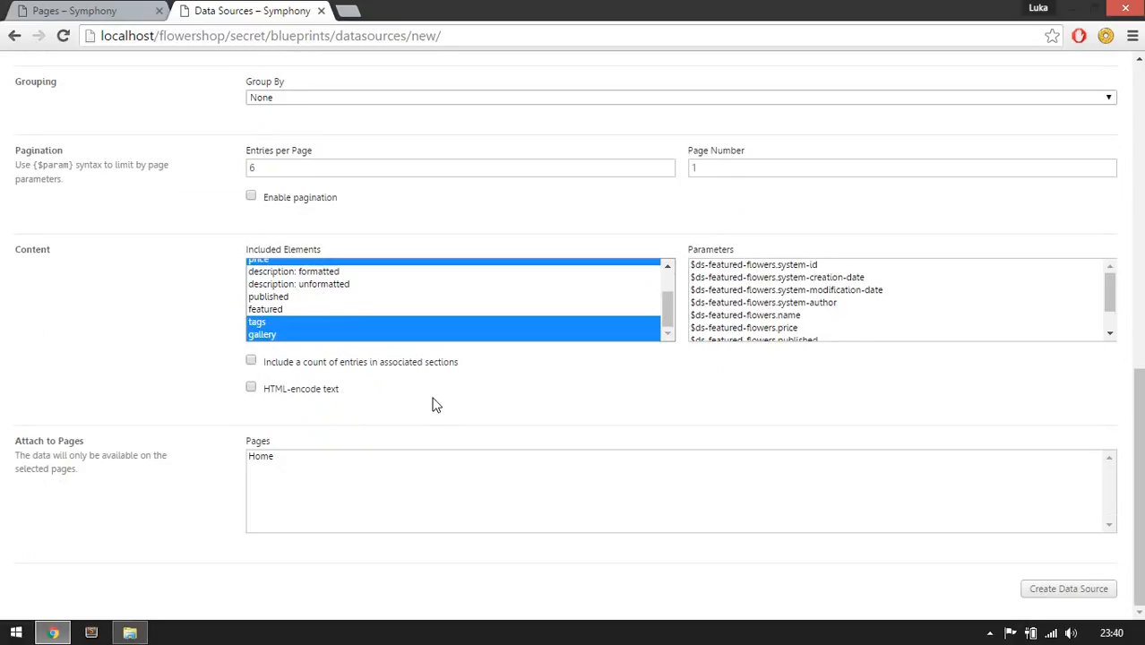
# - Attach the data source to the Home page and create it
pyautogui.scroll(-2, 780, 289)
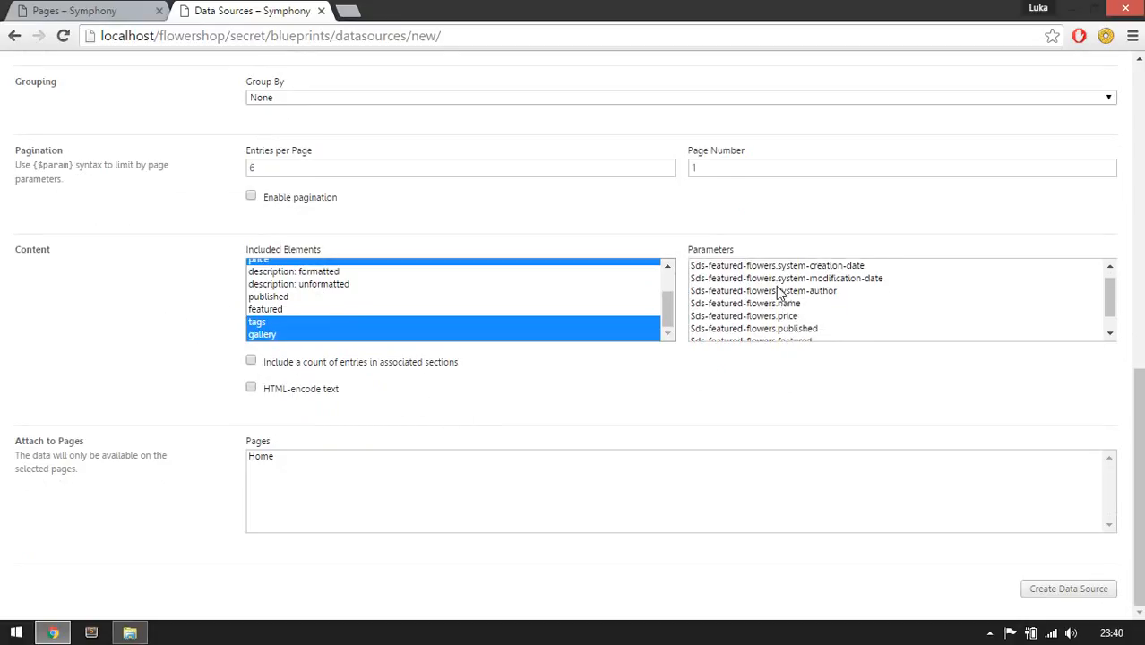
pyautogui.scroll(5, 779, 290)
pyautogui.scroll(-2, 787, 304)
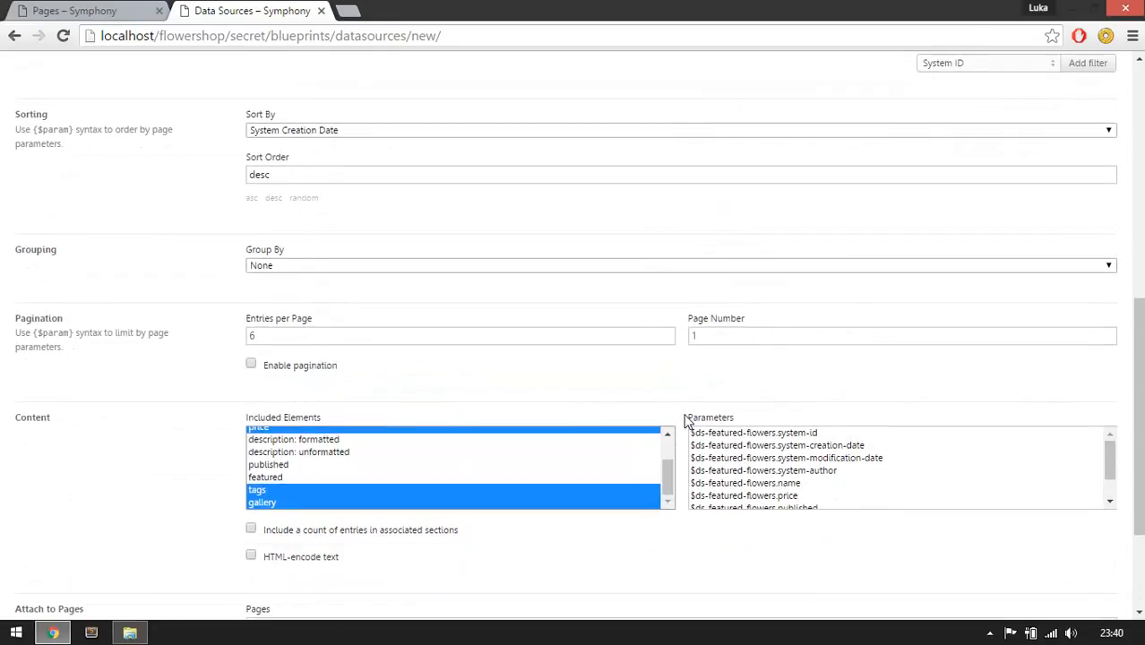
pyautogui.scroll(-2, 721, 385)
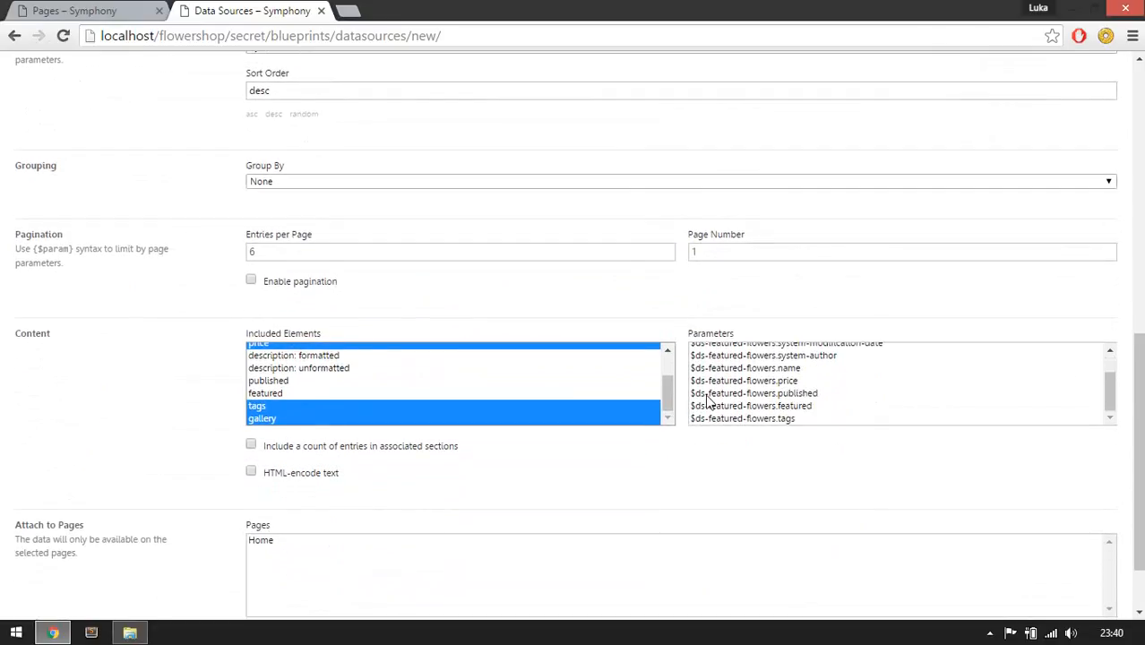
pyautogui.scroll(-1, 721, 437)
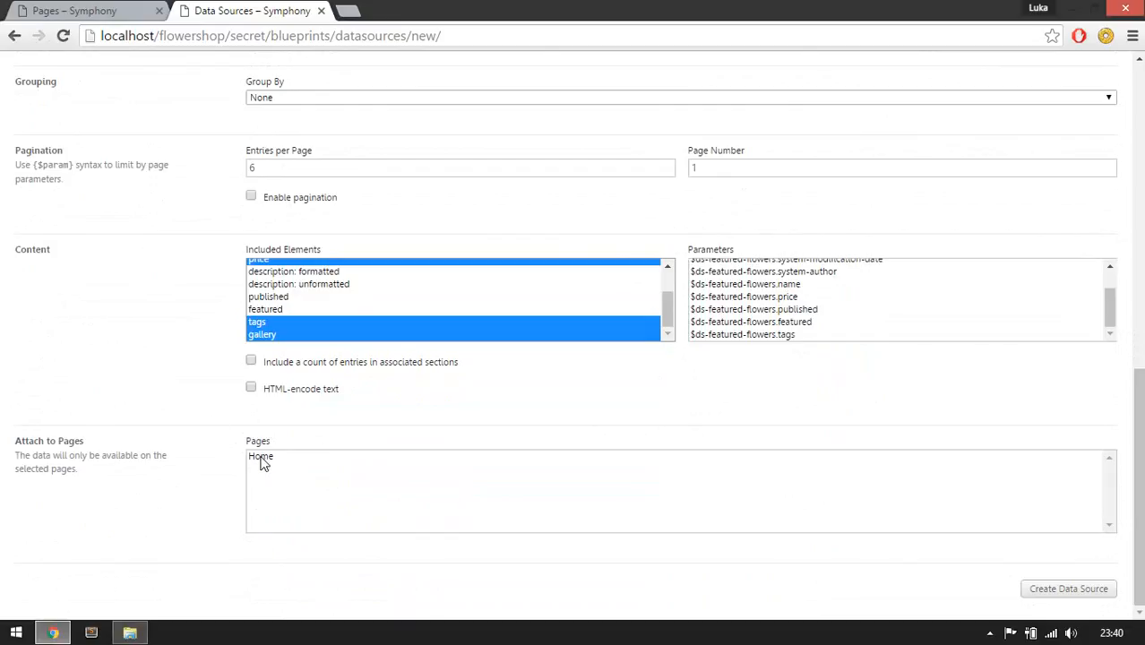
pyautogui.click(265, 460)
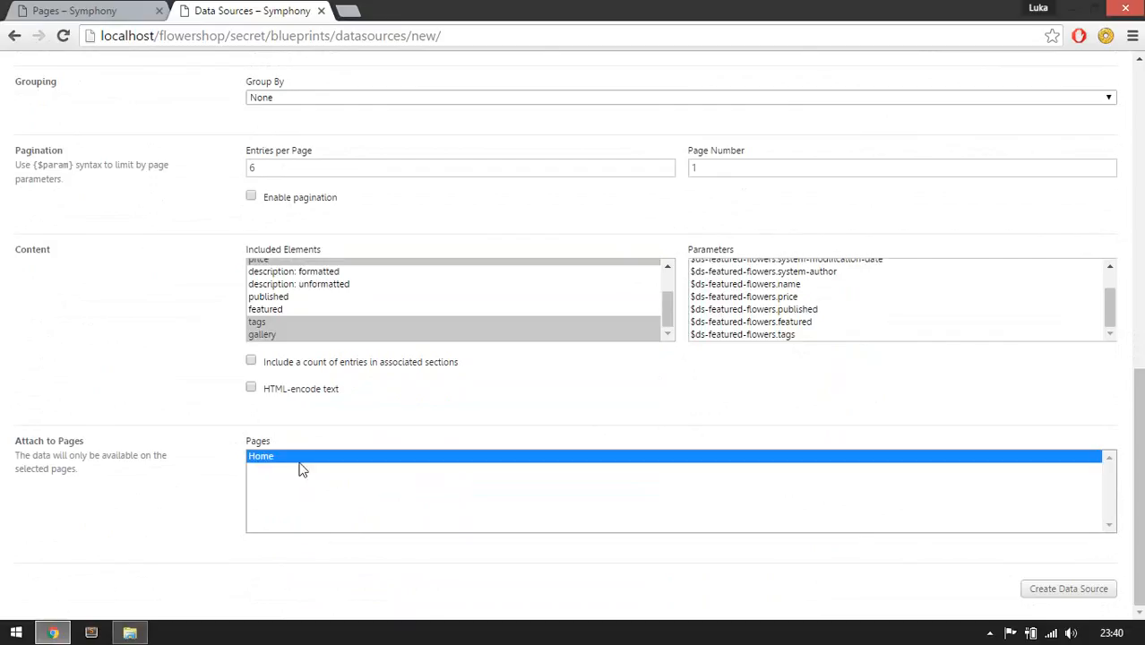
pyautogui.click(1062, 593)
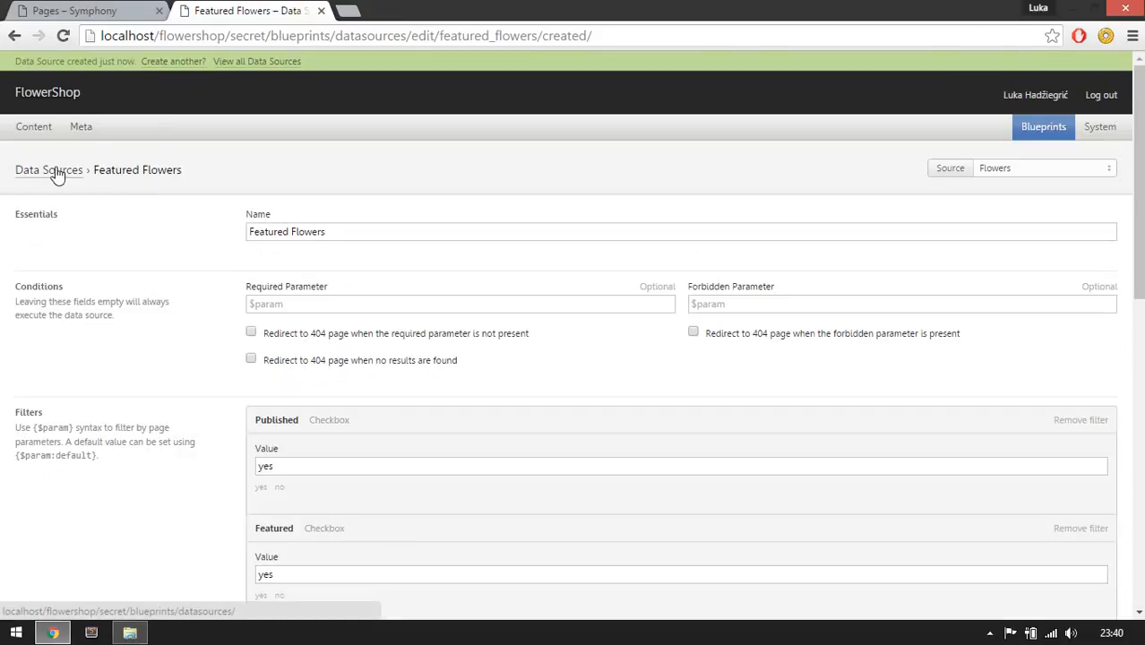
# - Open the FlowerShop front-end page in a new tab and close the Pages tab
pyautogui.middleClick(33, 98)
pyautogui.click(100, 11)
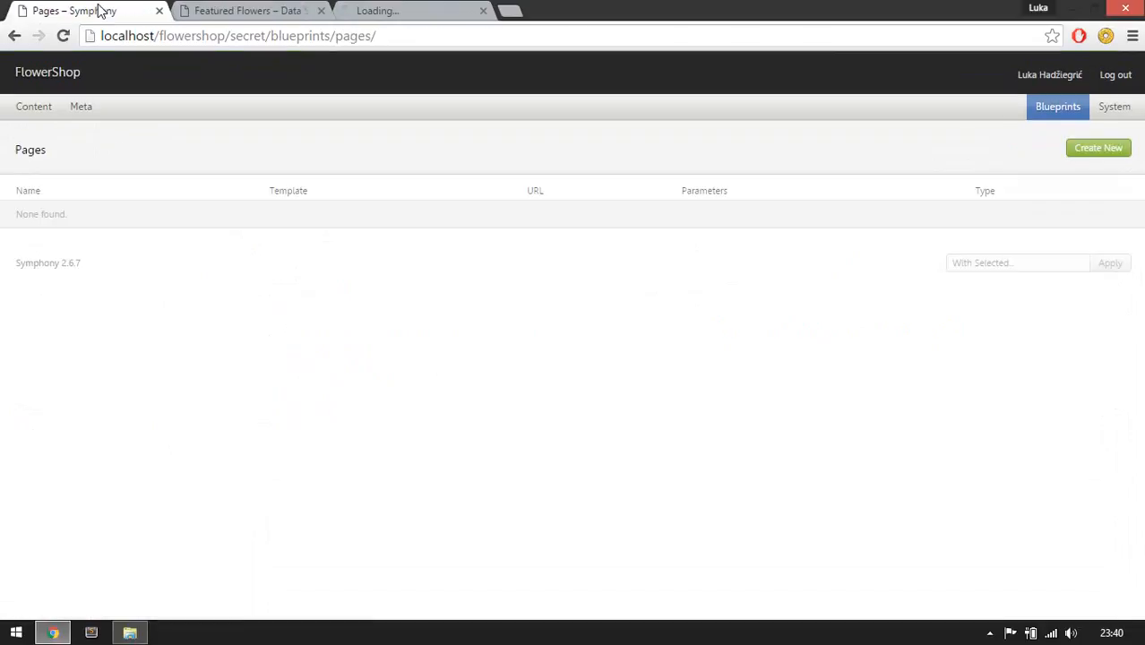
pyautogui.middleClick(100, 11)
pyautogui.click(247, 8)
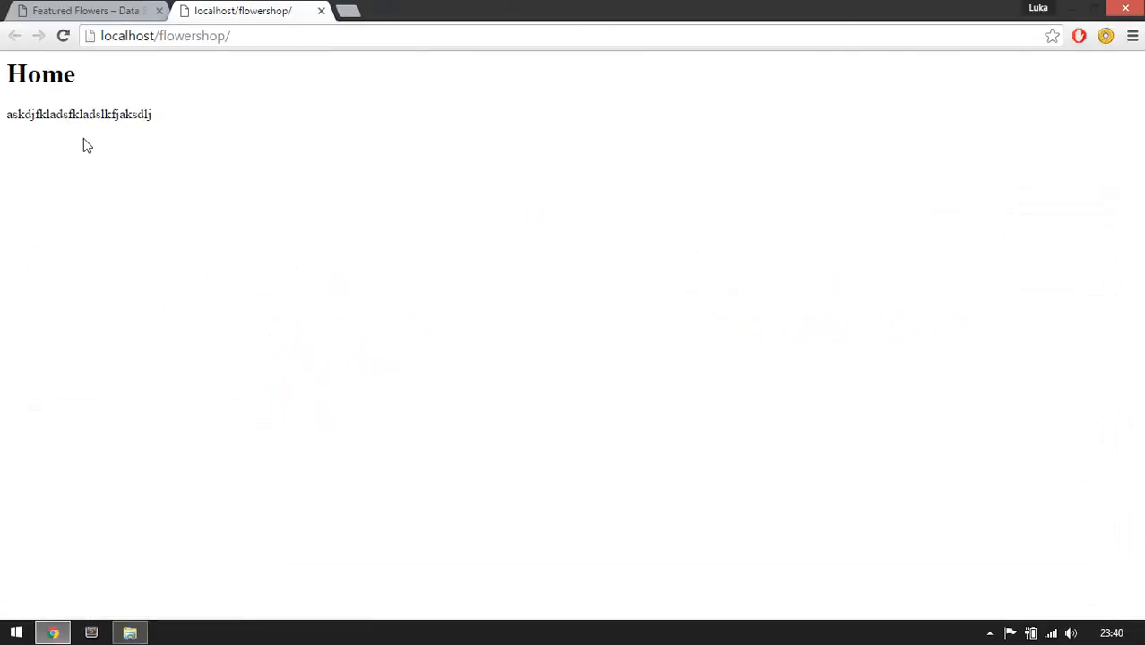
pyautogui.moveTo(5, 69); pyautogui.dragTo(192, 197)
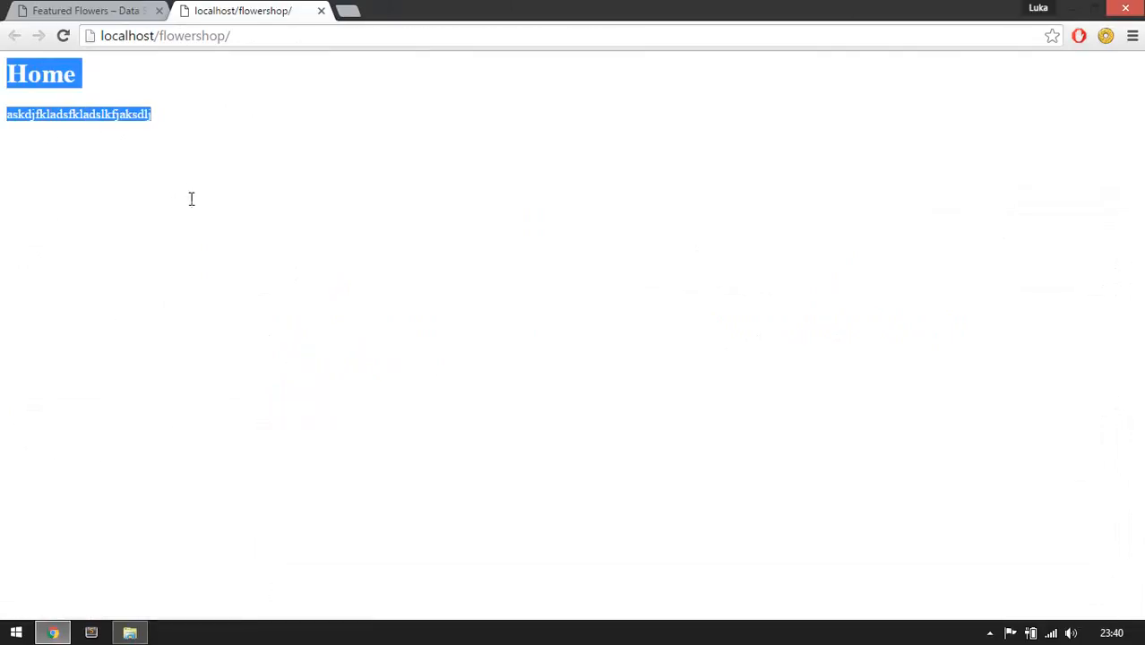
pyautogui.click(202, 200)
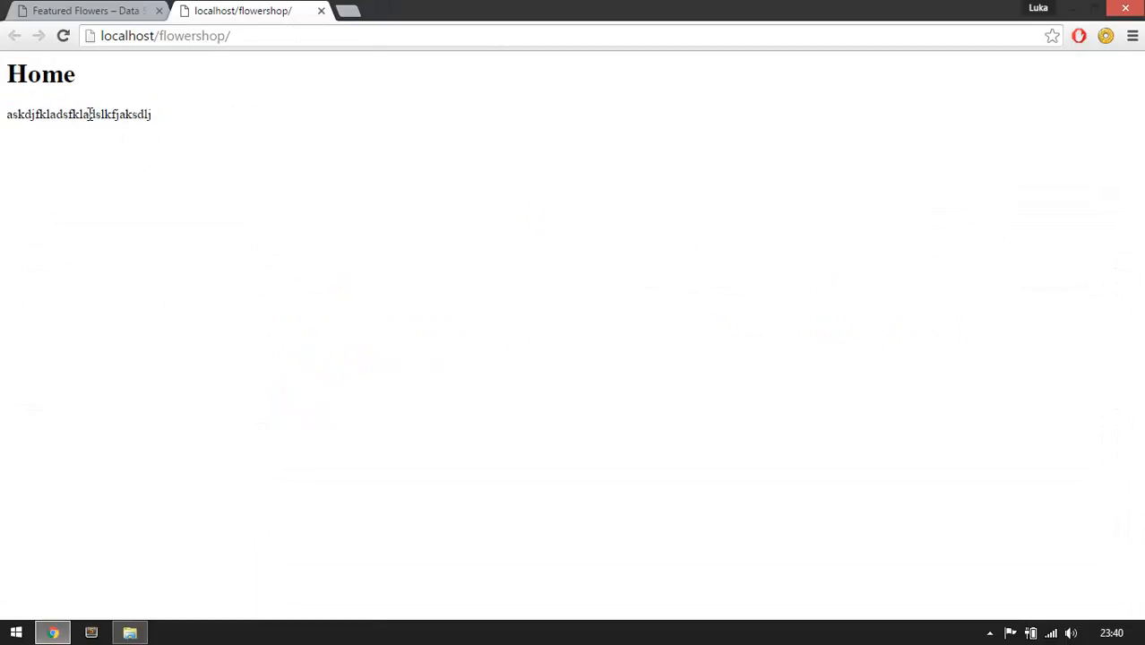
# - Load the front-end page with ?debug added to its address and examine the XML from the parameters to the featured-flowers entries
pyautogui.click(272, 40)
pyautogui.click(329, 37)
pyautogui.write('?')
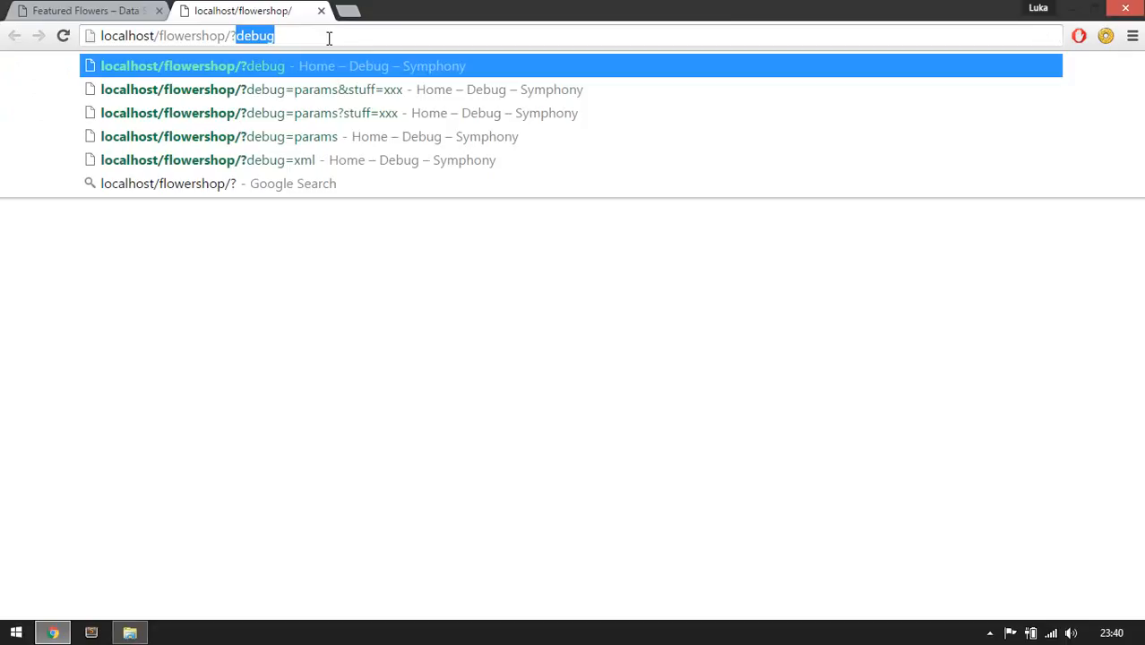
pyautogui.press('Right')
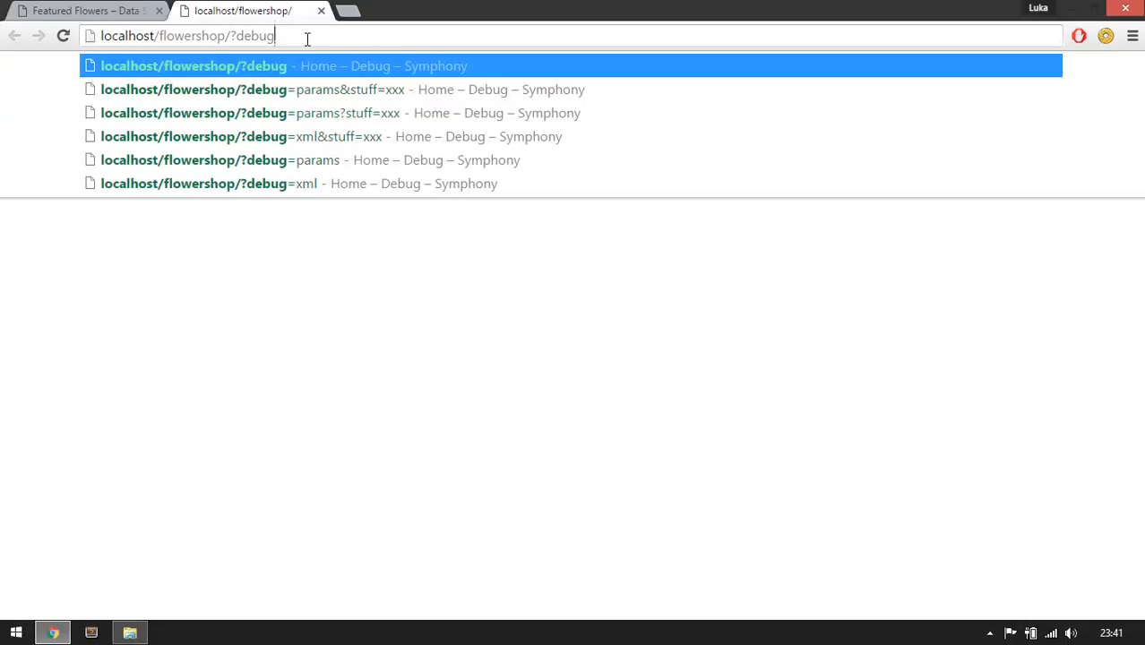
pyautogui.press('Return')
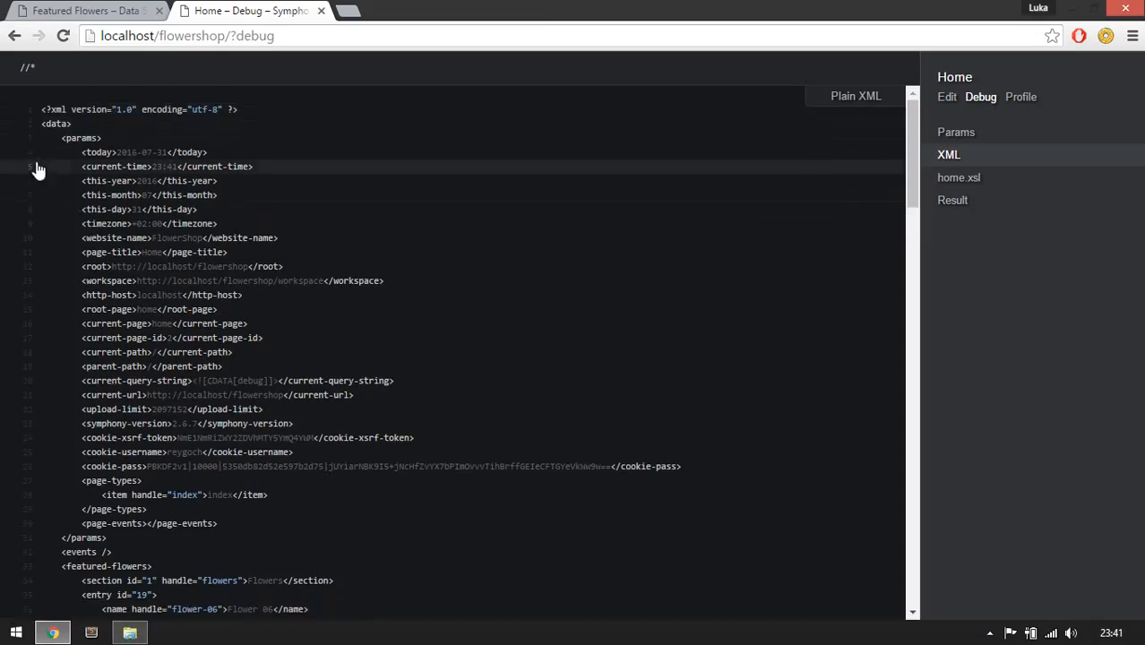
pyautogui.scroll(-3, 407, 258)
pyautogui.scroll(2, 341, 252)
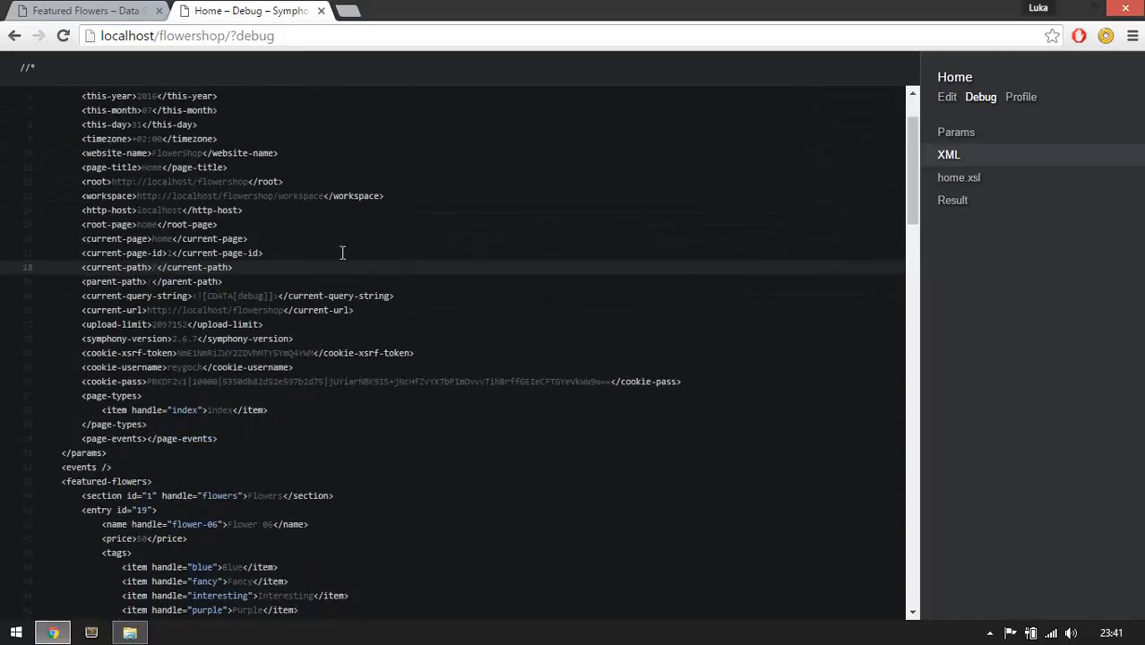
pyautogui.scroll(1, 341, 252)
pyautogui.scroll(-3, 269, 206)
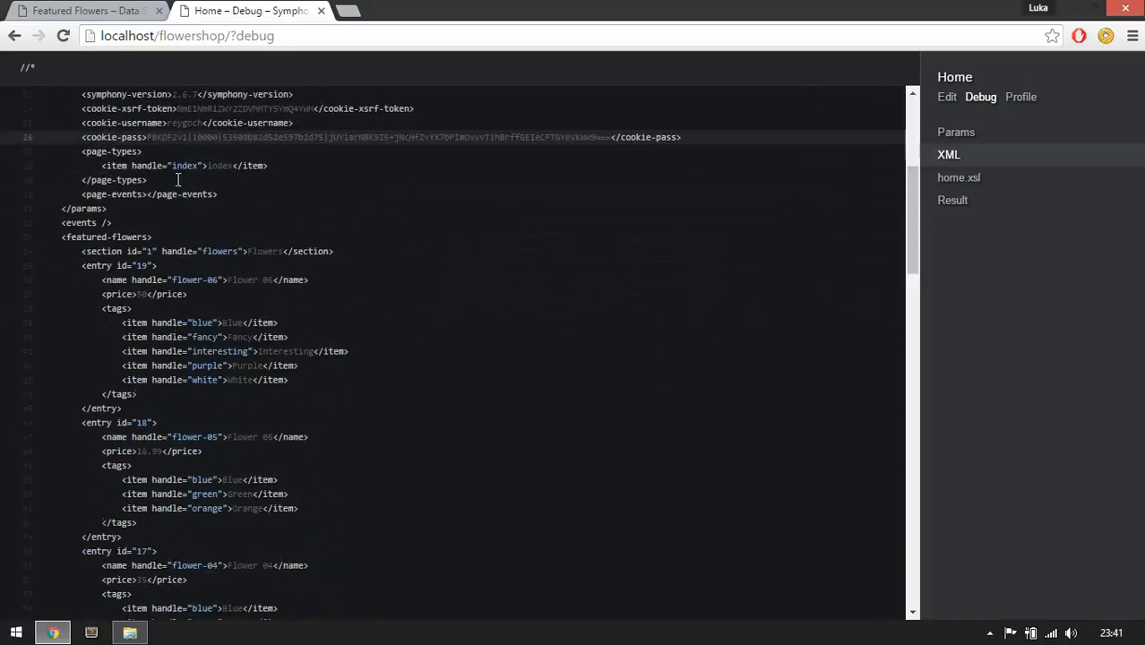
pyautogui.scroll(4, 197, 273)
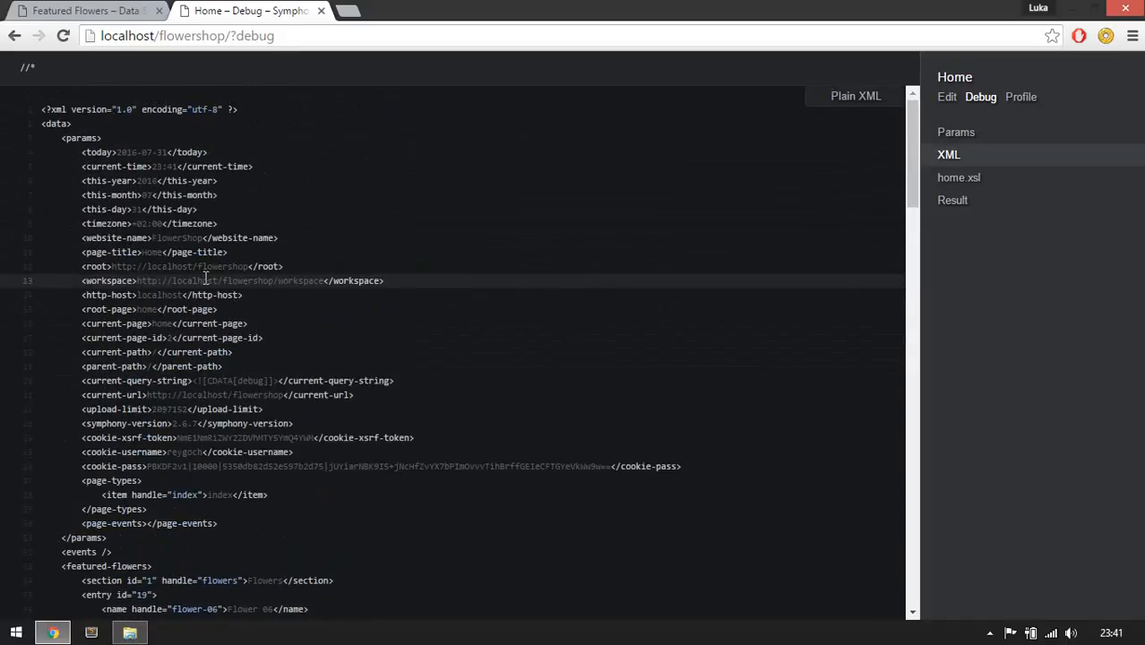
pyautogui.scroll(-6, 209, 279)
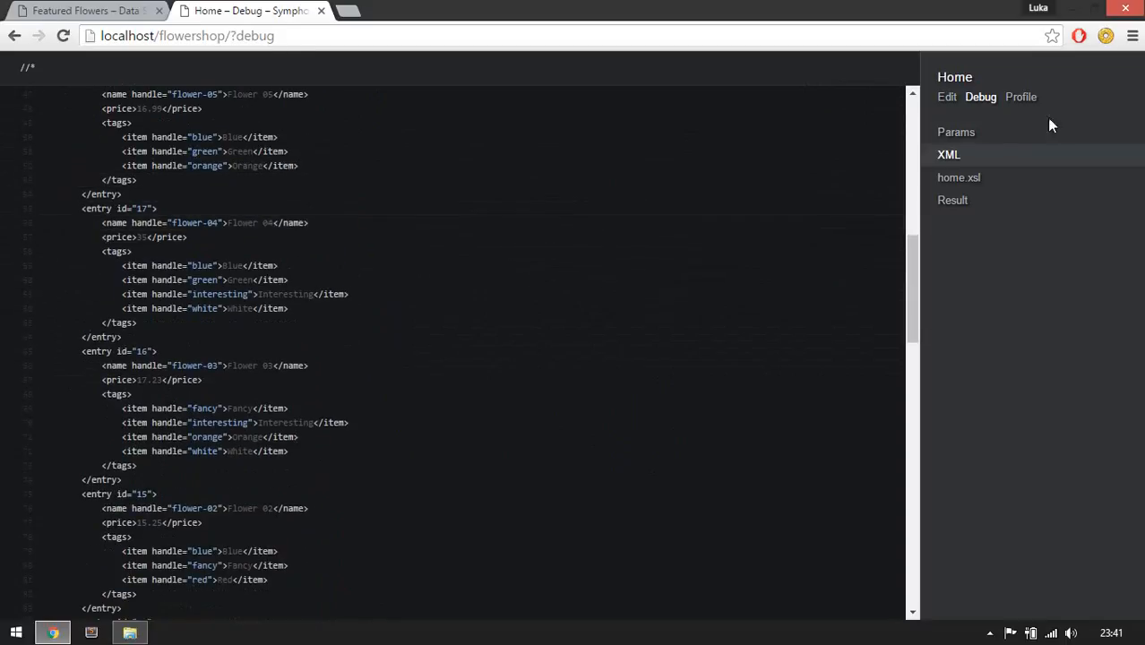
# - Open the Home page's Profile view and examine the timings in its General Details
pyautogui.click(1031, 104)
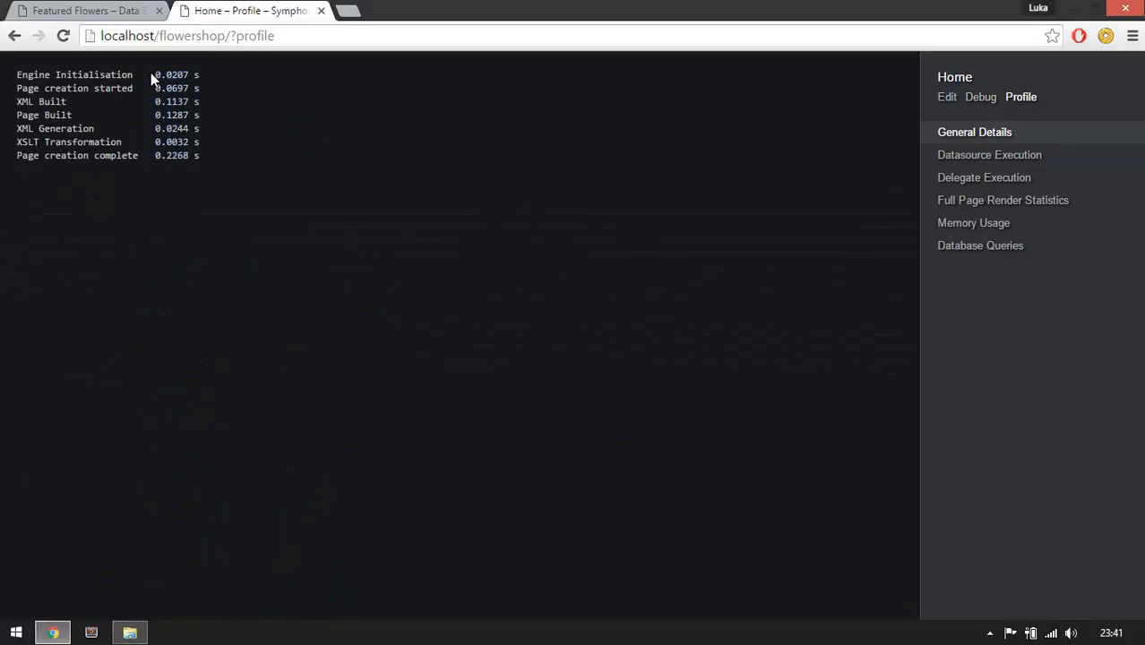
pyautogui.moveTo(151, 72); pyautogui.dragTo(204, 117)
pyautogui.click(106, 85)
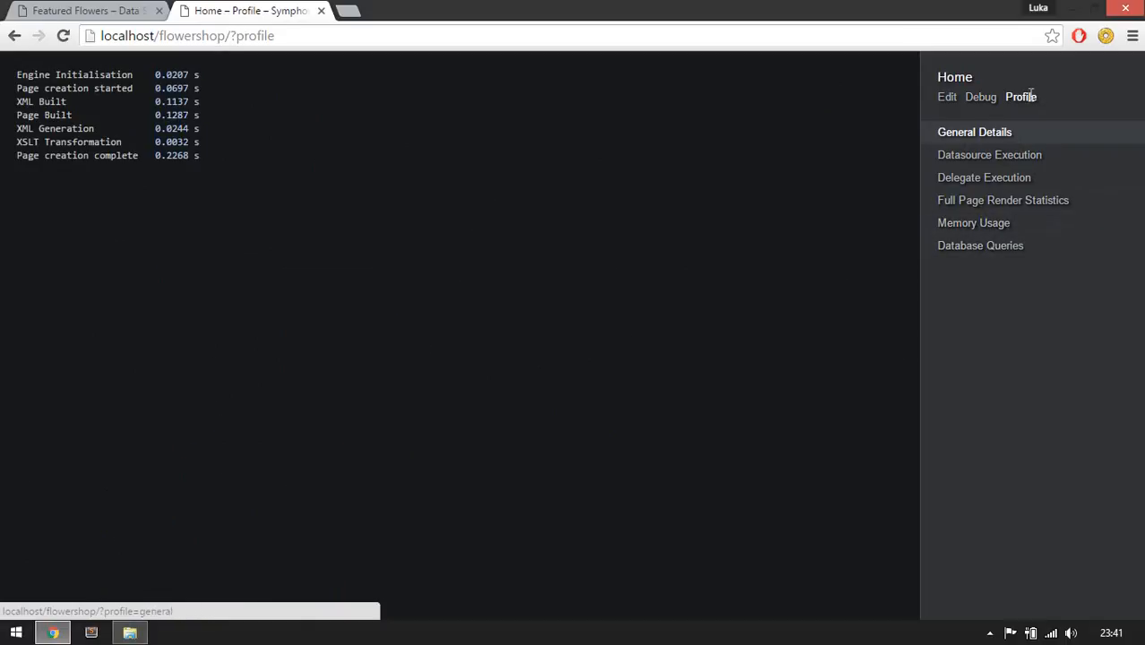
# - Return to the Home page's Debug view and examine the params block of the XML
pyautogui.click(989, 98)
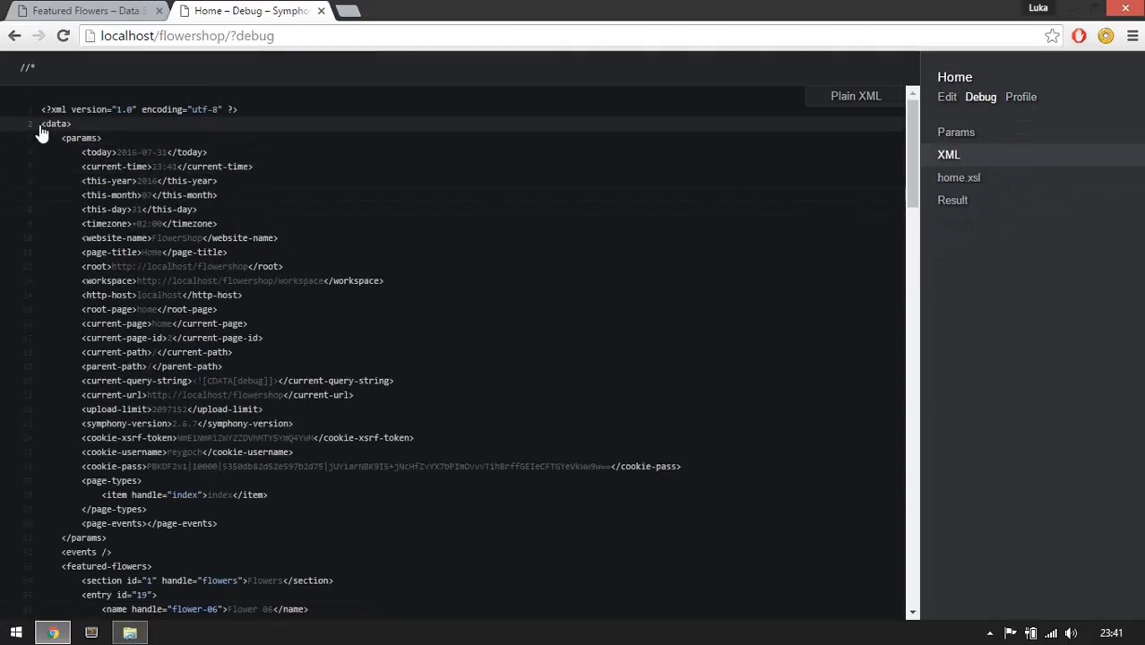
pyautogui.moveTo(43, 125); pyautogui.dragTo(179, 204)
pyautogui.click(185, 194)
pyautogui.moveTo(43, 125); pyautogui.dragTo(146, 544)
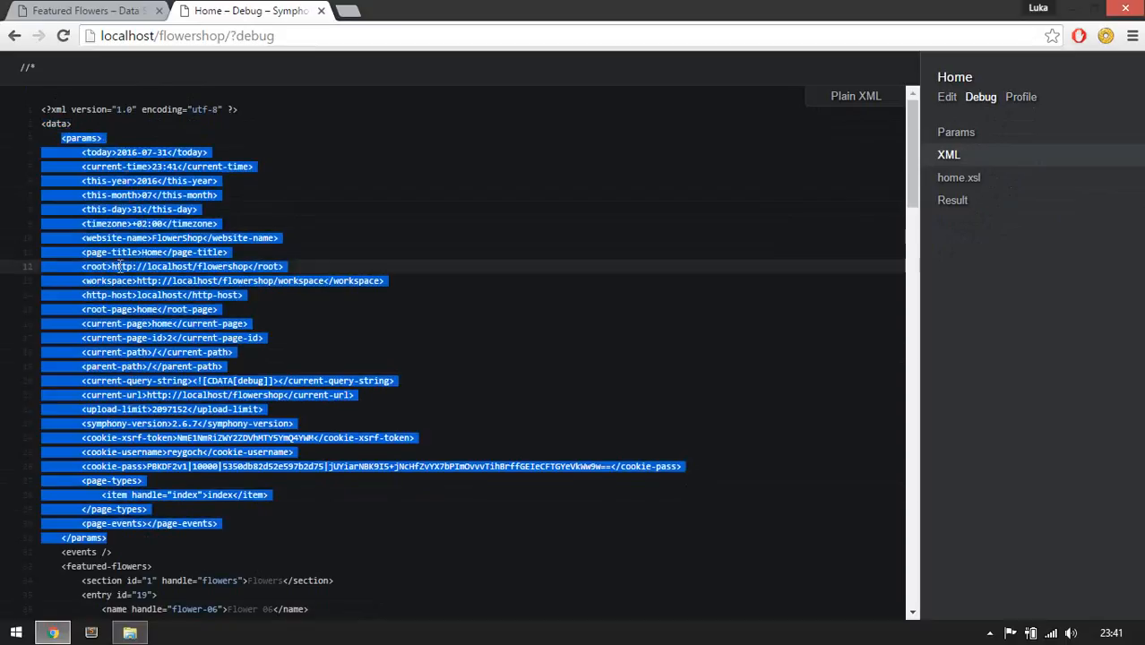
pyautogui.click(148, 194)
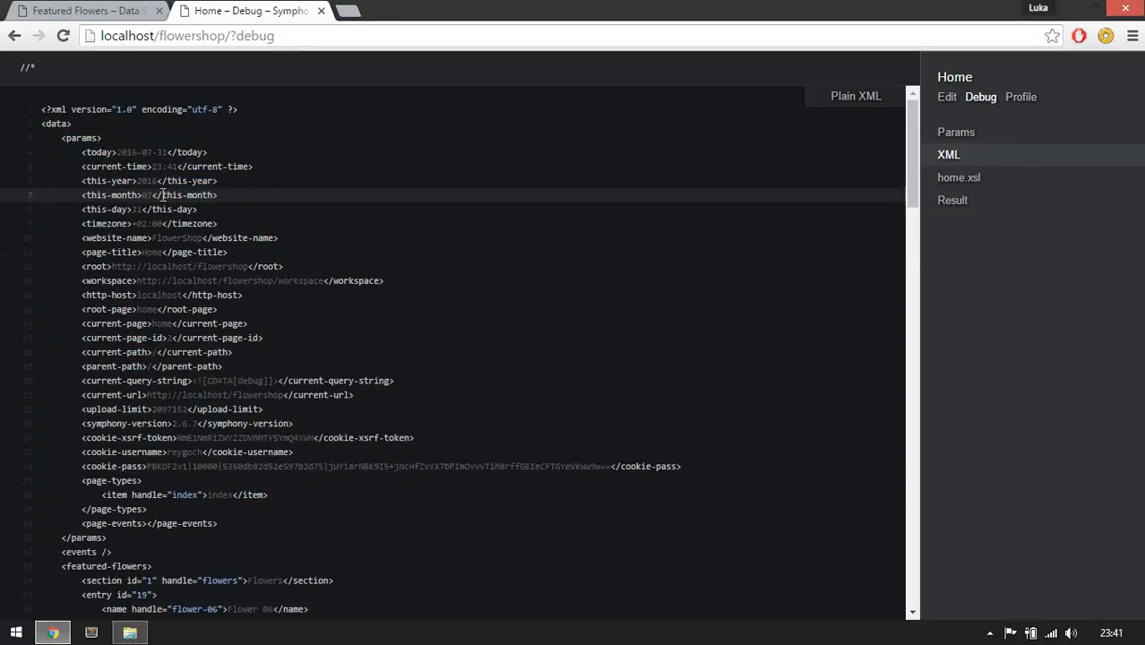
# - Examine the date, website-name, page-title and cookie-pass parameters in the XML, and the start of the featured-flowers block
pyautogui.moveTo(116, 152); pyautogui.dragTo(169, 165)
pyautogui.click(148, 171)
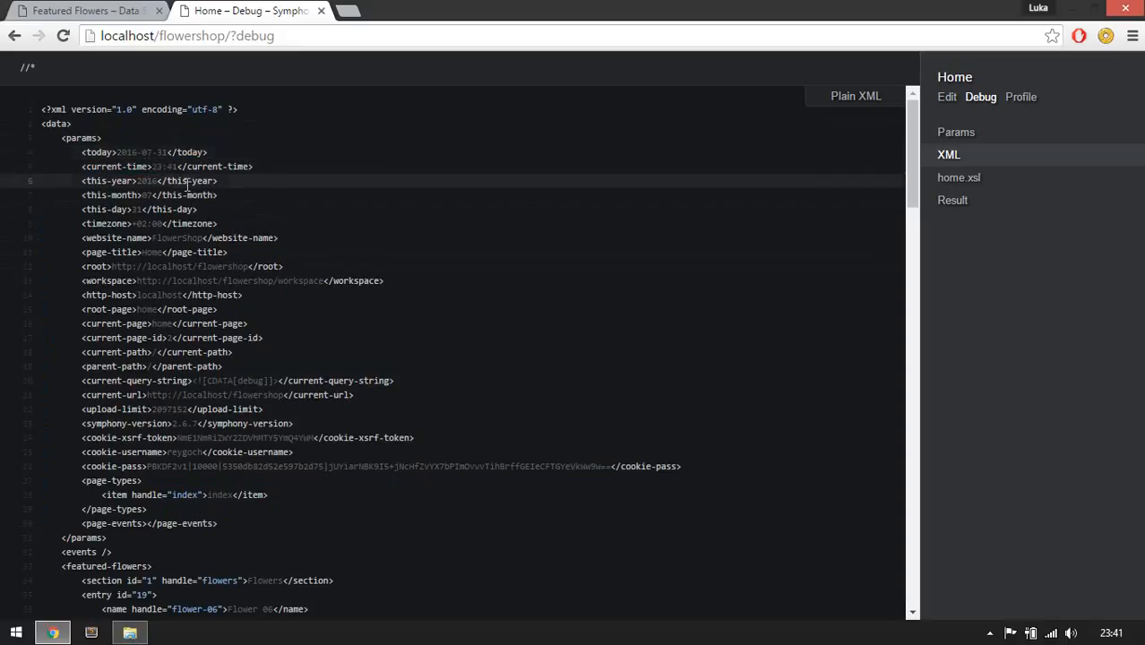
pyautogui.doubleClick(164, 238)
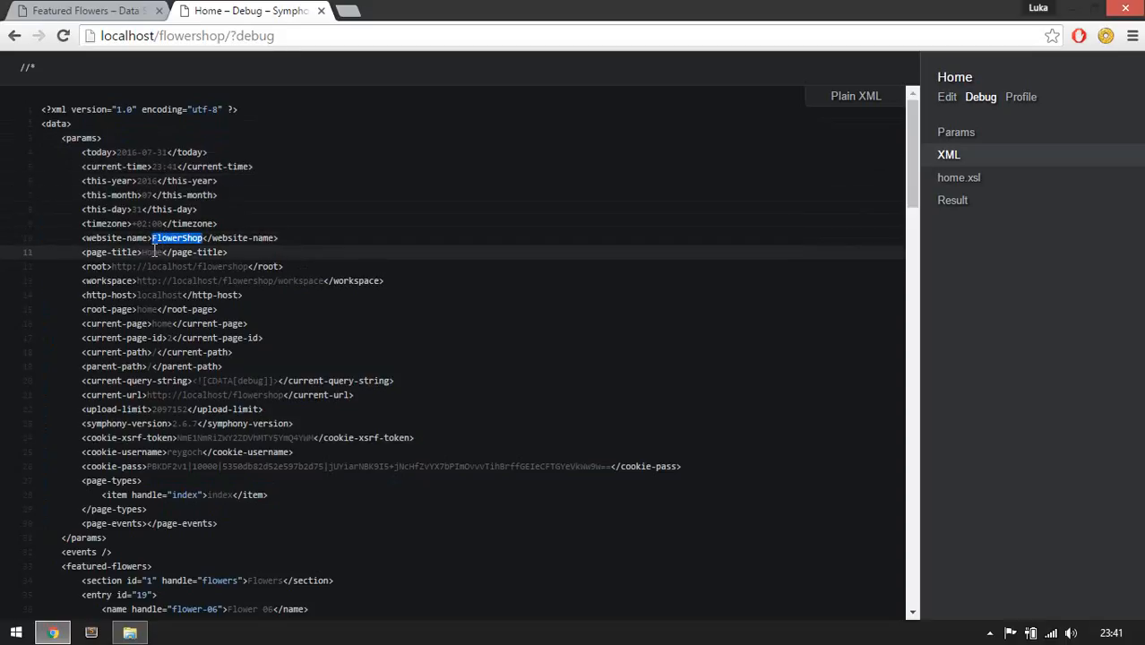
pyautogui.doubleClick(152, 252)
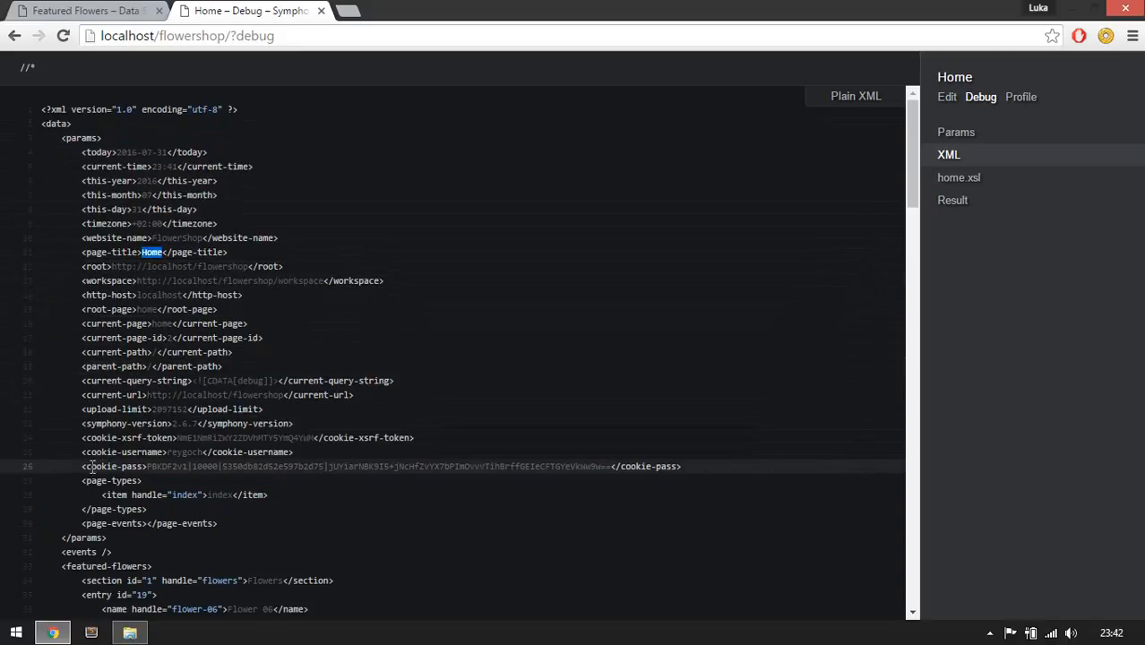
pyautogui.moveTo(85, 467); pyautogui.dragTo(681, 467)
pyautogui.scroll(-2, 194, 420)
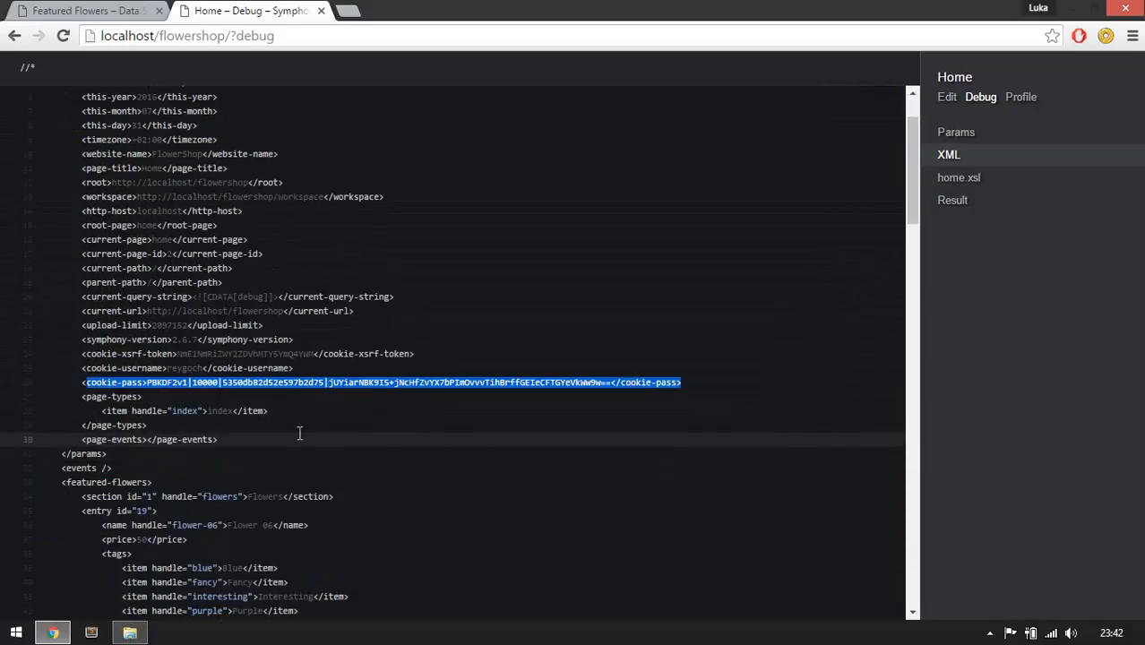
pyautogui.scroll(-3, 195, 420)
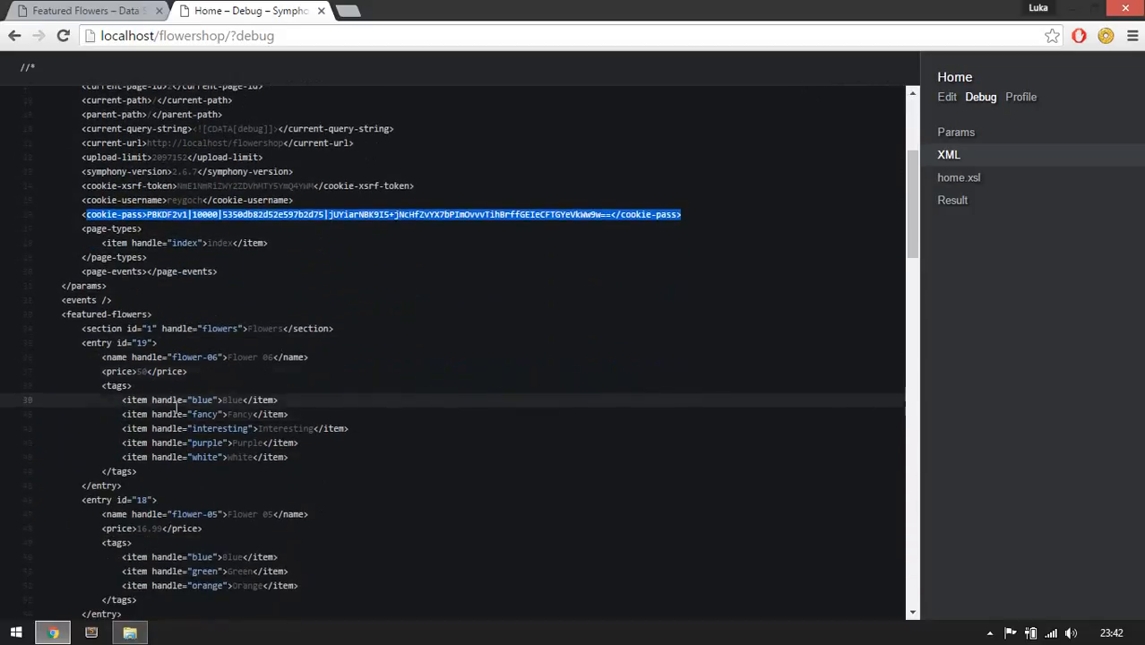
pyautogui.moveTo(63, 233); pyautogui.dragTo(166, 232)
pyautogui.click(166, 233)
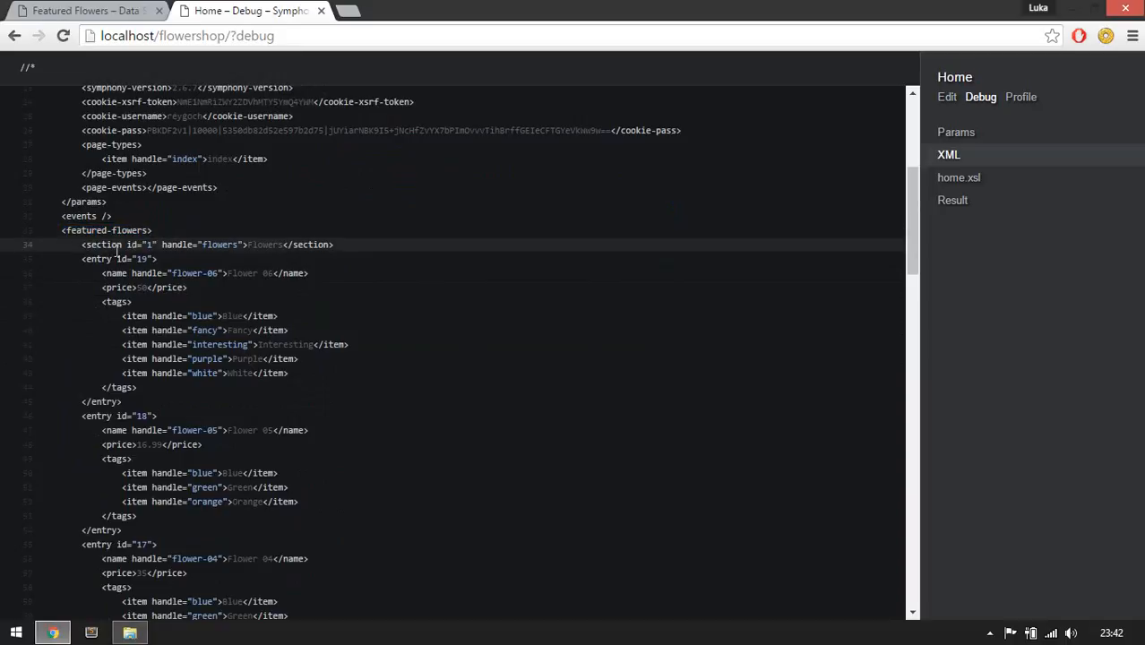
# - Detach the Featured Flowers data source from the Home page, save it, and reload the Home page's debug view
pyautogui.click(78, 12)
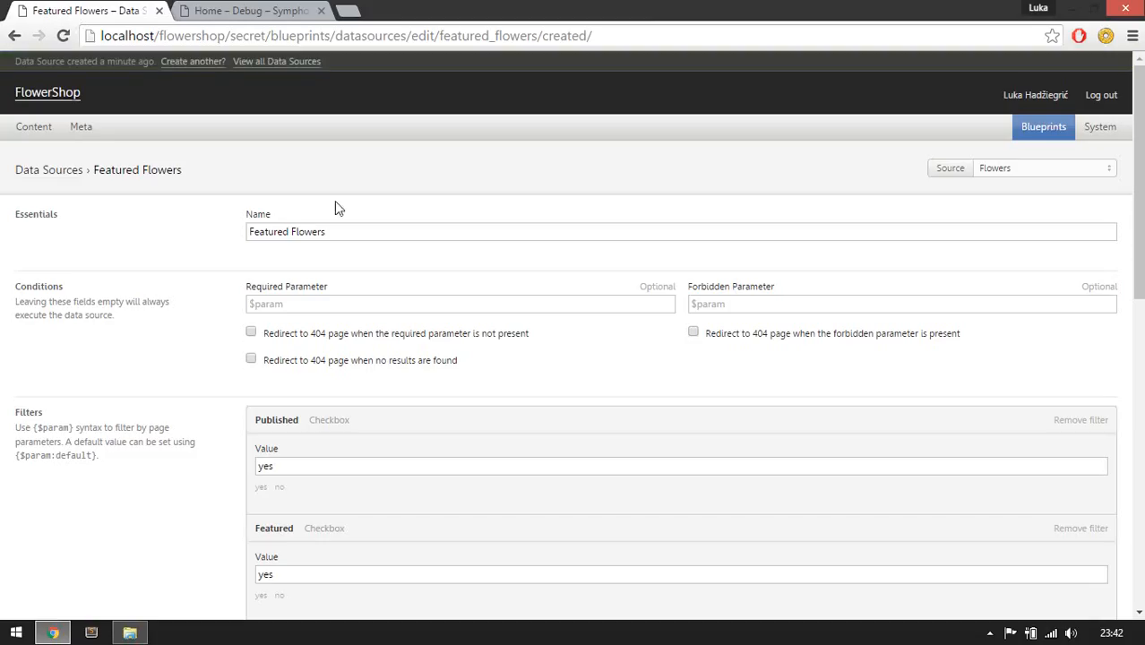
pyautogui.scroll(-8, 119, 265)
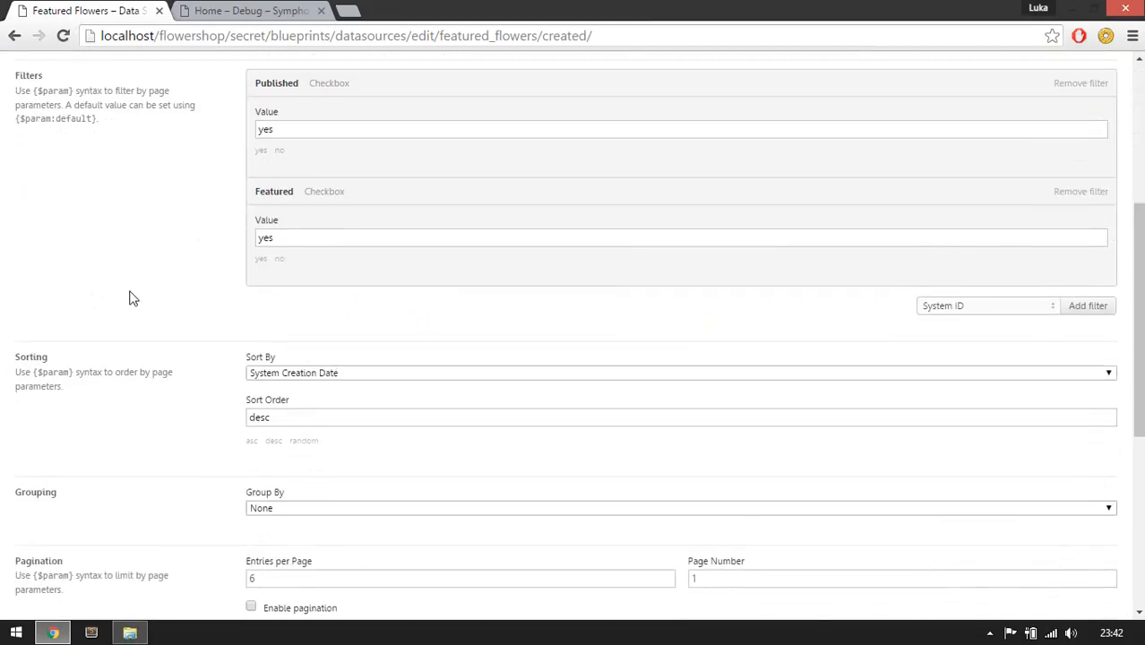
pyautogui.scroll(-1, 262, 495)
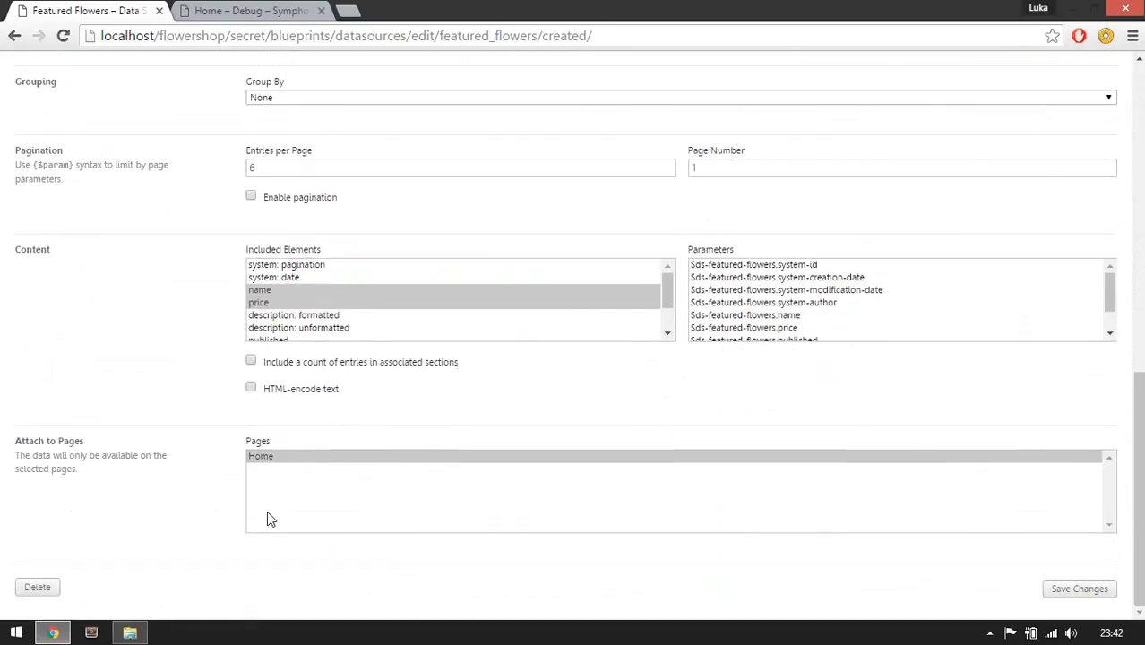
pyautogui.click(274, 461)
pyautogui.keyDown('ctrl'); pyautogui.click(274, 462); pyautogui.keyUp('ctrl')
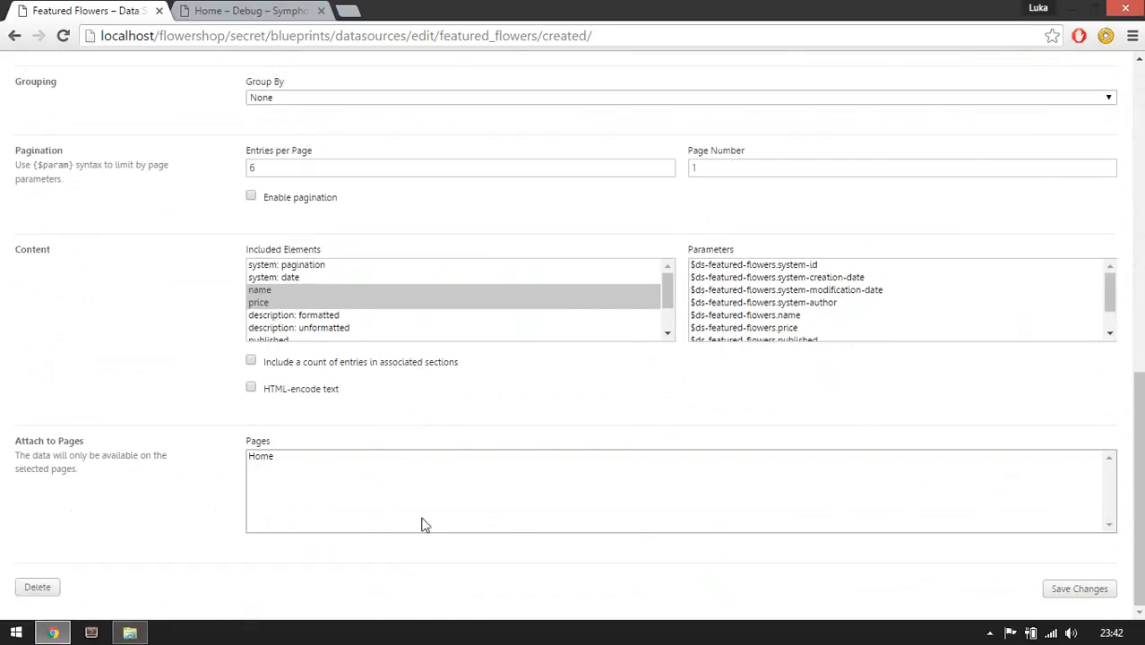
pyautogui.click(1104, 589)
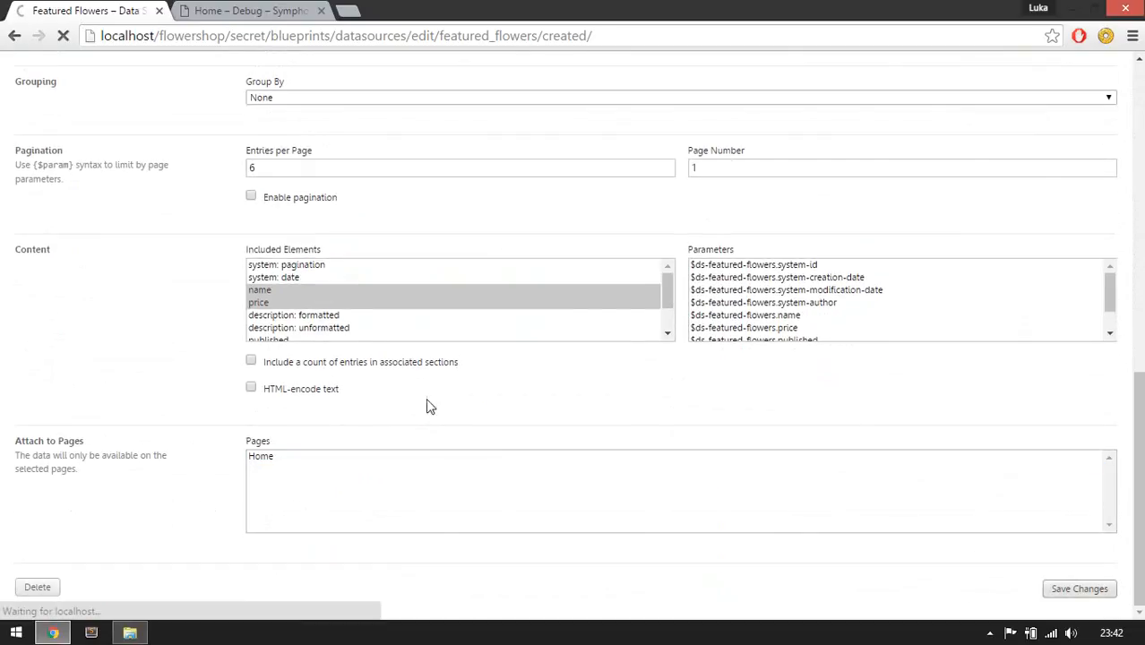
pyautogui.click(212, 10)
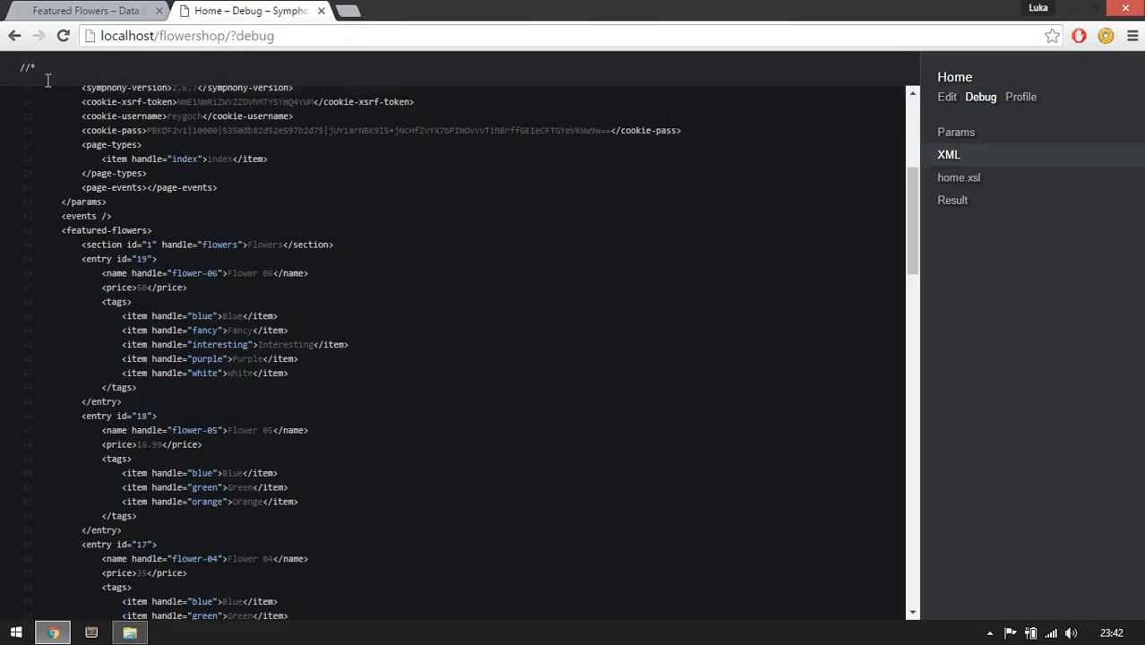
pyautogui.click(64, 37)
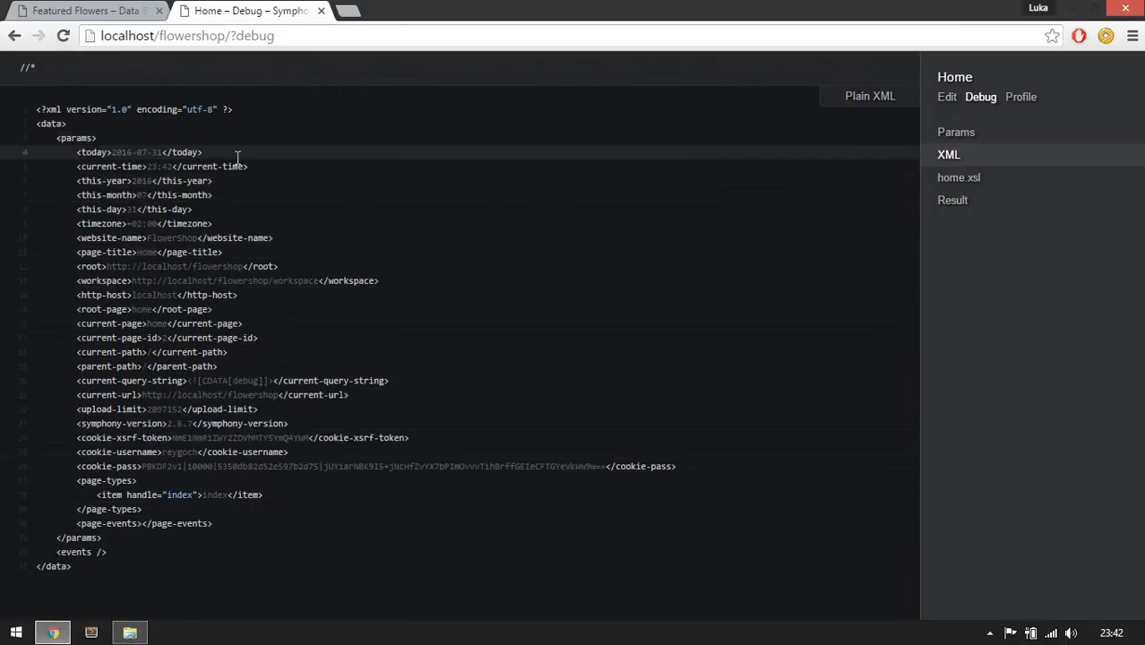
# - Reattach the Featured Flowers data source to the Home page, save it, and refresh the debug view
pyautogui.click(105, 7)
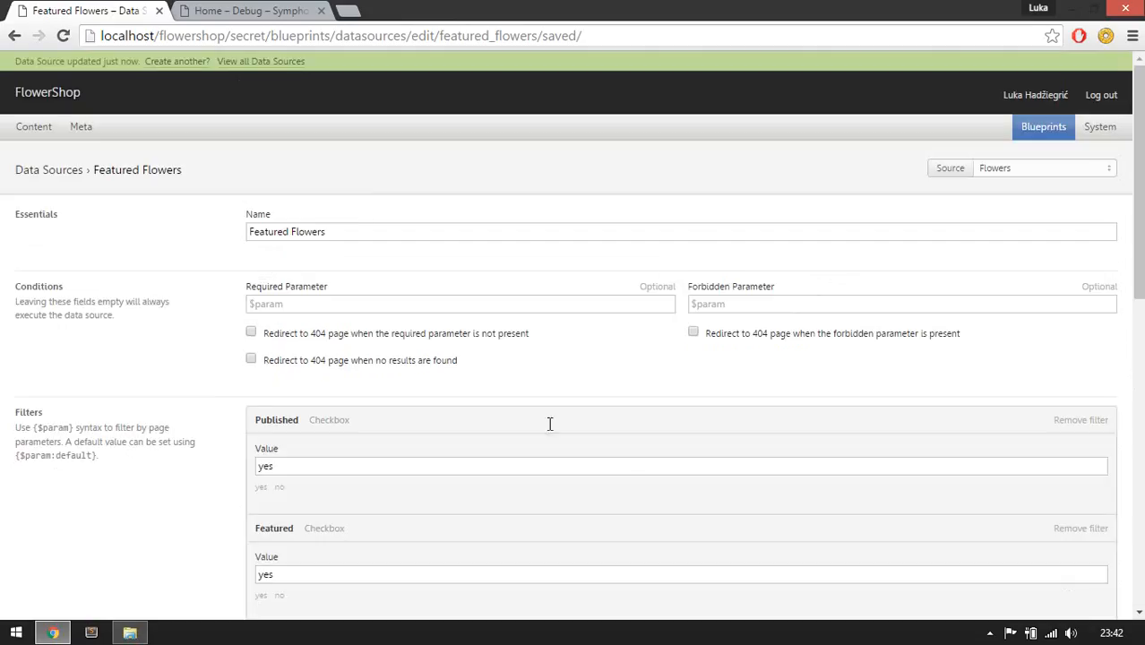
pyautogui.scroll(-8, 549, 422)
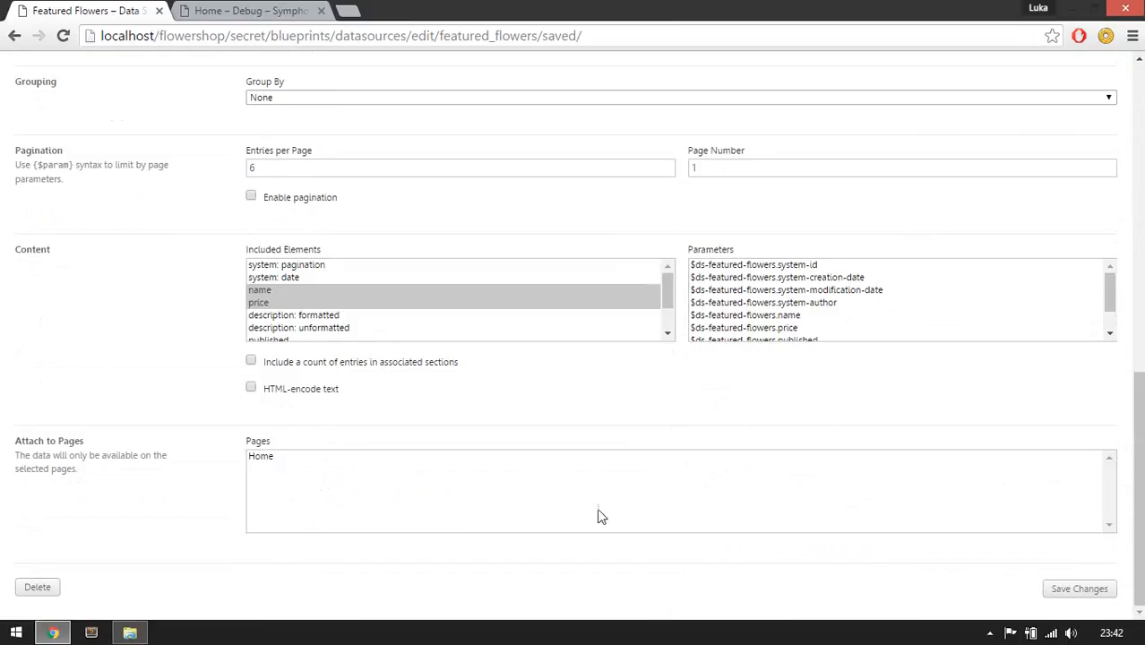
pyautogui.click(385, 459)
pyautogui.click(1061, 595)
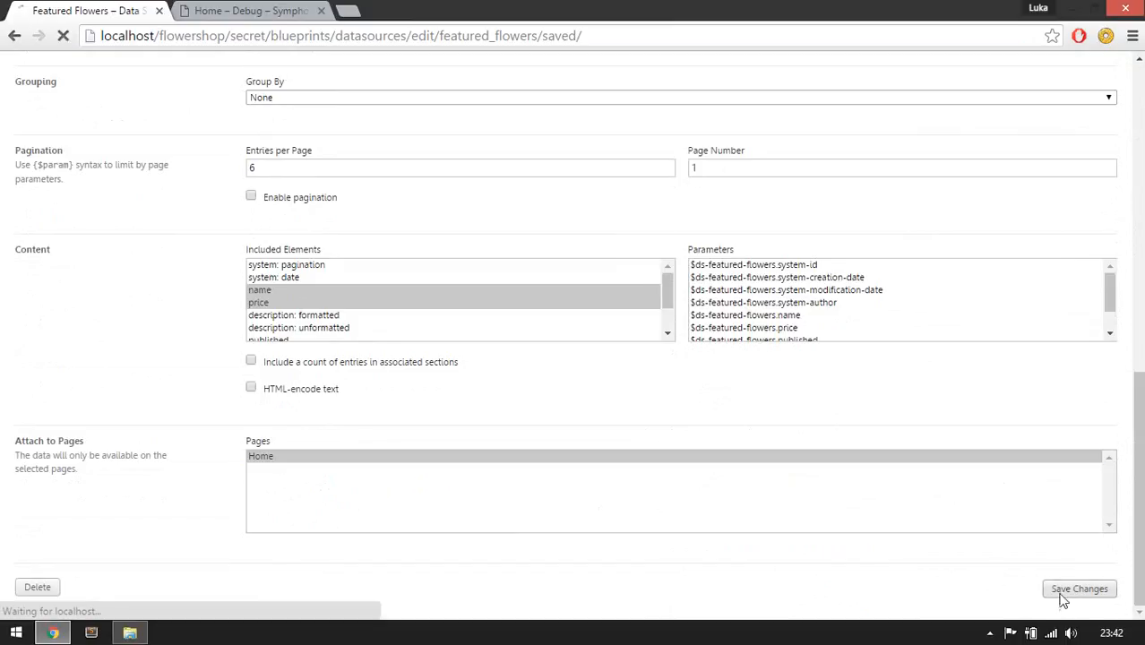
pyautogui.click(256, 12)
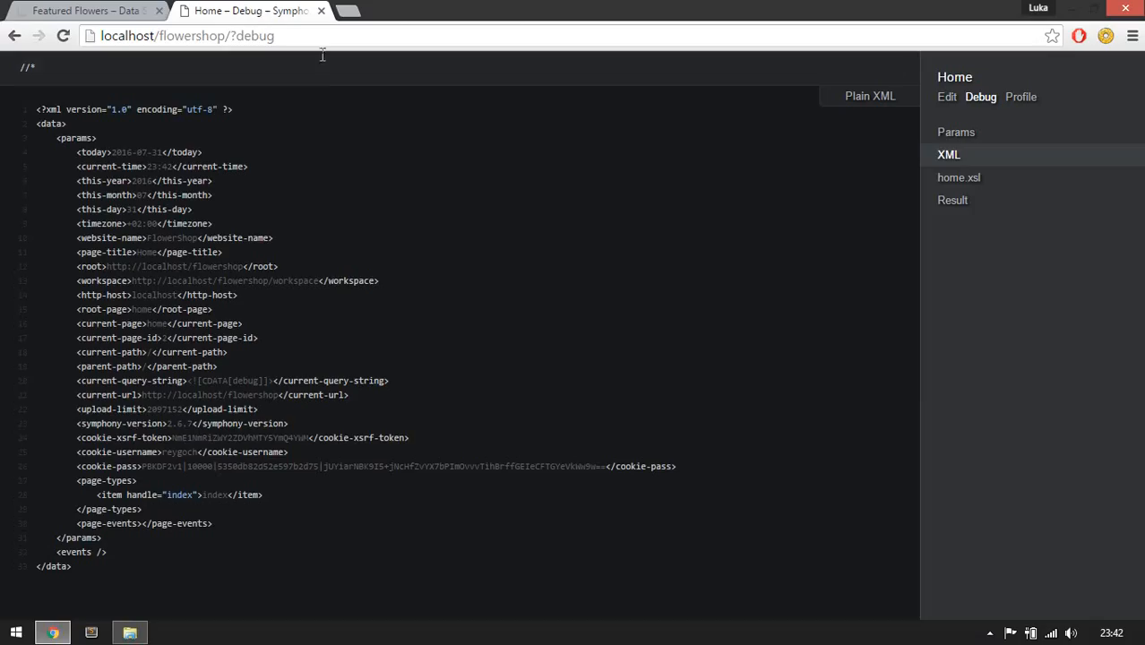
pyautogui.click(62, 37)
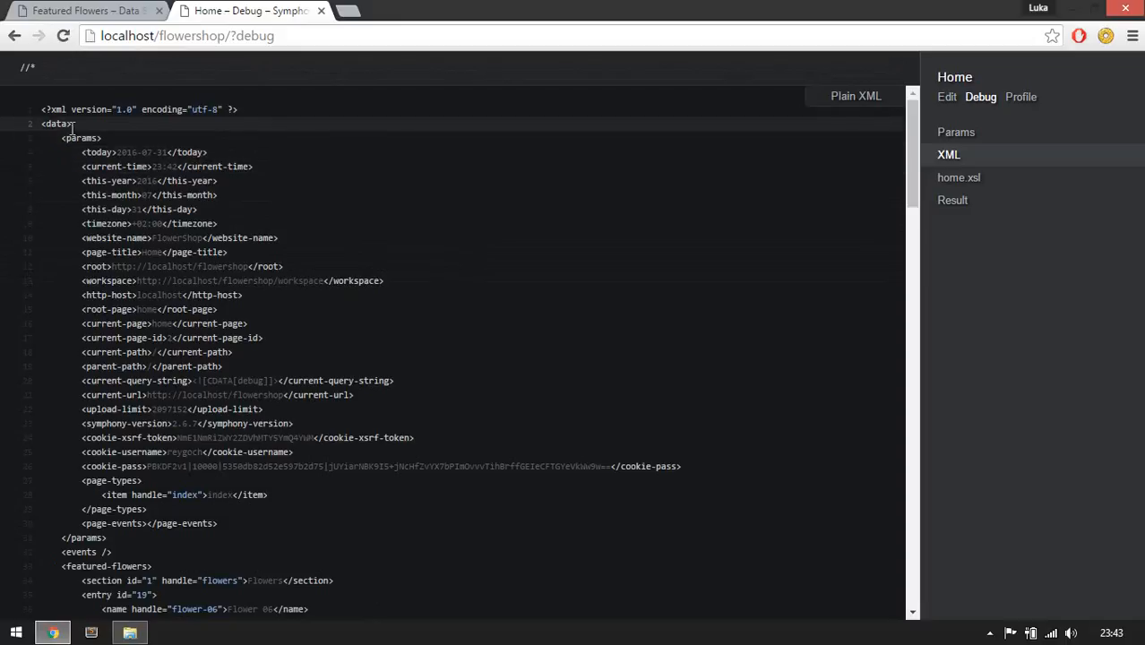
# - Examine the reloaded XML from the params block to the entry elements inside featured-flowers
pyautogui.scroll(-2, 182, 368)
pyautogui.scroll(2, 182, 368)
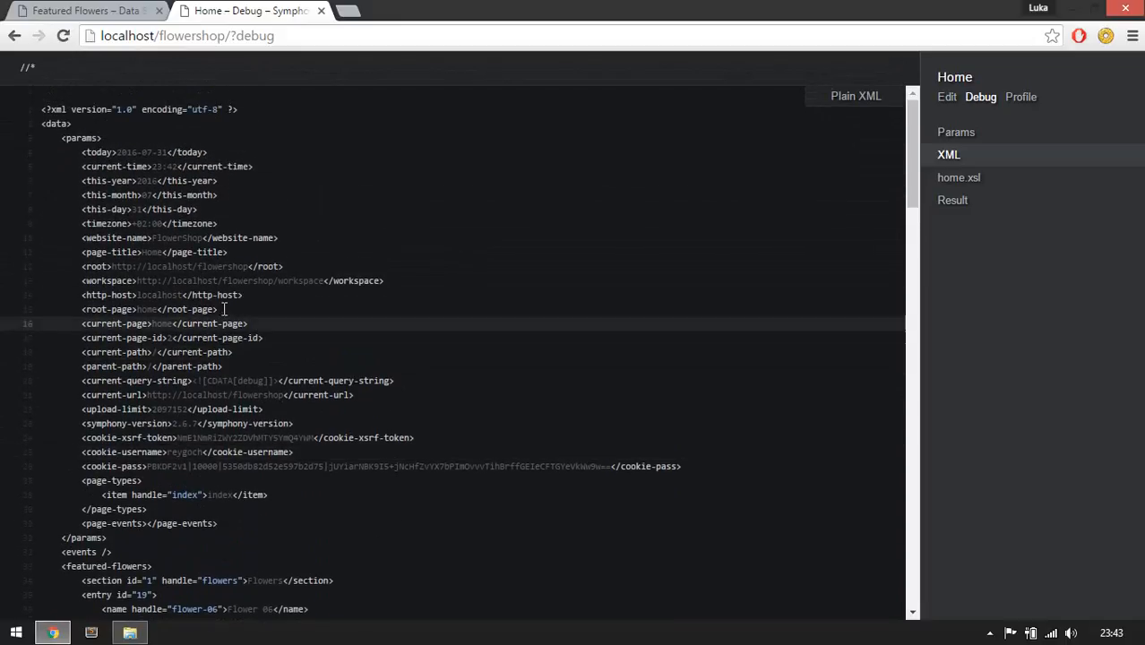
pyautogui.scroll(-2, 304, 273)
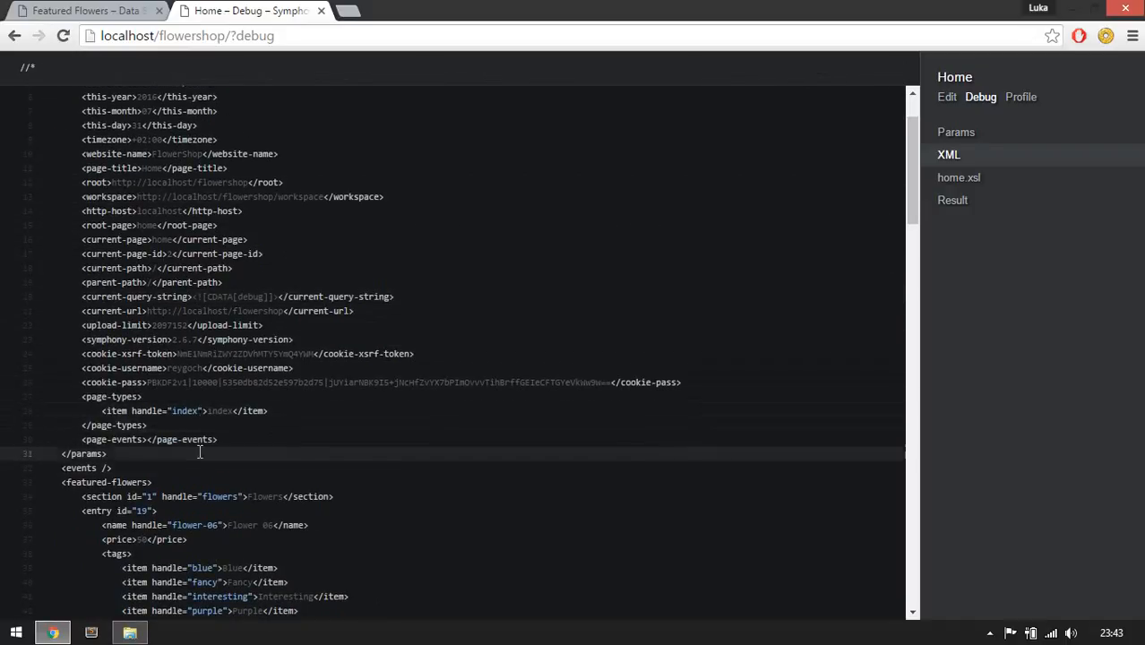
pyautogui.scroll(-2, 280, 512)
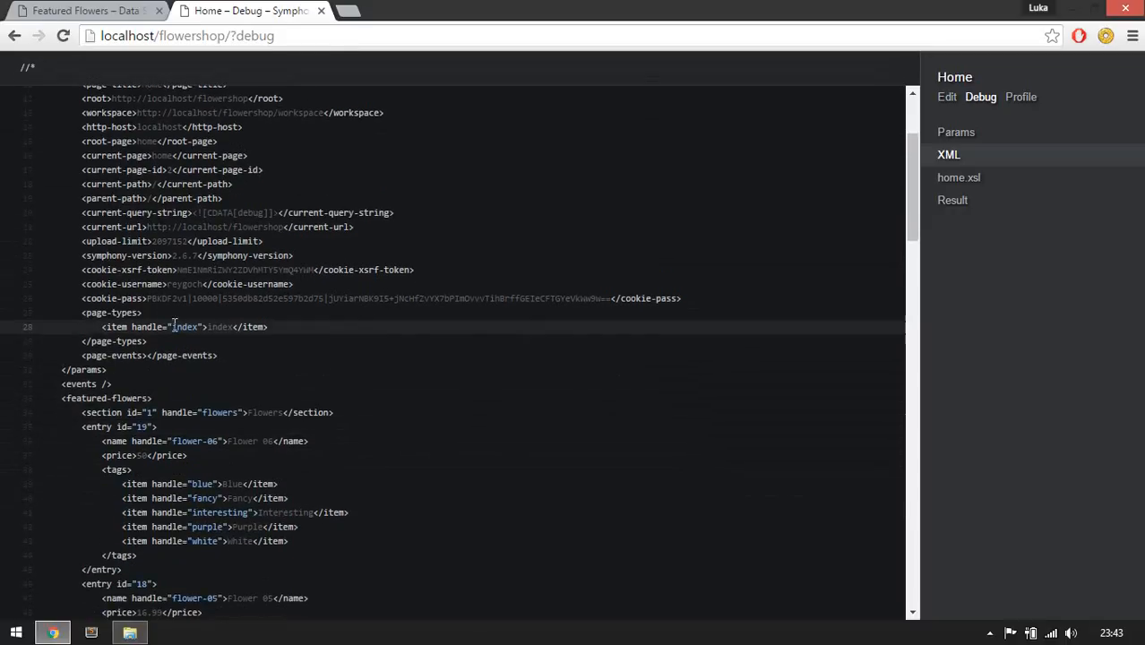
pyautogui.scroll(-2, 201, 384)
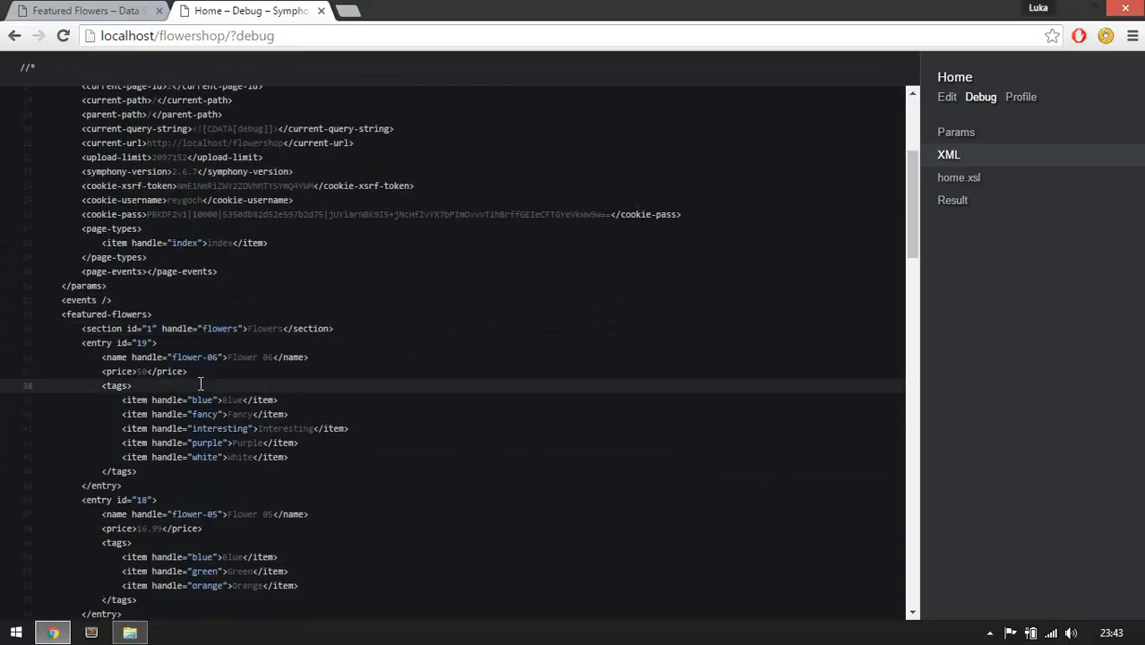
pyautogui.scroll(-2, 200, 384)
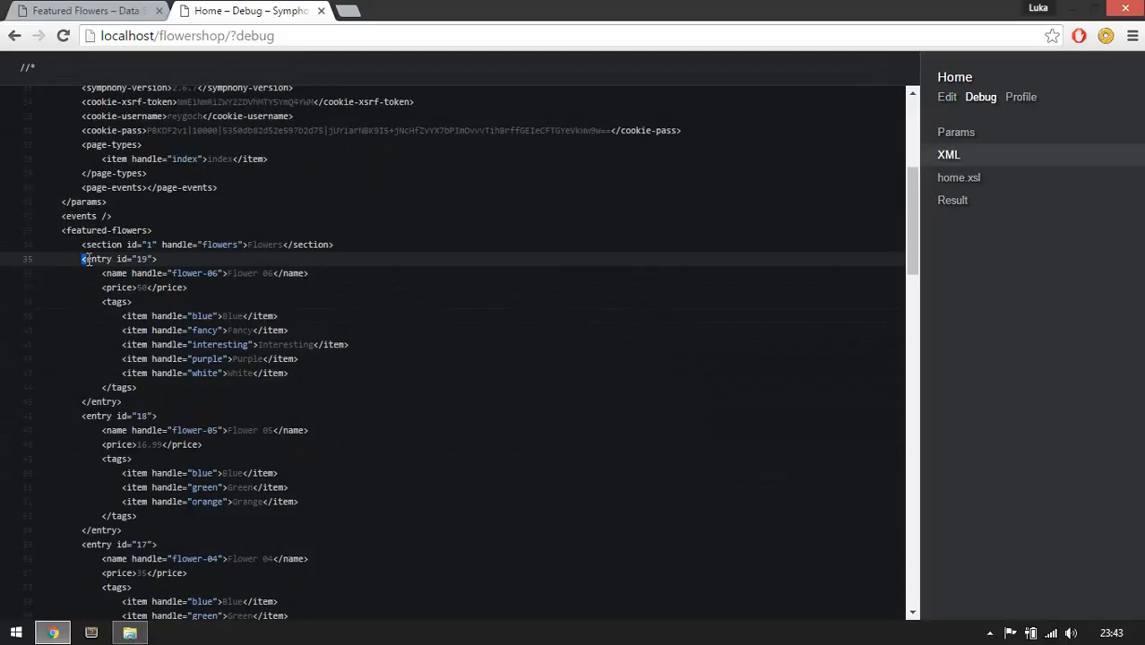
pyautogui.moveTo(89, 260); pyautogui.dragTo(133, 261)
pyautogui.click(141, 266)
pyautogui.scroll(1, 211, 111)
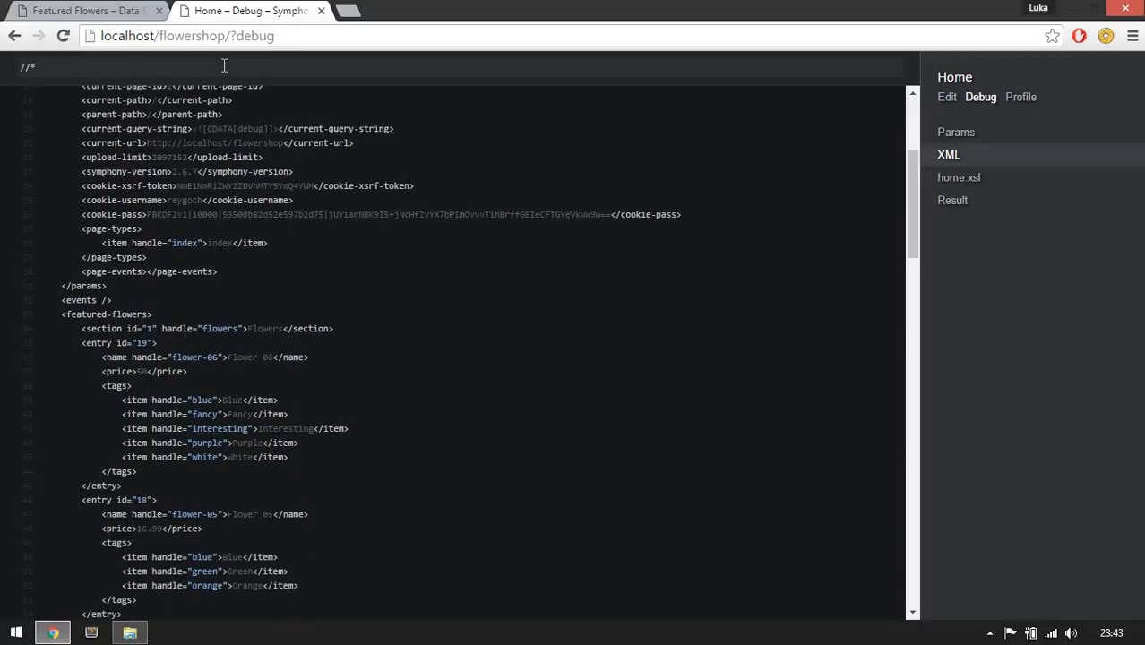
# - Replace the debug view's default XPath expression with /data/ to highlight the root element
pyautogui.click(224, 64)
pyautogui.press('BackSpace')
pyautogui.press('BackSpace')
pyautogui.press('BackSpace')
pyautogui.scroll(3, 179, 269)
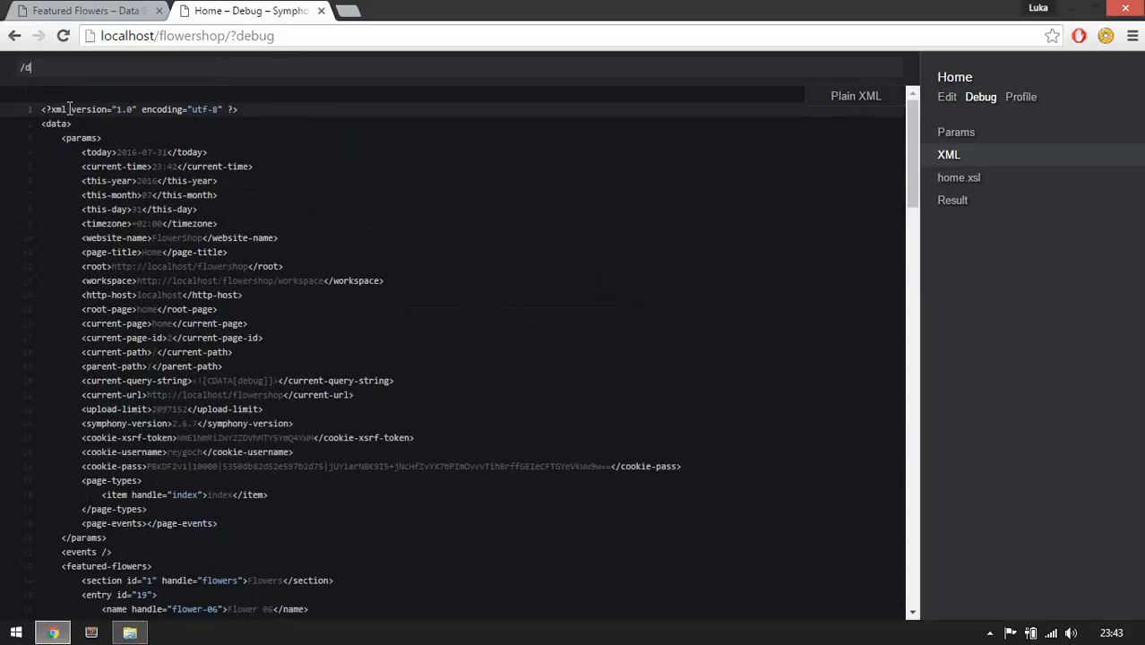
pyautogui.write('ata/')
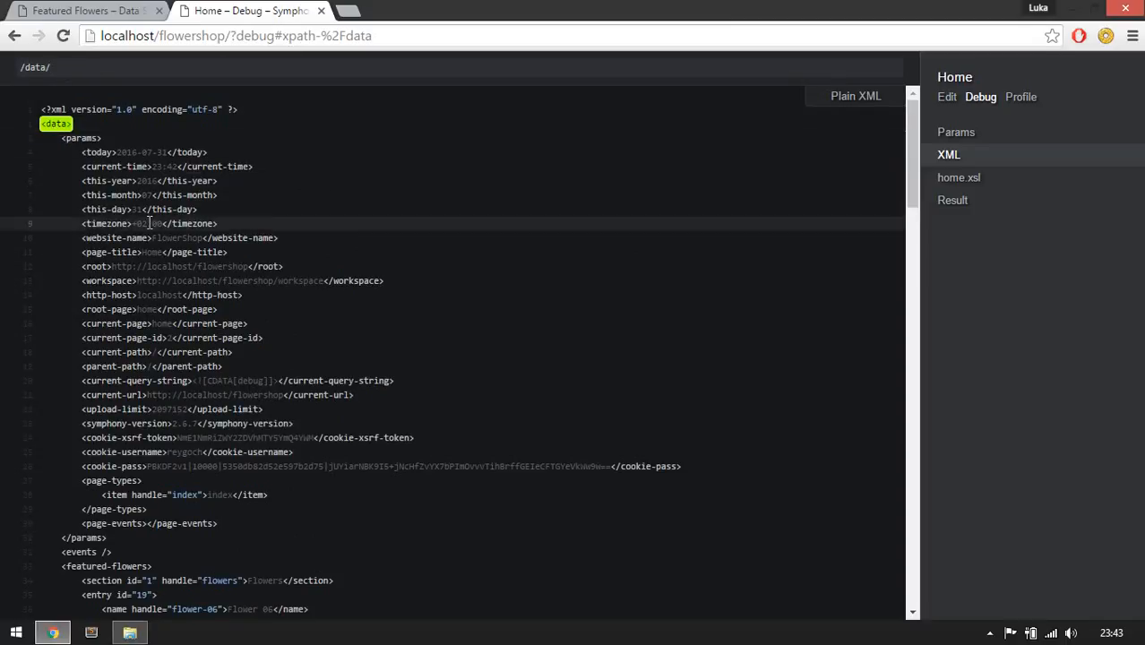
# - Extend the XPath expression to /data/featured-flowers to highlight the data source's element
pyautogui.scroll(-3, 135, 294)
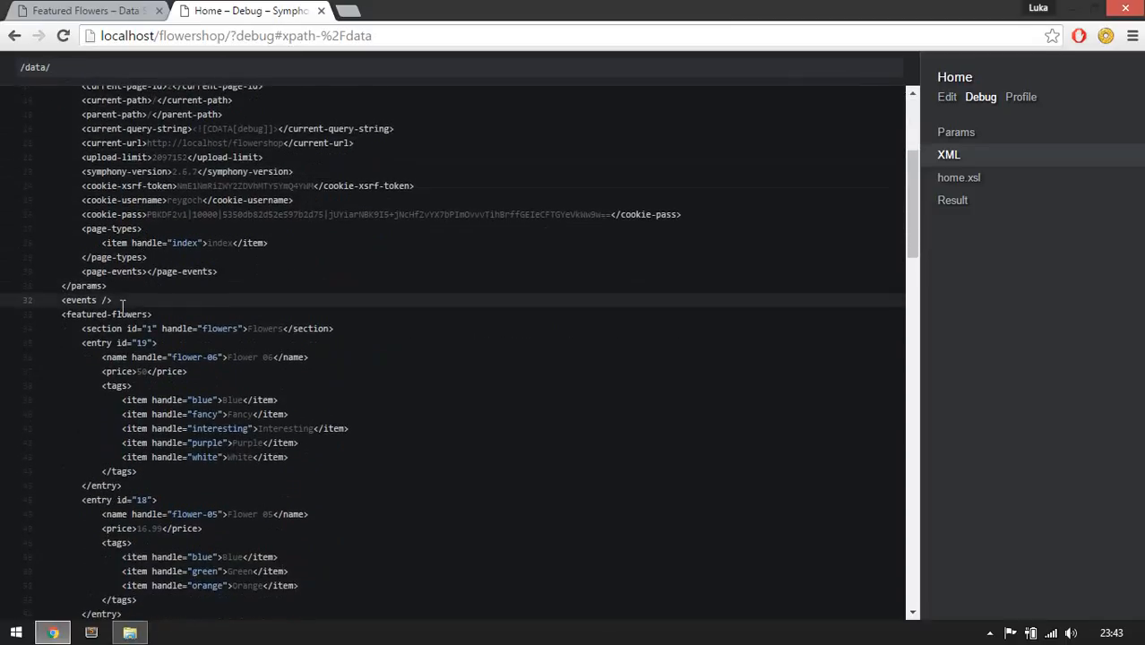
pyautogui.write('feat')
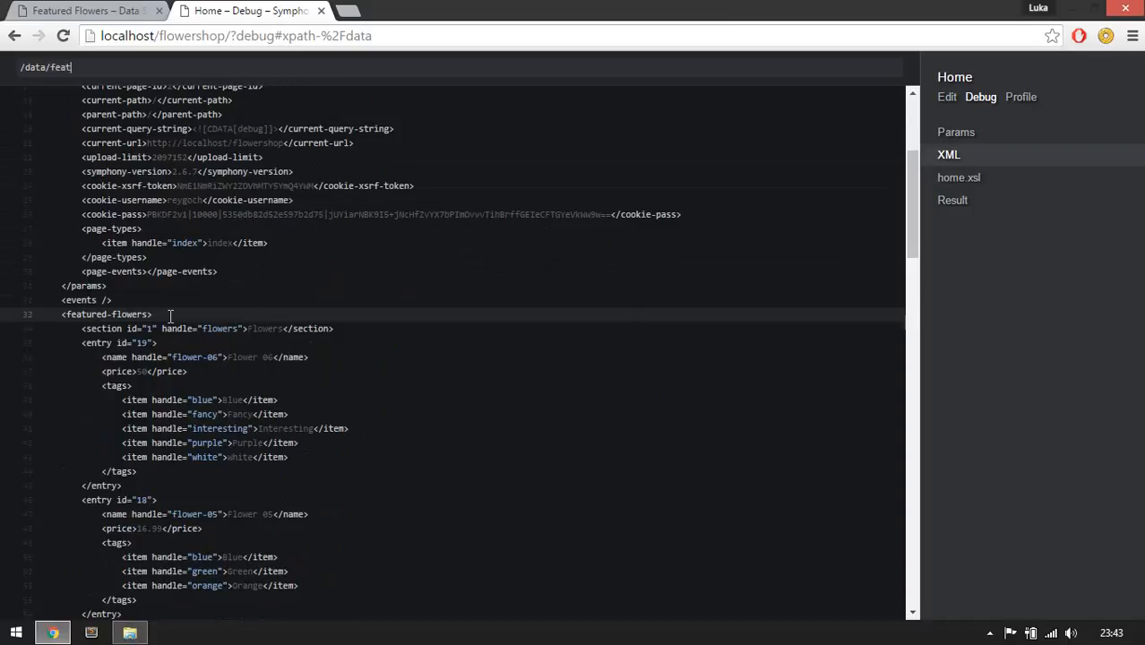
pyautogui.write('ured-flowers')
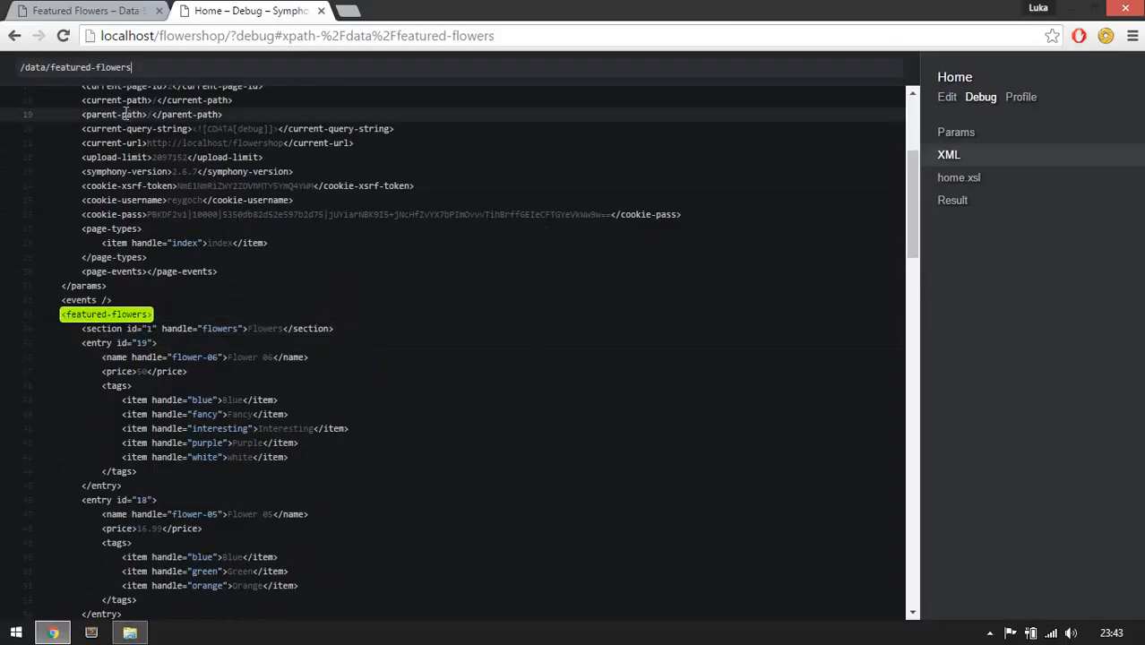
# - Extend the XPath expression to /data/featured-flowers/entry and look through the highlighted entries
pyautogui.moveTo(21, 69); pyautogui.dragTo(136, 68)
pyautogui.click(139, 69)
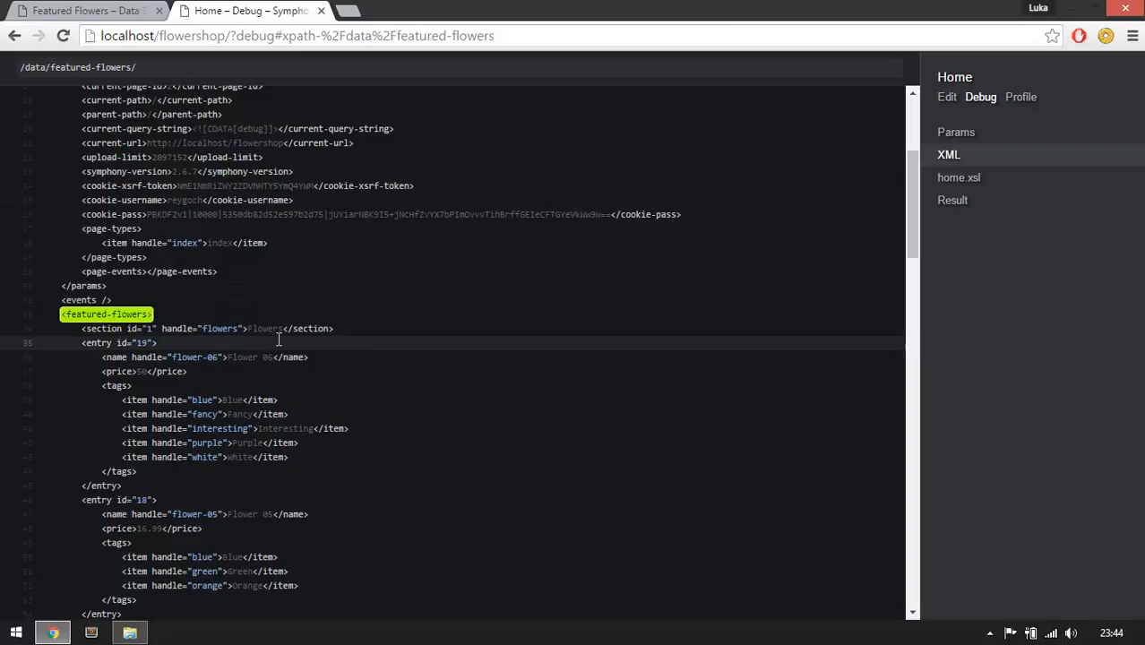
pyautogui.write('entry')
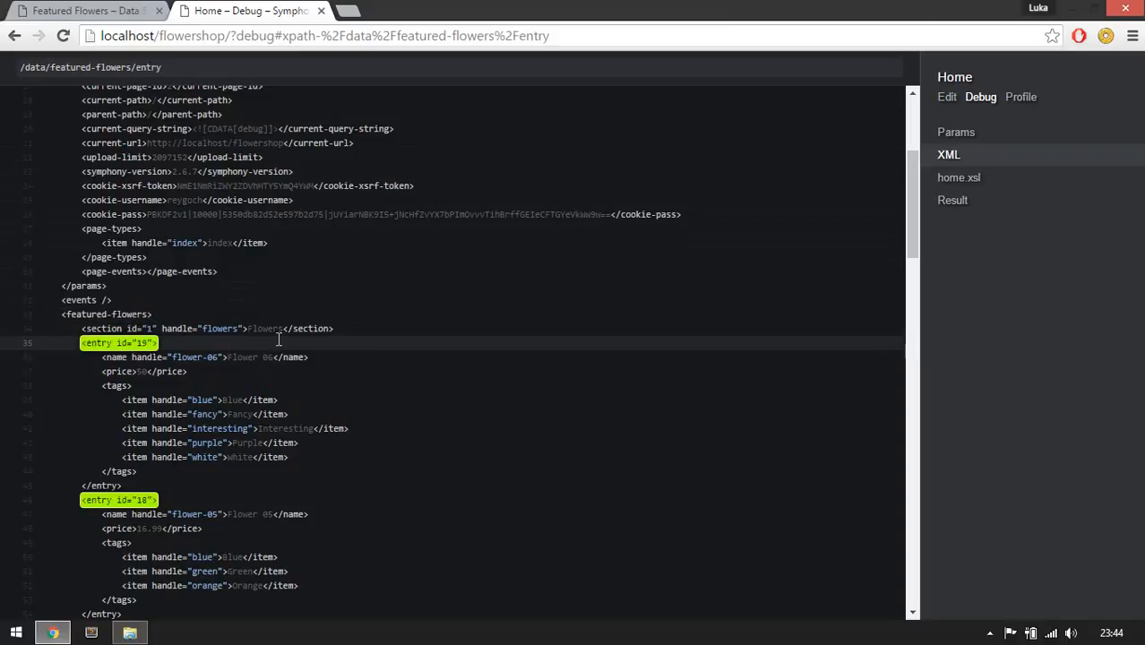
pyautogui.scroll(-3, 279, 339)
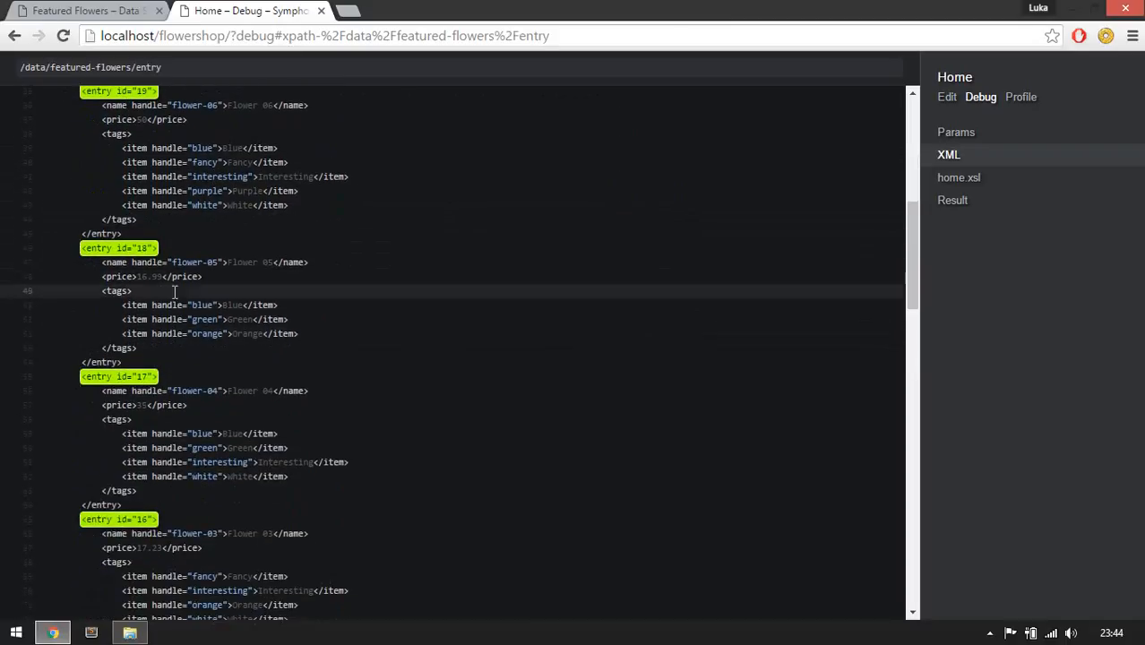
pyautogui.scroll(-5, 184, 334)
pyautogui.scroll(9, 158, 374)
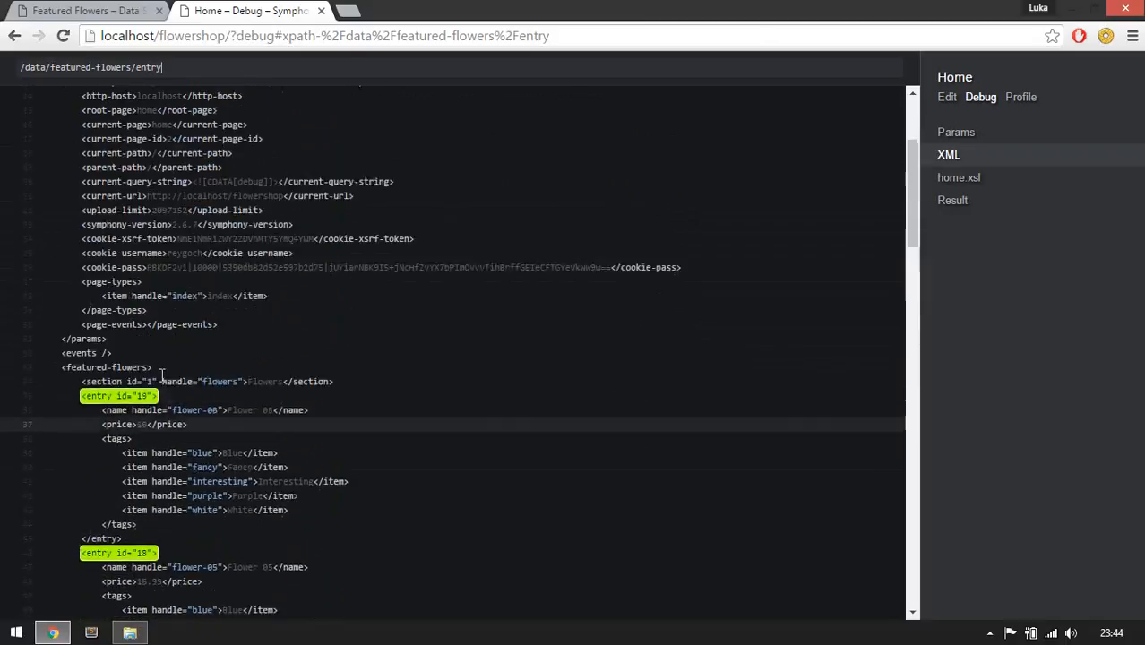
pyautogui.scroll(-2, 161, 374)
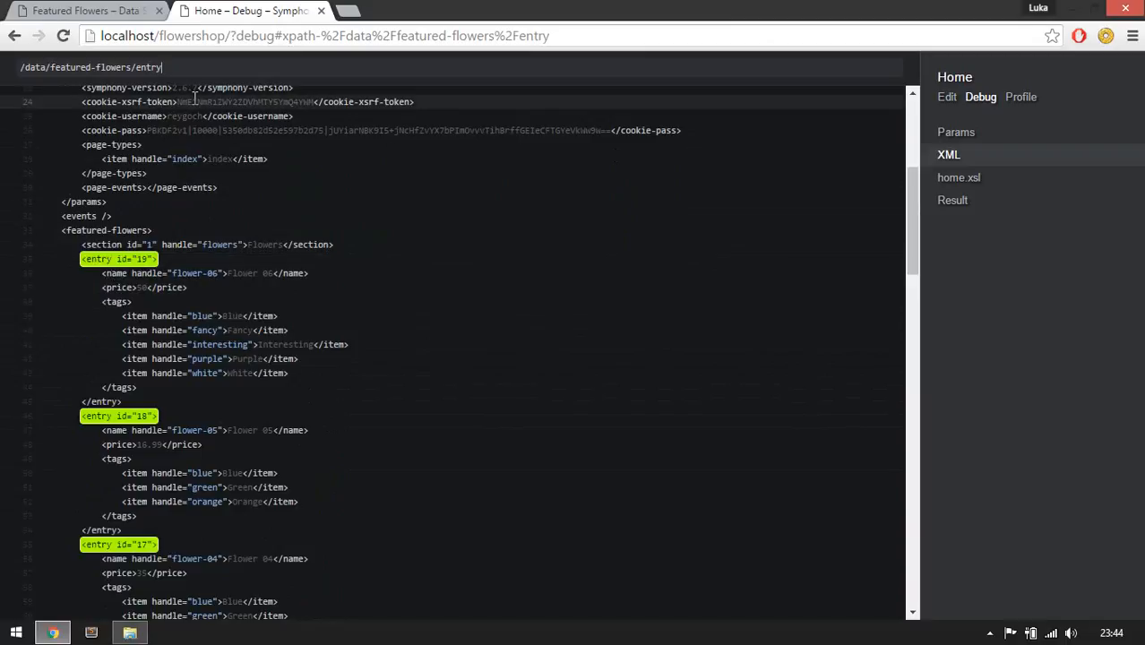
pyautogui.write('[')
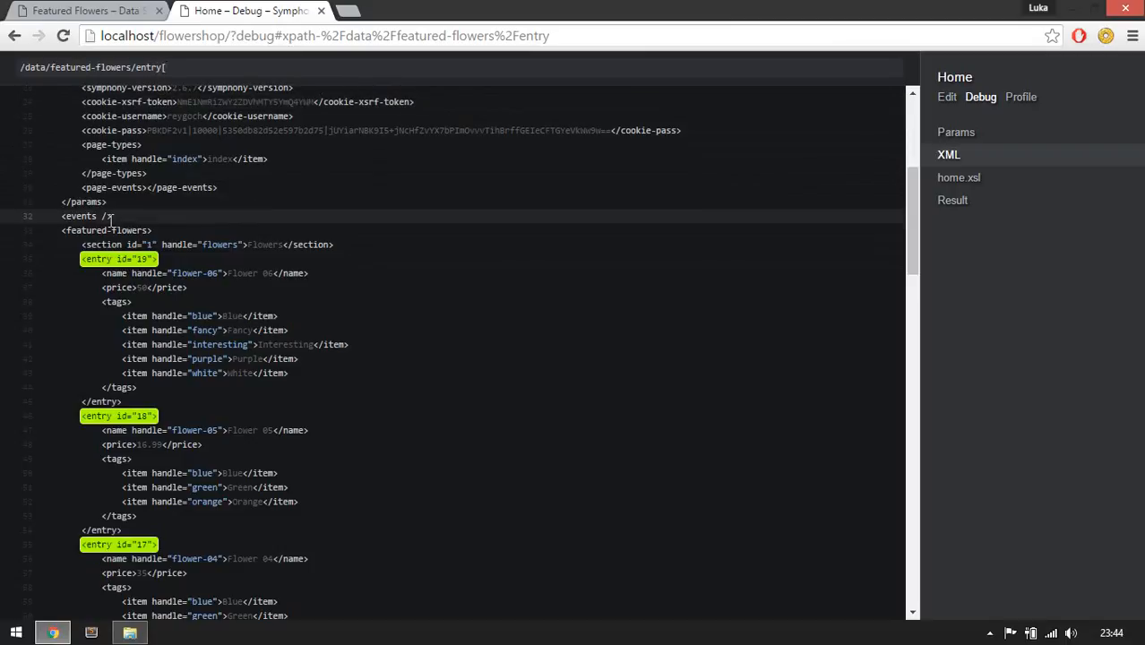
pyautogui.write('@id = 19]')
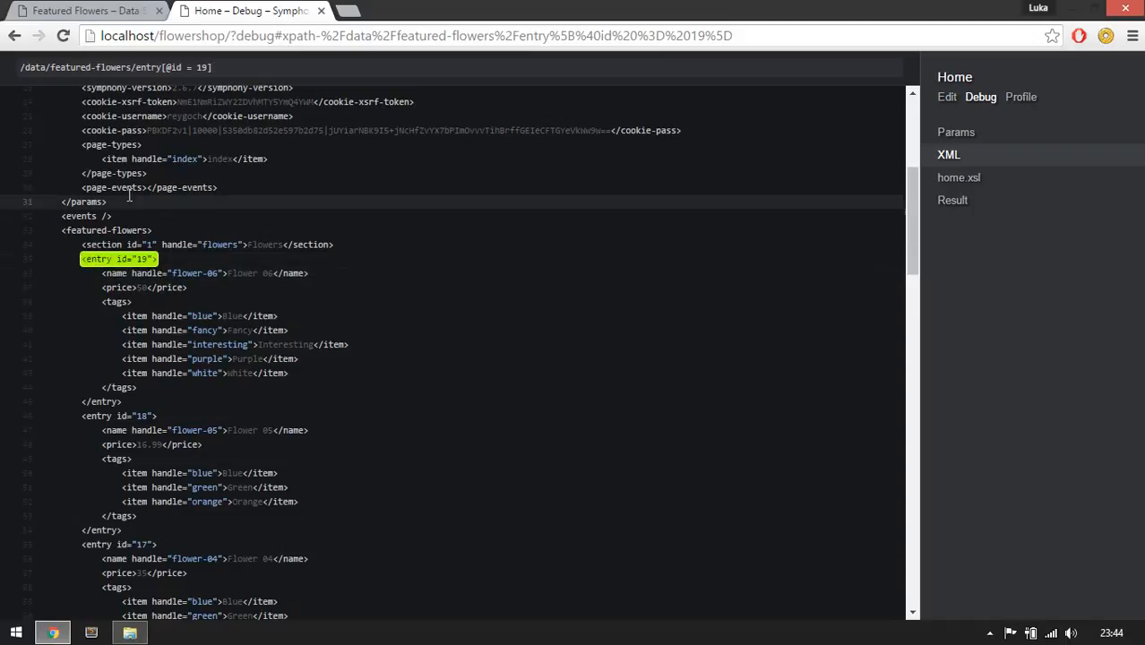
pyautogui.moveTo(163, 67); pyautogui.dragTo(177, 67)
pyautogui.click(176, 68)
pyautogui.click(191, 67)
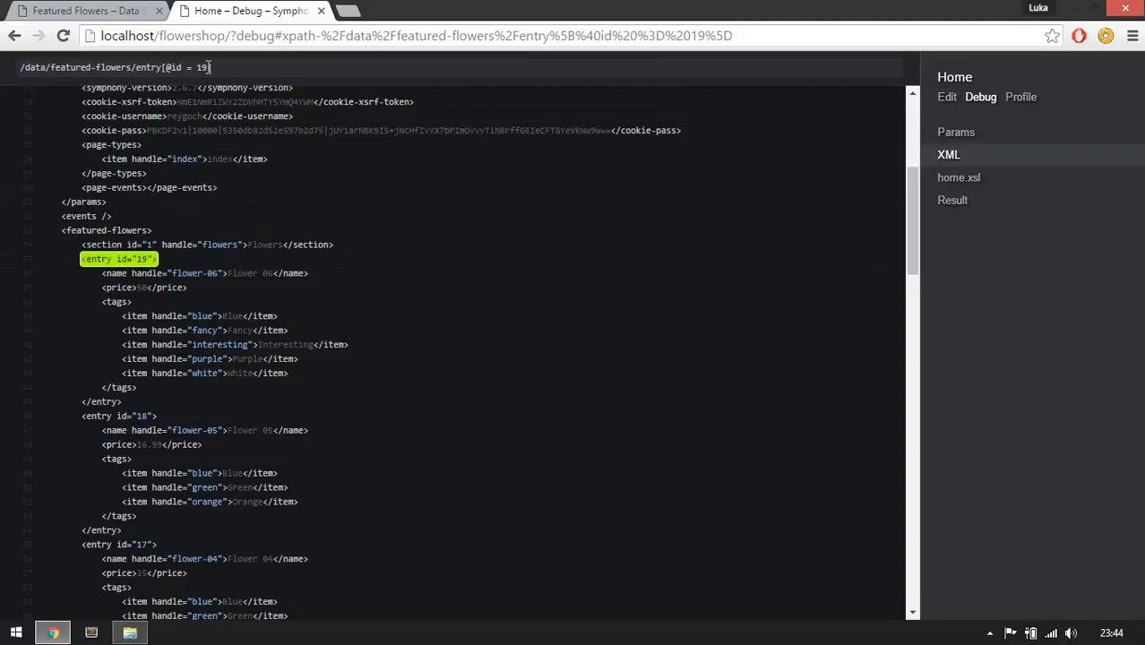
pyautogui.press('BackSpace')
pyautogui.write('<')
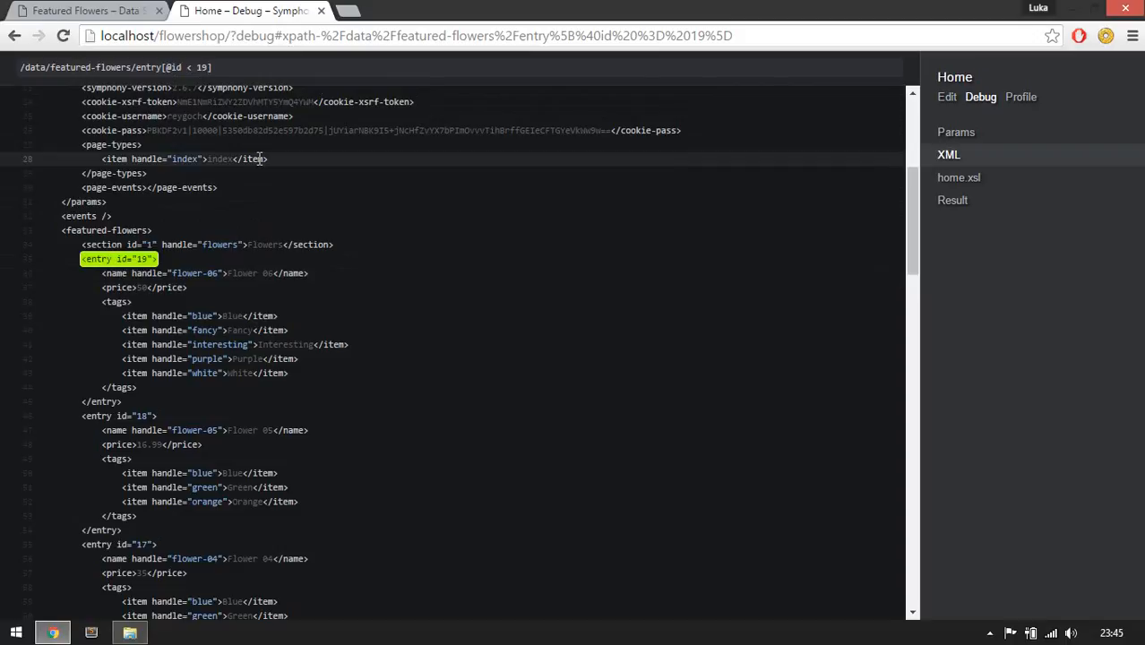
pyautogui.press('BackSpace')
pyautogui.press('BackSpace')
pyautogui.write('17')
pyautogui.press('Left')
pyautogui.press('Left')
pyautogui.press('Left')
pyautogui.press('Left')
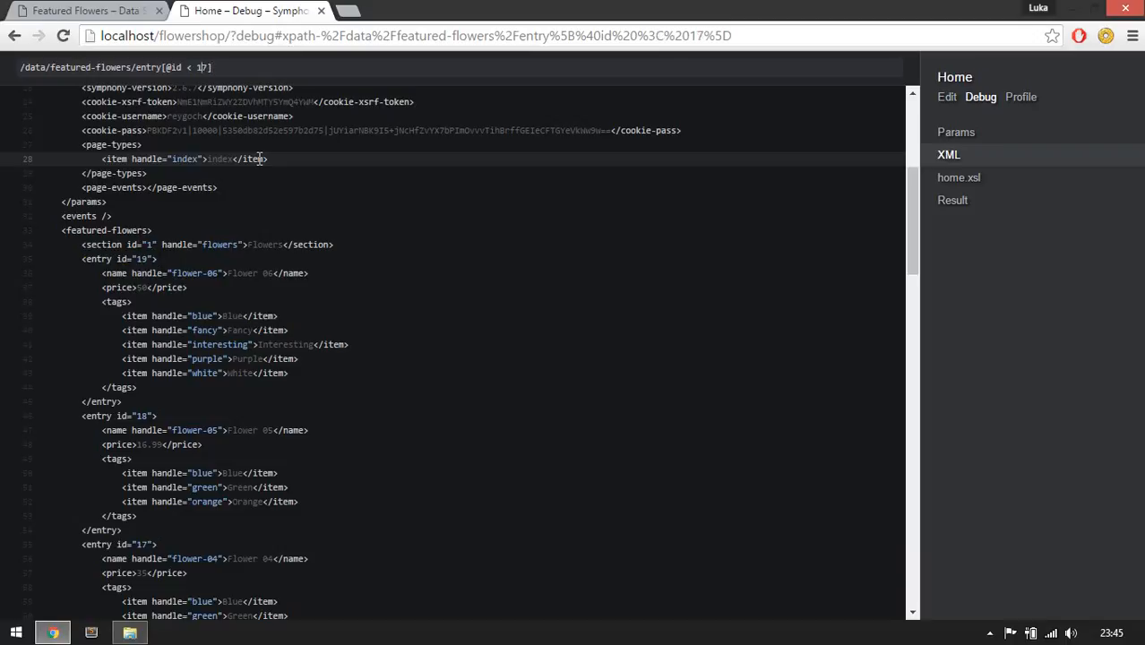
pyautogui.press('BackSpace')
pyautogui.write('>')
pyautogui.press('End')
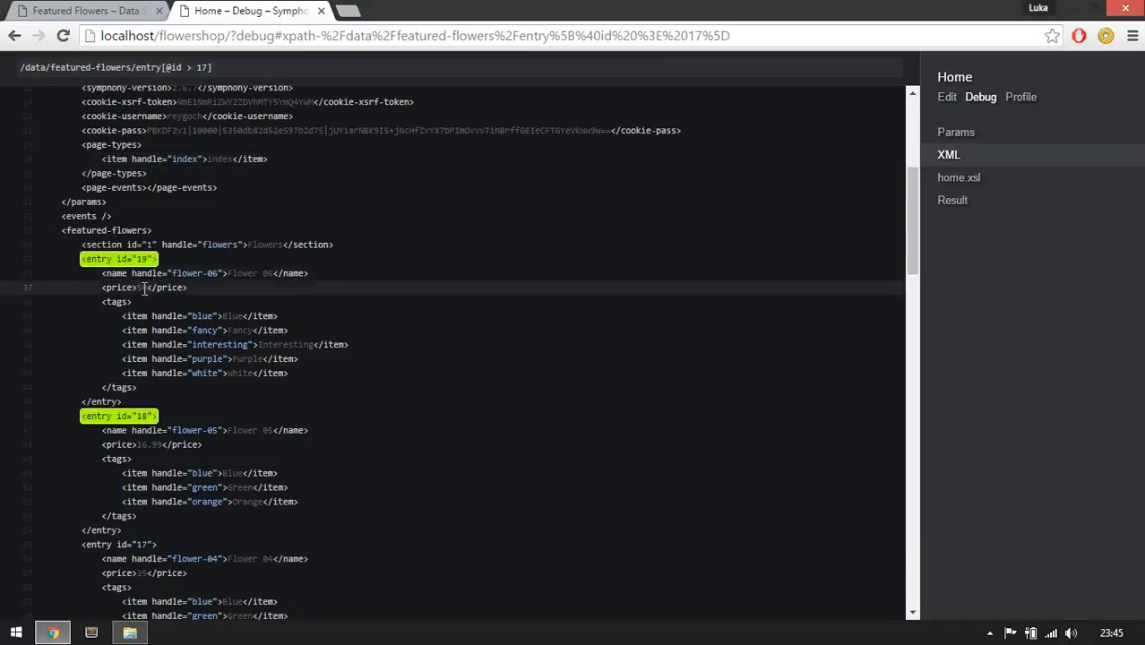
pyautogui.scroll(-4, 107, 215)
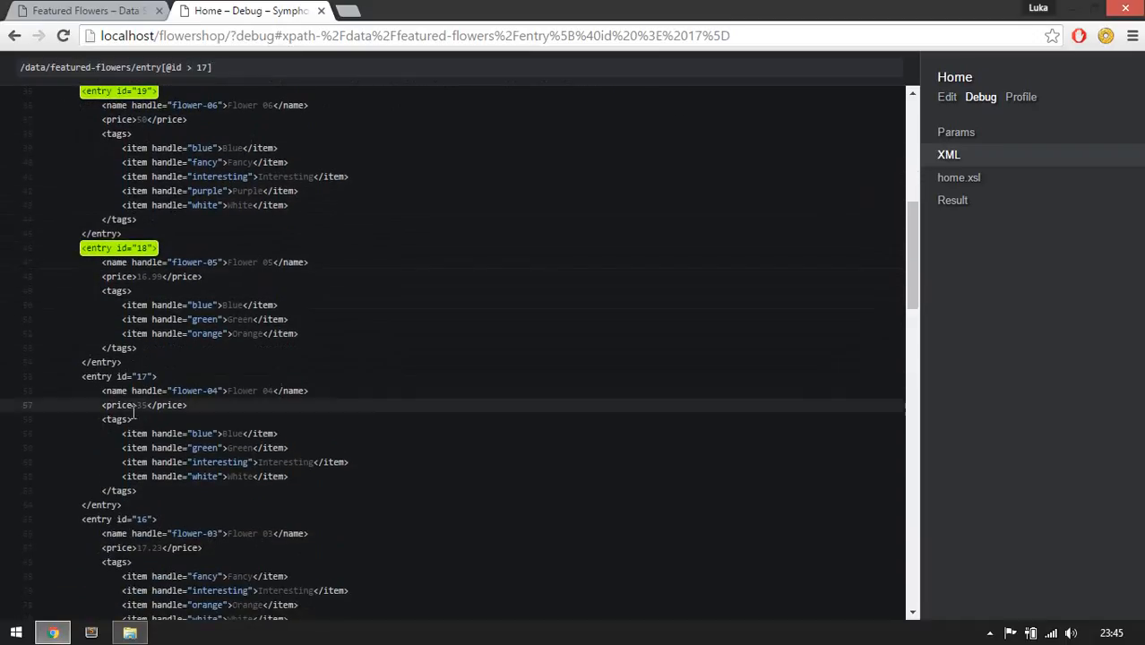
pyautogui.scroll(1, 134, 185)
pyautogui.scroll(1, 135, 185)
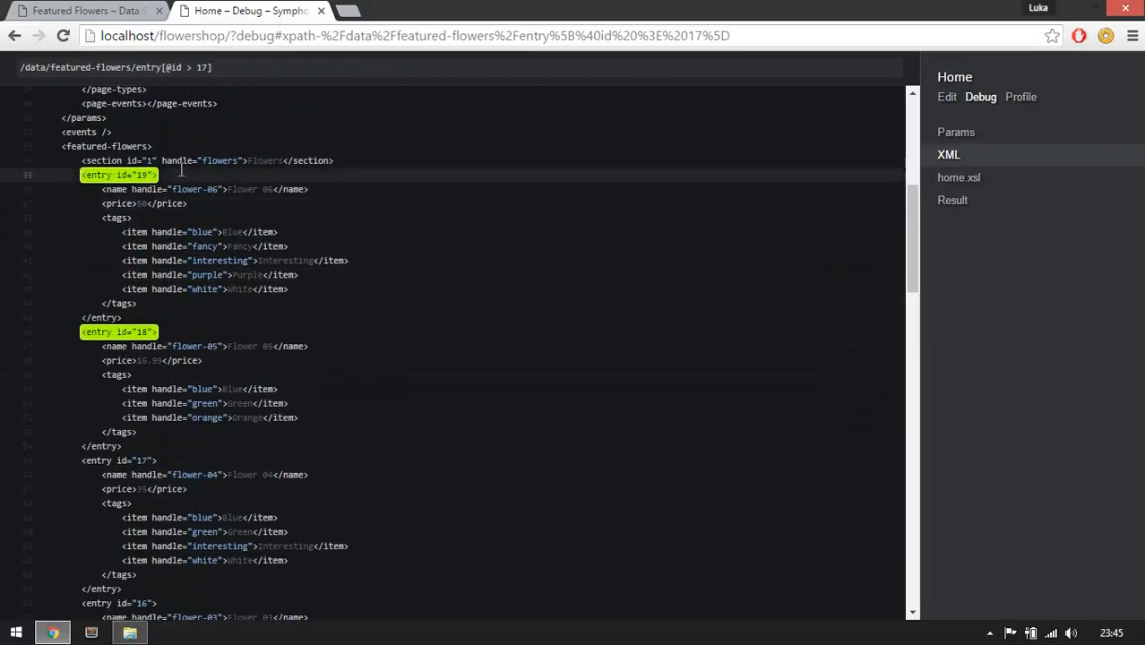
pyautogui.click(195, 73)
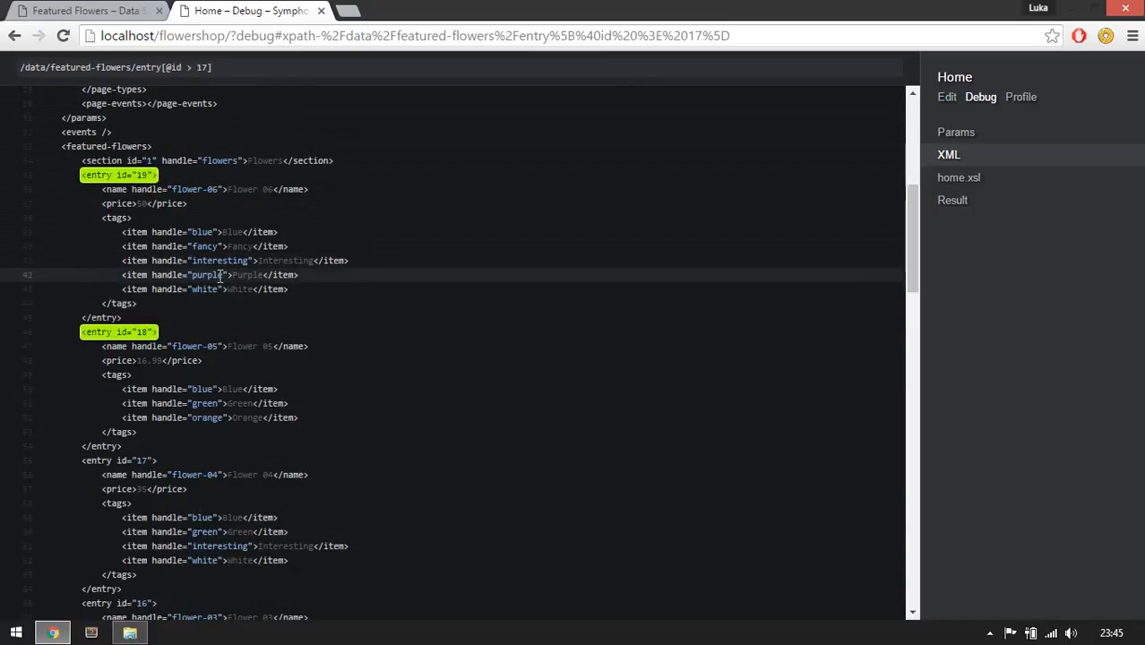
pyautogui.write('=')
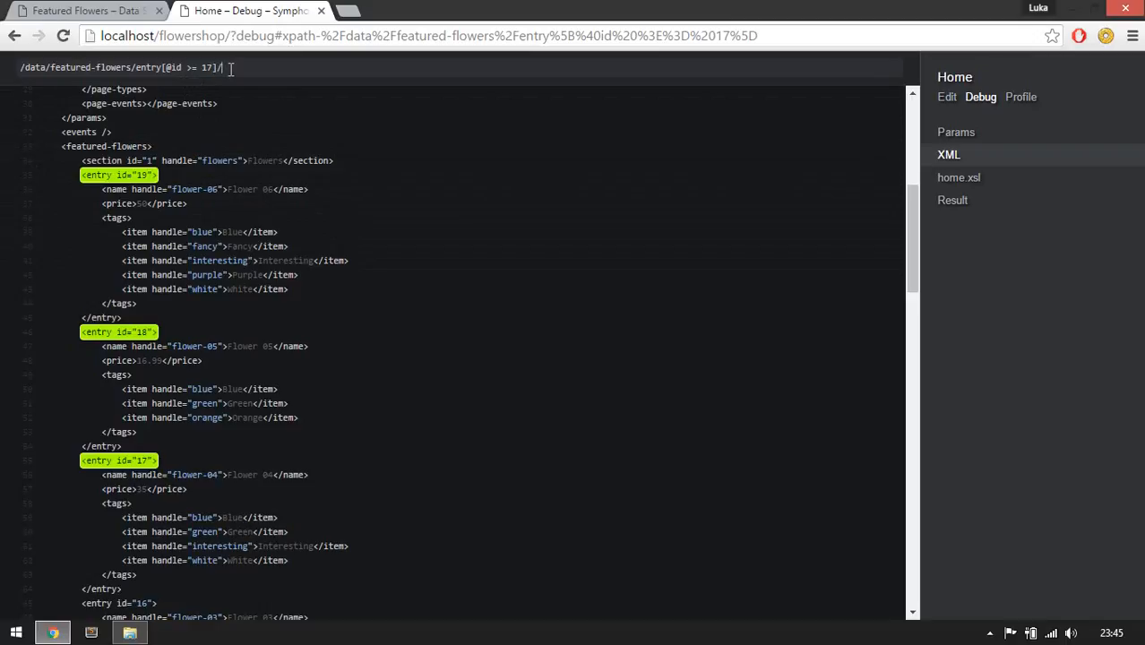
pyautogui.write('tags')
pyautogui.scroll(-5, 220, 110)
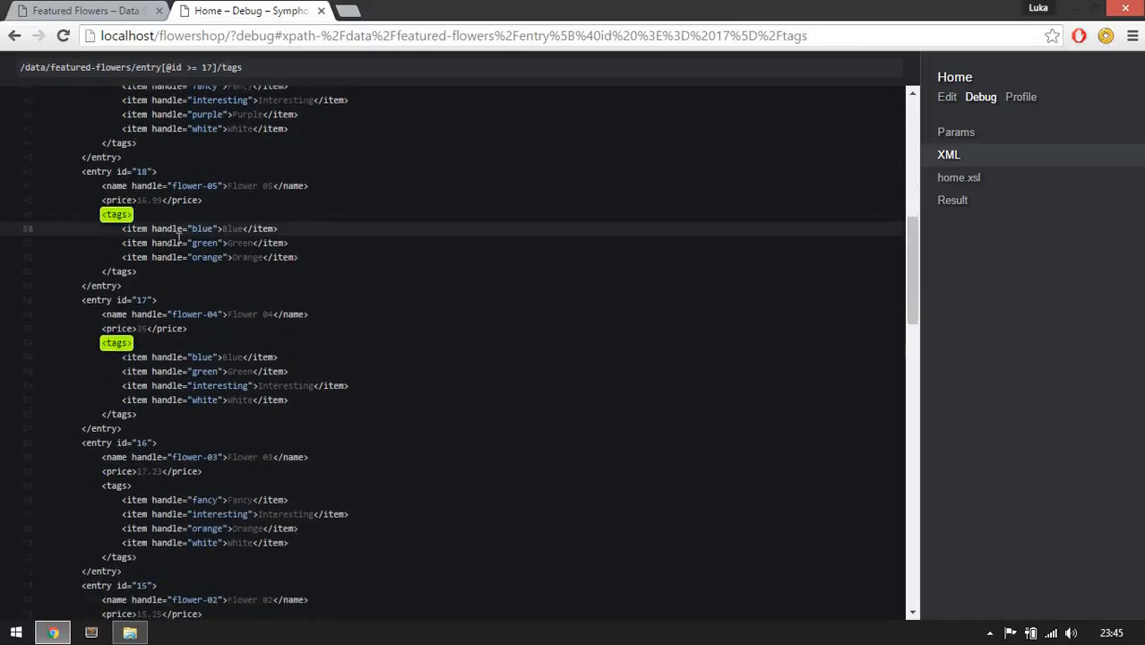
pyautogui.scroll(5, 206, 305)
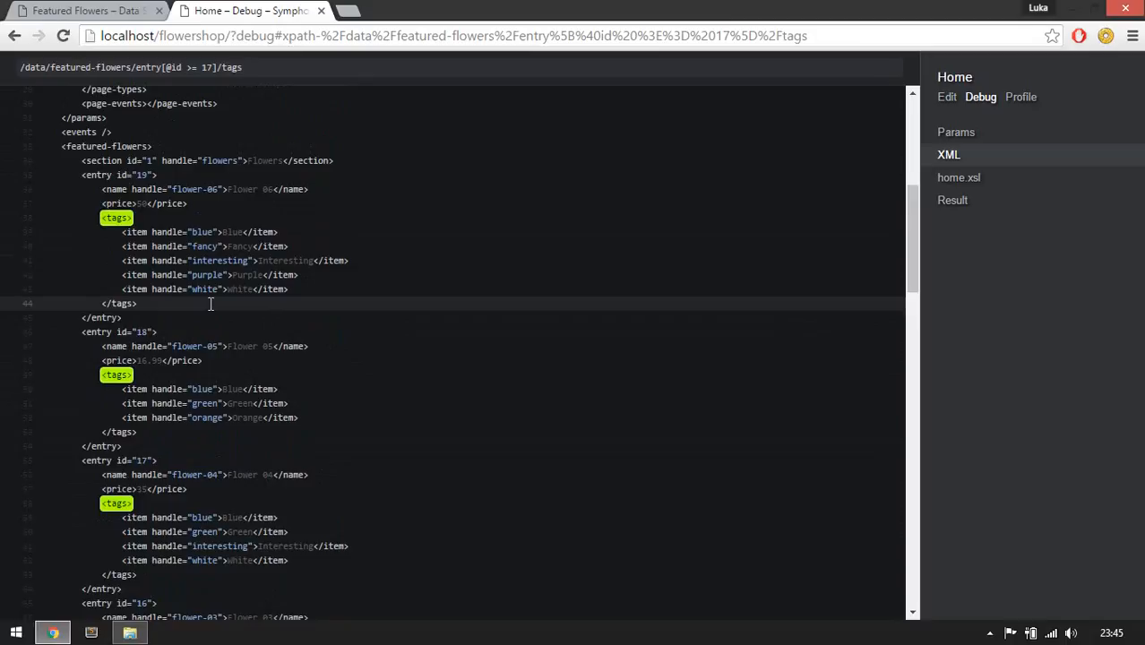
pyautogui.write('/')
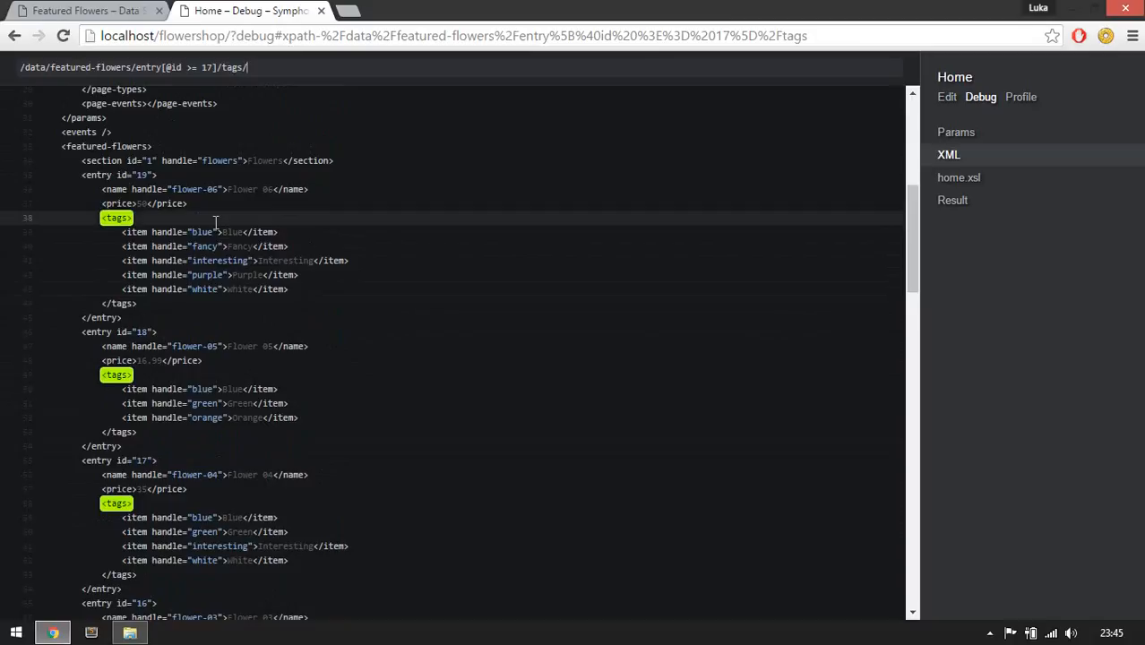
pyautogui.write('item[@handle = blue]')
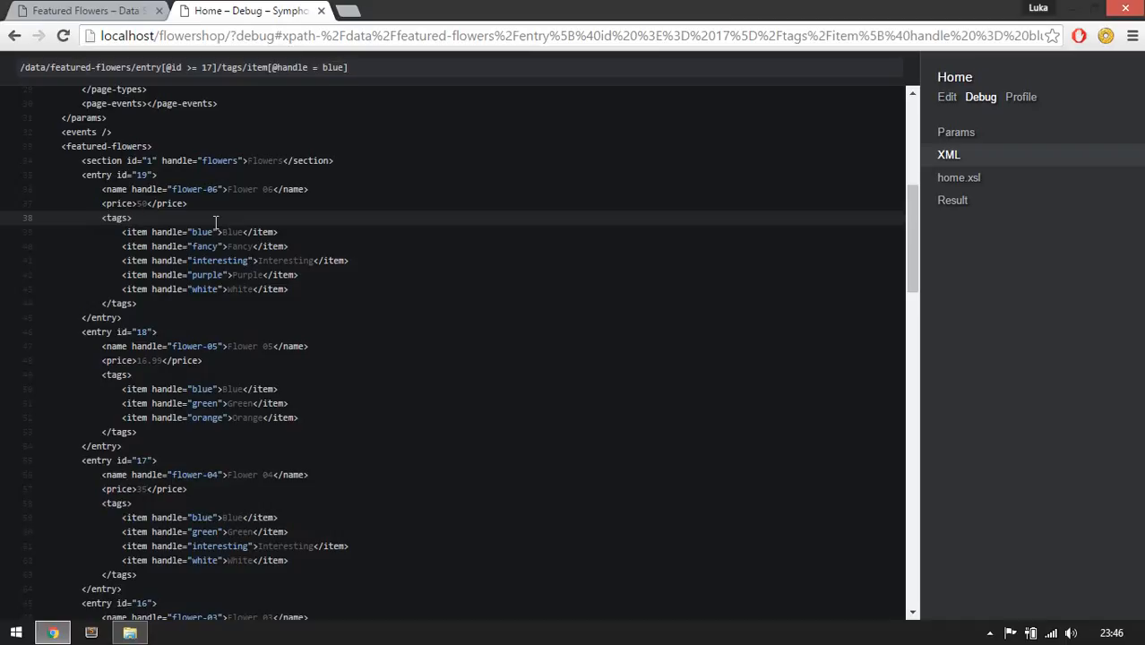
pyautogui.hotkey('ctrl', 'Left')
pyautogui.write("'")
pyautogui.press('Right')
pyautogui.press('Right')
pyautogui.press('Right')
pyautogui.press('Right')
pyautogui.write("'")
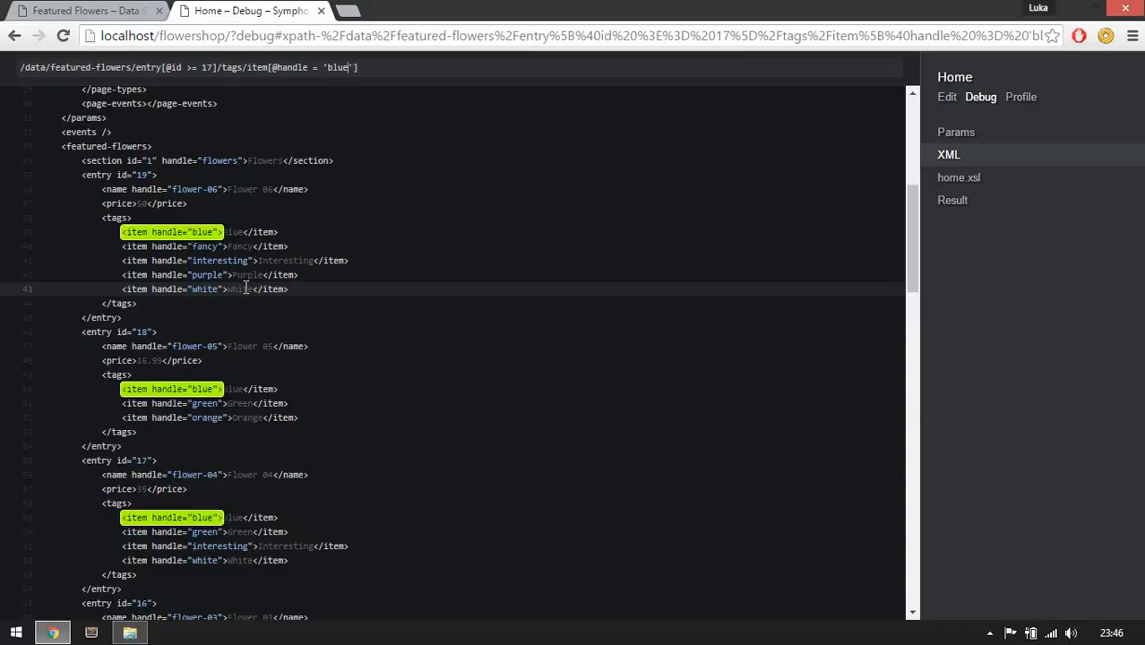
# - Change the item handle condition in the XPath expression to 'purple'
pyautogui.press('BackSpace')
pyautogui.press('BackSpace')
pyautogui.press('BackSpace')
pyautogui.press('BackSpace')
pyautogui.write('purple')
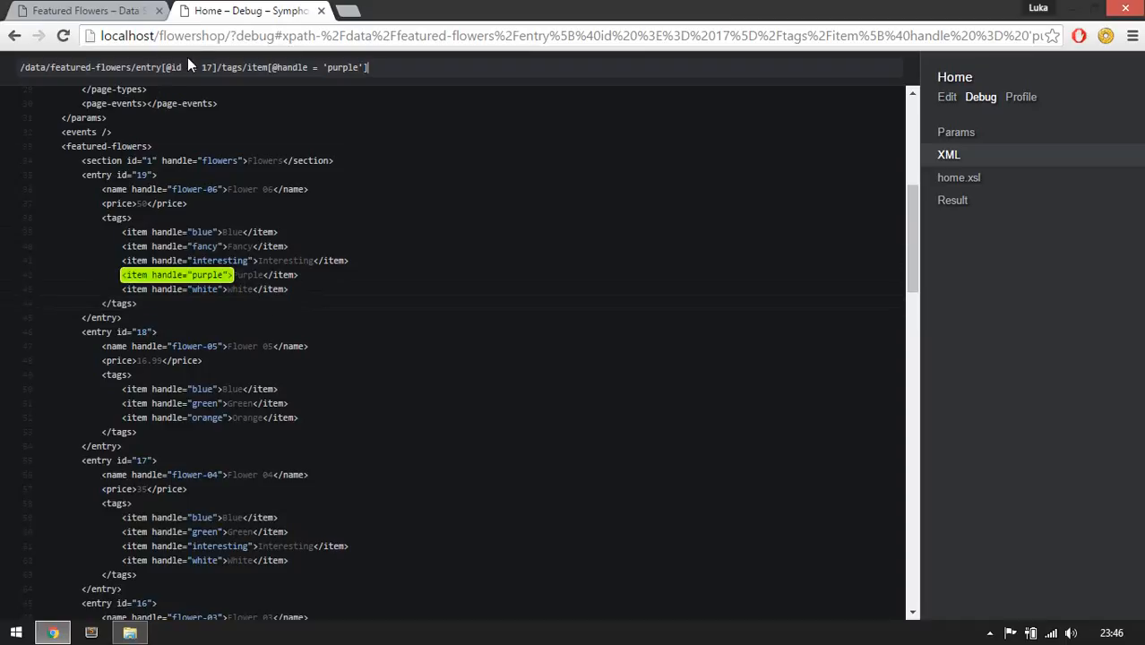
pyautogui.moveTo(165, 70); pyautogui.dragTo(215, 71)
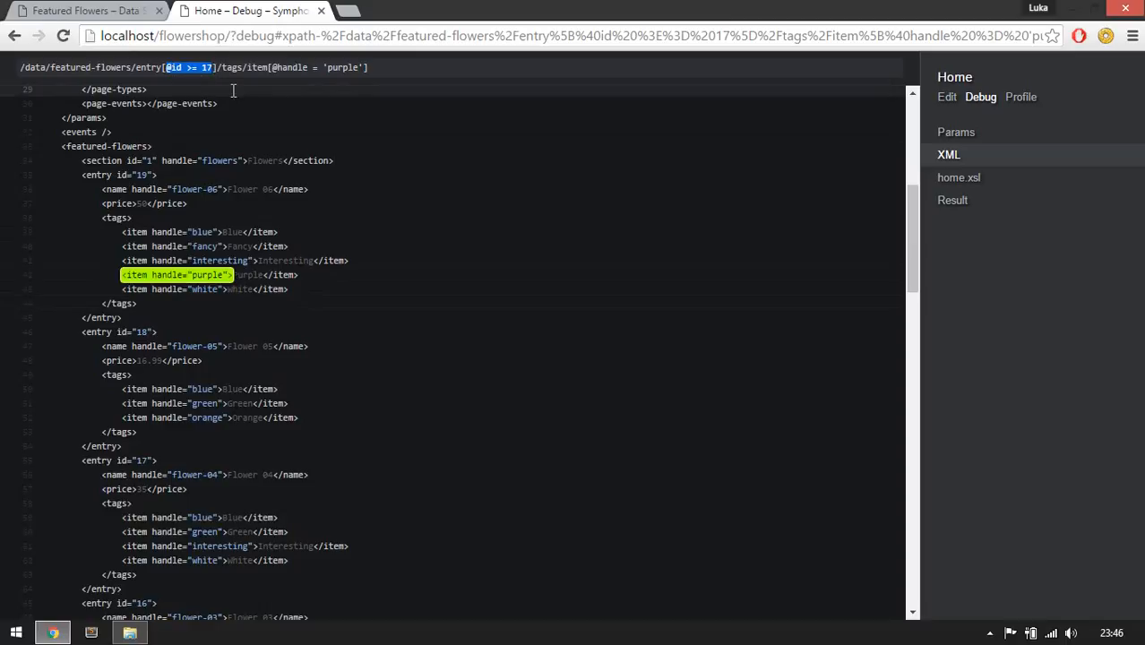
pyautogui.write('/')
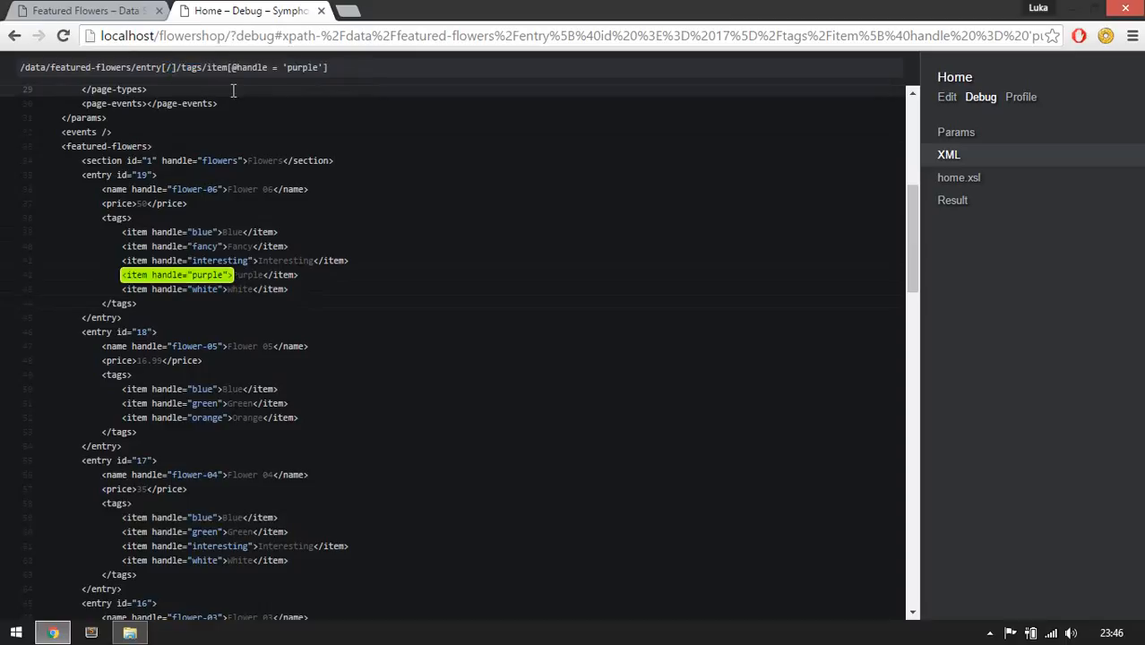
pyautogui.write('ag')
pyautogui.press('BackSpace')
pyautogui.press('BackSpace')
pyautogui.write('ta')
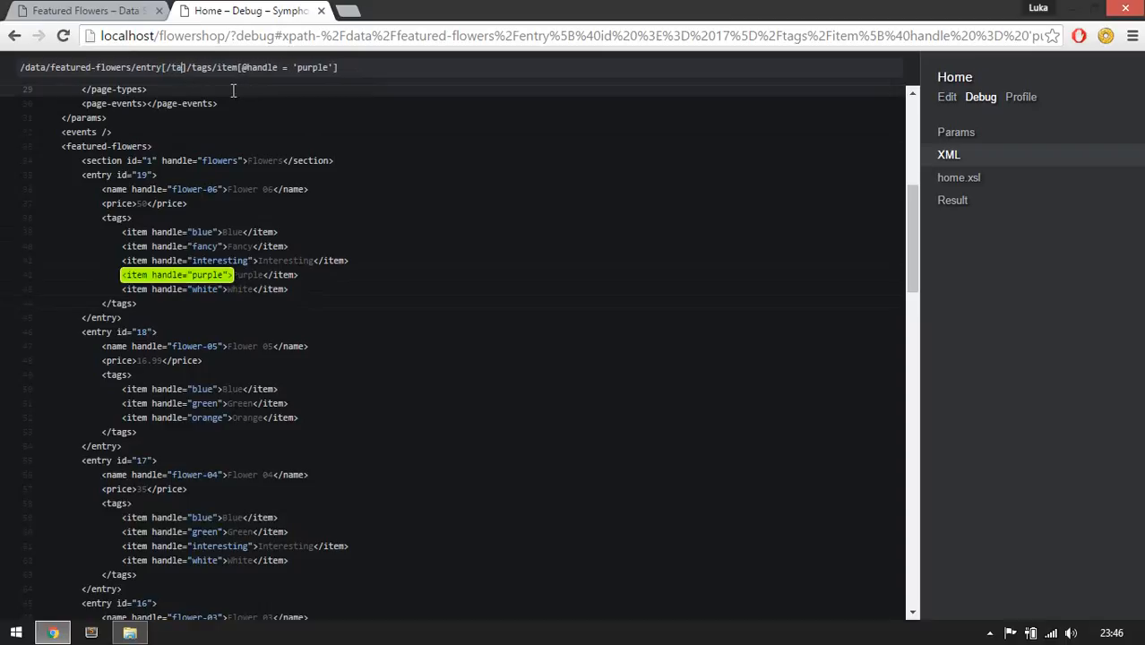
pyautogui.write('g/entry')
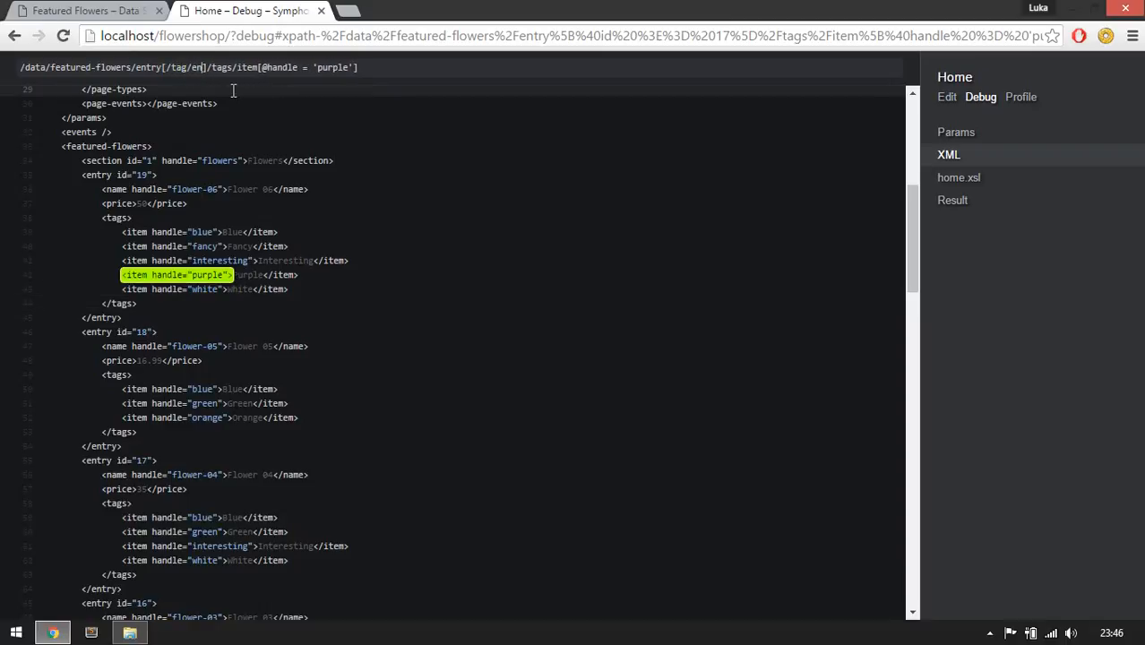
pyautogui.write('[]')
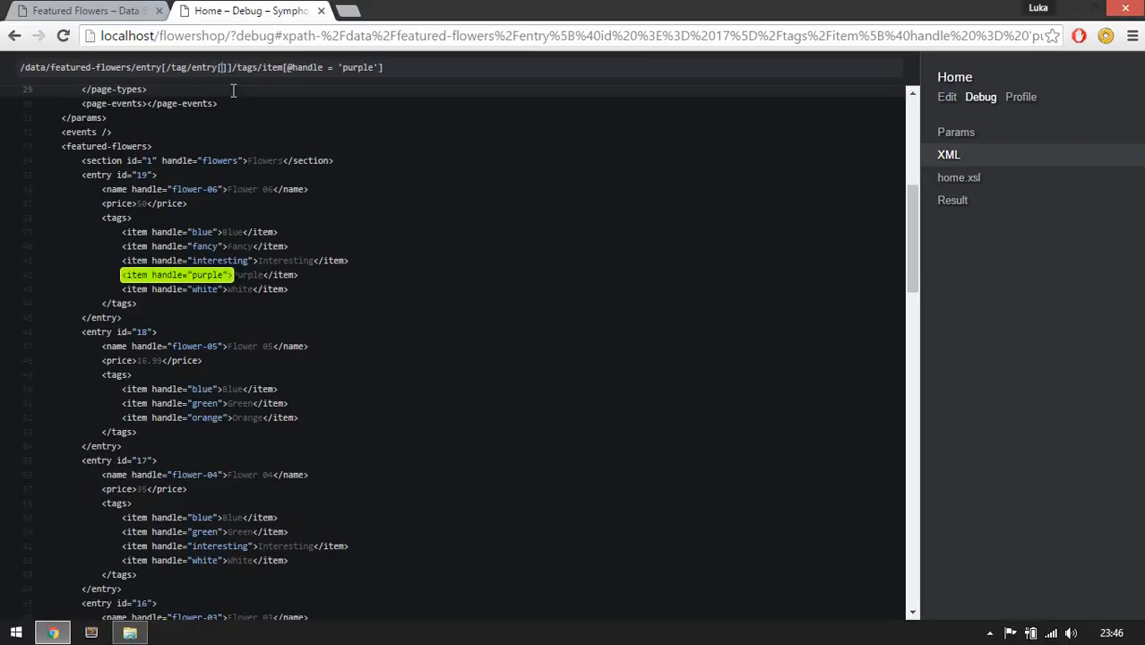
pyautogui.write('@handle ')
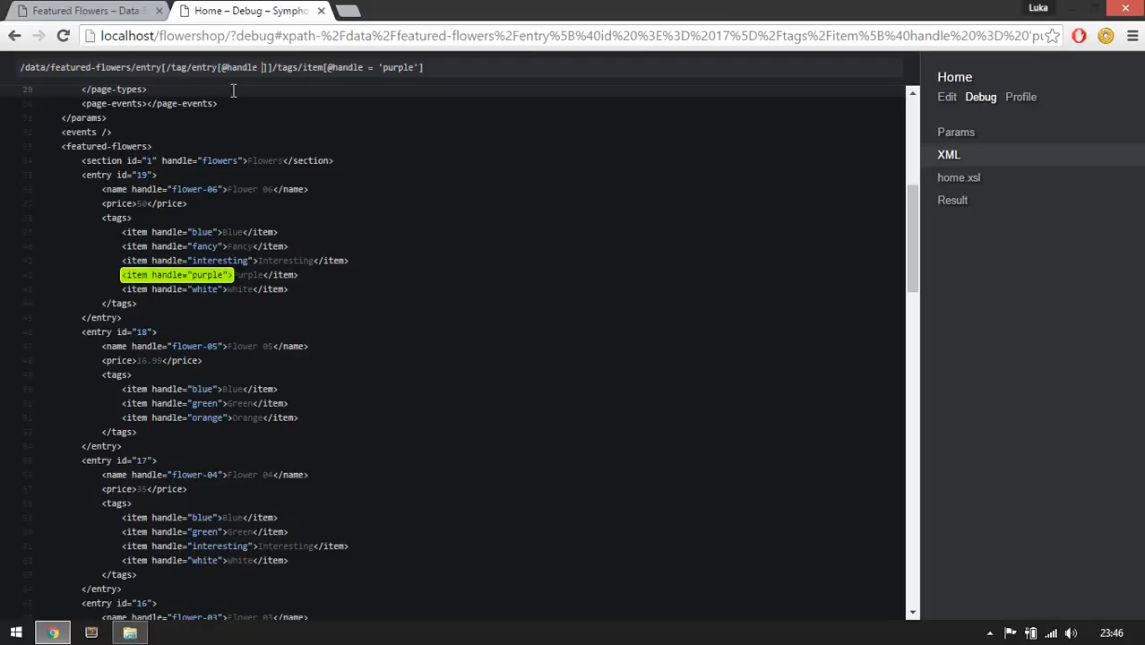
pyautogui.write('= pur')
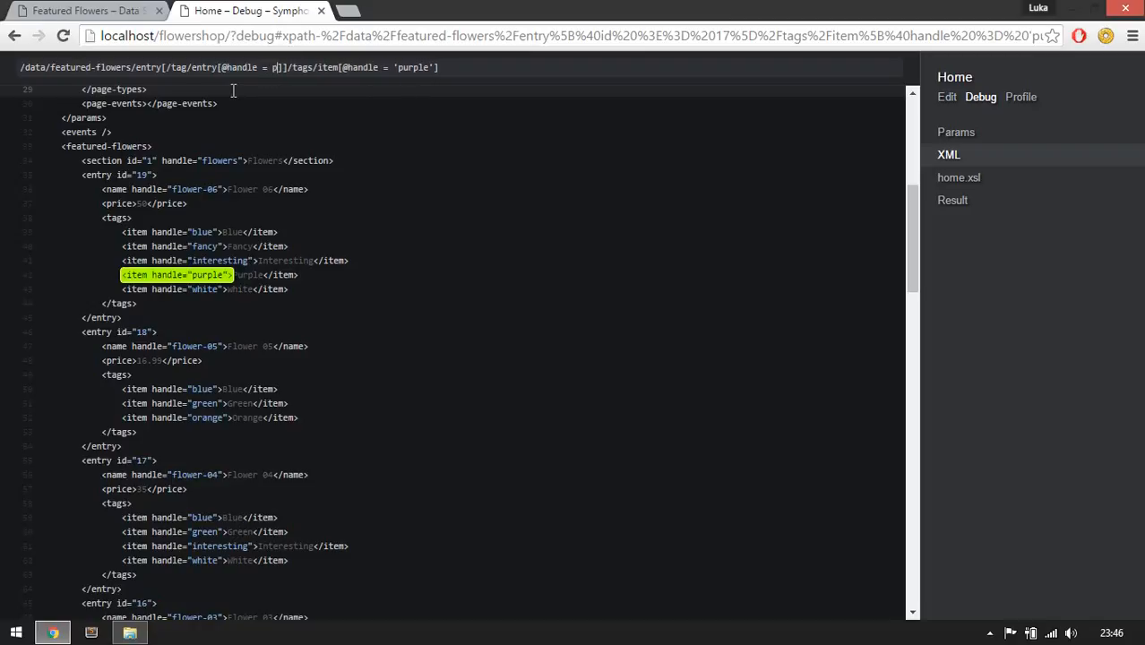
pyautogui.write('ple')
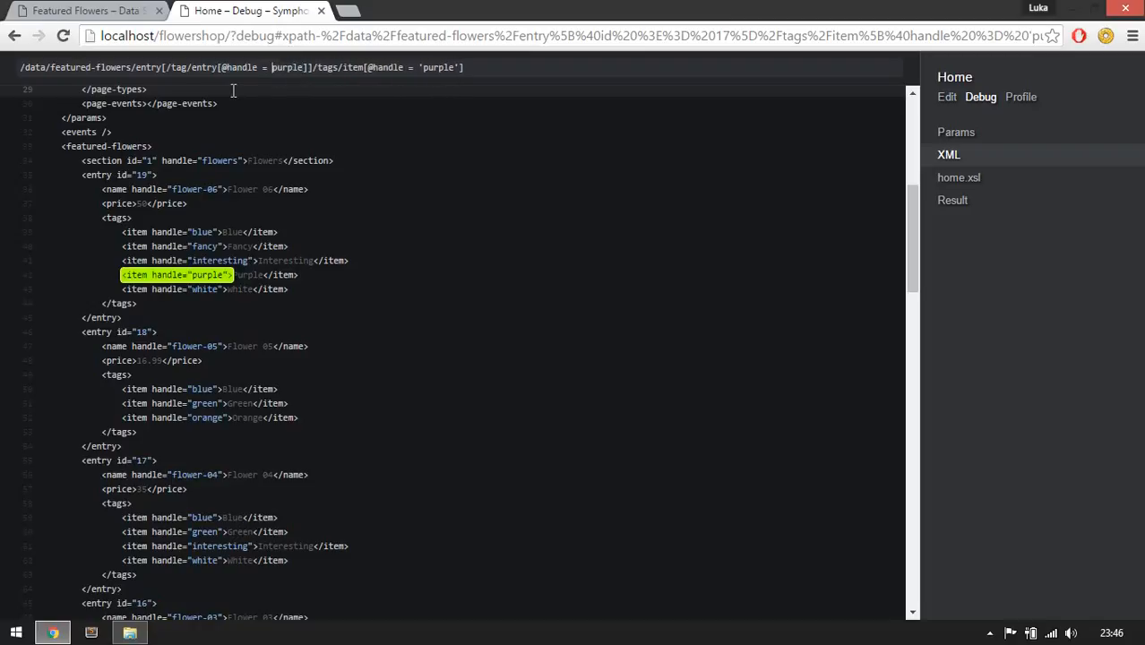
# - Enclose the value purple in the nested entry condition in single quotes
pyautogui.write("'")
pyautogui.press('Right')
pyautogui.press('Right')
pyautogui.press('Right')
pyautogui.press('Right')
pyautogui.press('Right')
pyautogui.press('Right')
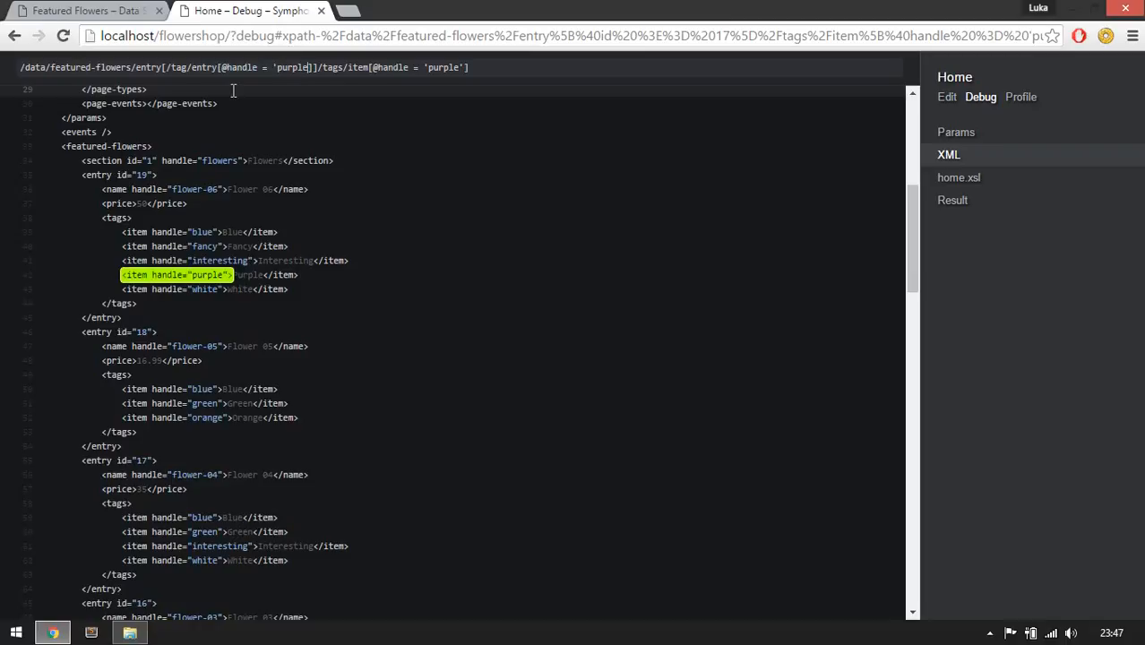
pyautogui.write("'")
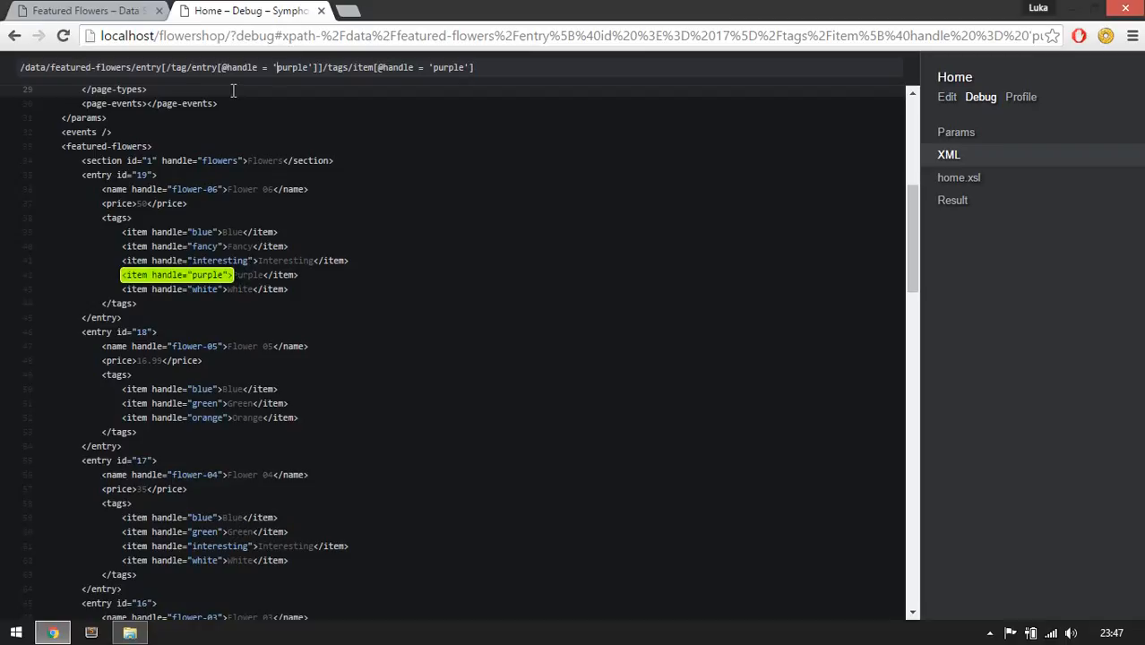
pyautogui.press('Right')
pyautogui.press('Right')
pyautogui.press('Right')
pyautogui.press('Right')
pyautogui.press('Right')
pyautogui.press('Right')
pyautogui.press('Right')
pyautogui.press('Delete')
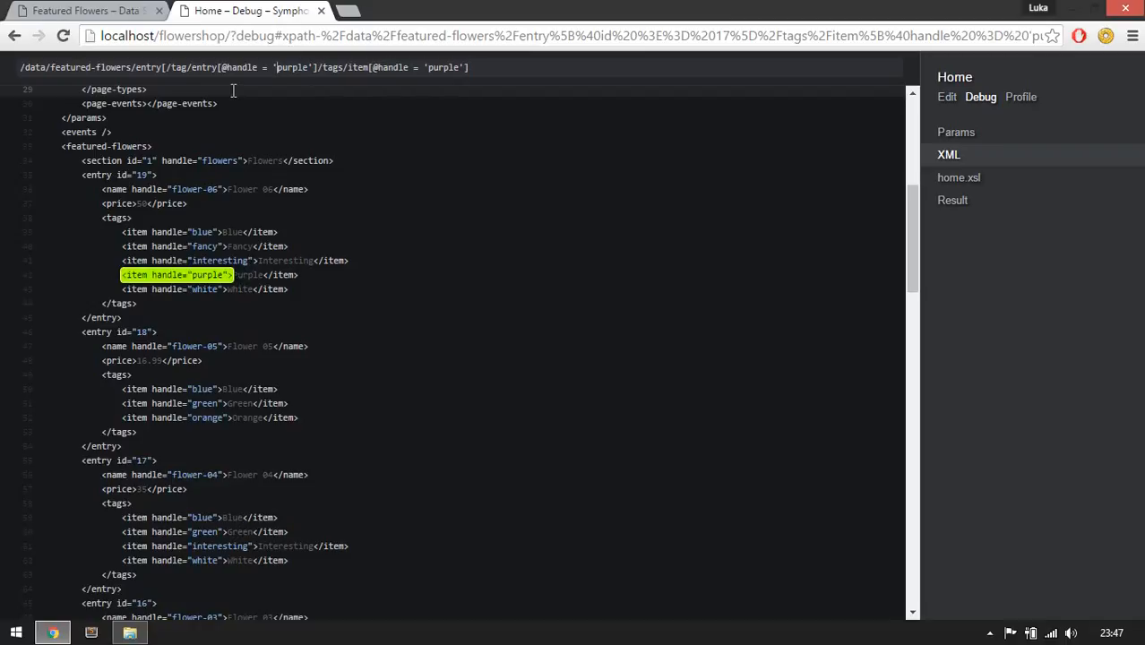
pyautogui.hotkey('ctrl', 'Left')
pyautogui.press('Left')
pyautogui.press('BackSpace')
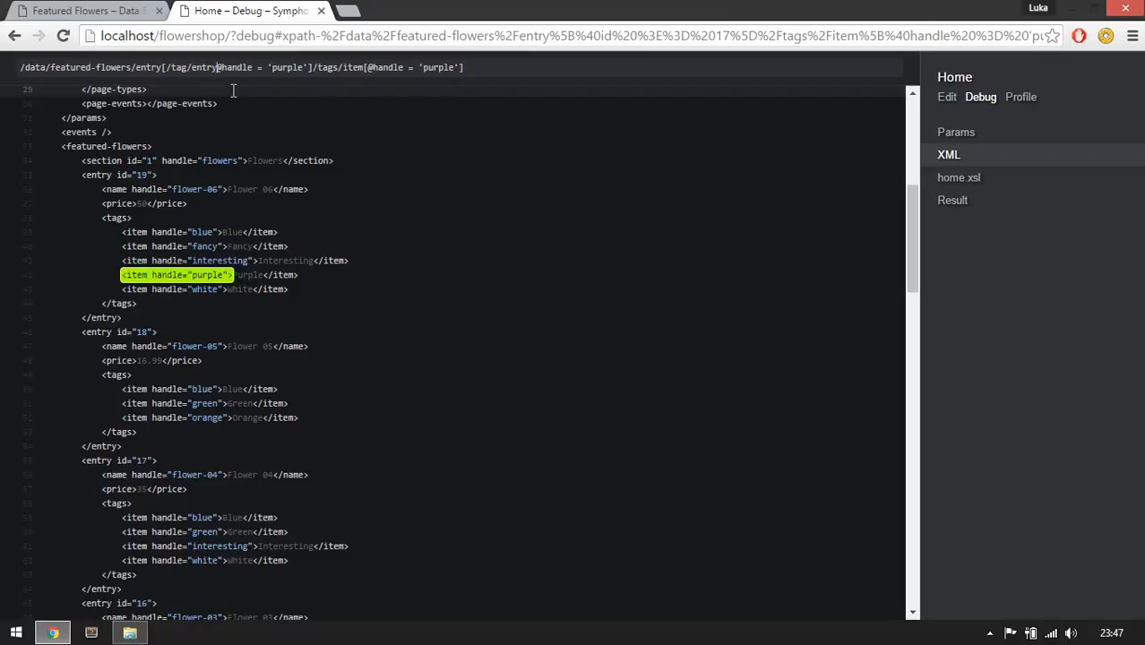
pyautogui.write('/')
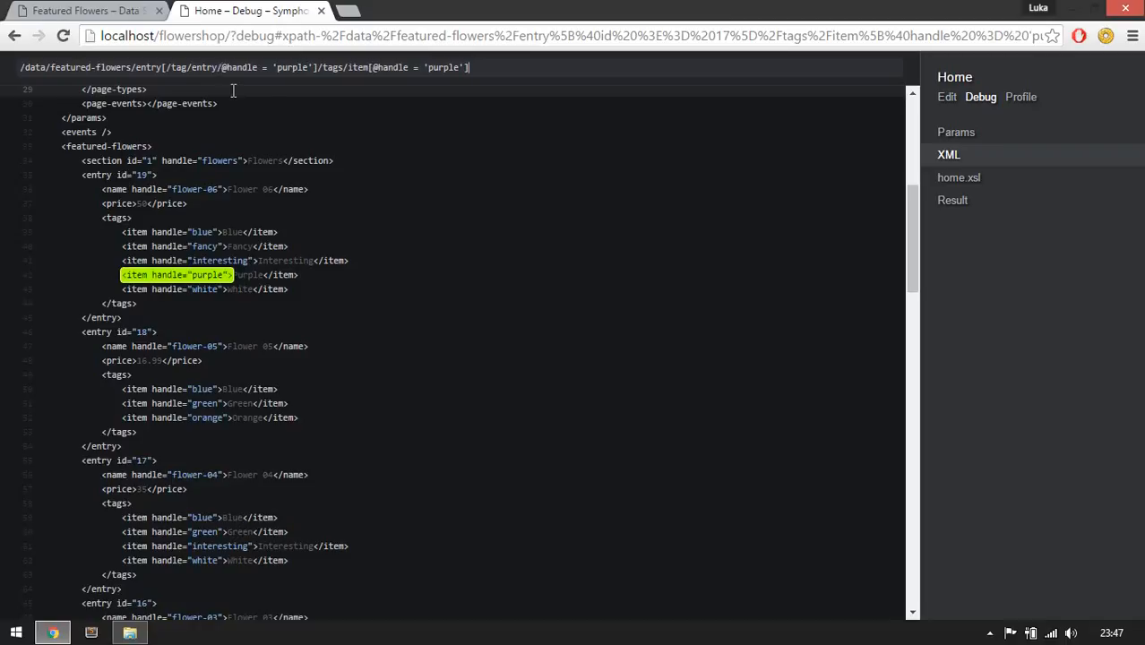
pyautogui.hotkey('ctrl', 'shift', 'Left')
pyautogui.hotkey('ctrl', 'shift', 'Left')
pyautogui.hotkey('ctrl', 'shift', 'Left')
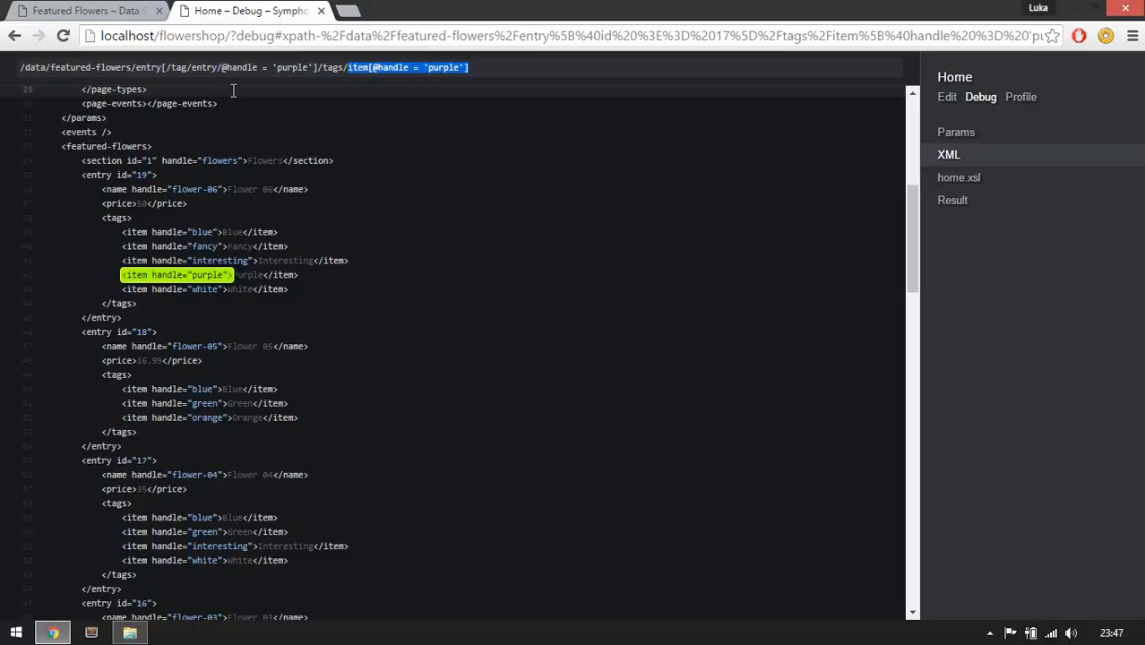
pyautogui.hotkey('ctrl', 'shift', 'Left')
pyautogui.hotkey('ctrl', 'shift', 'Left')
pyautogui.press('BackSpace')
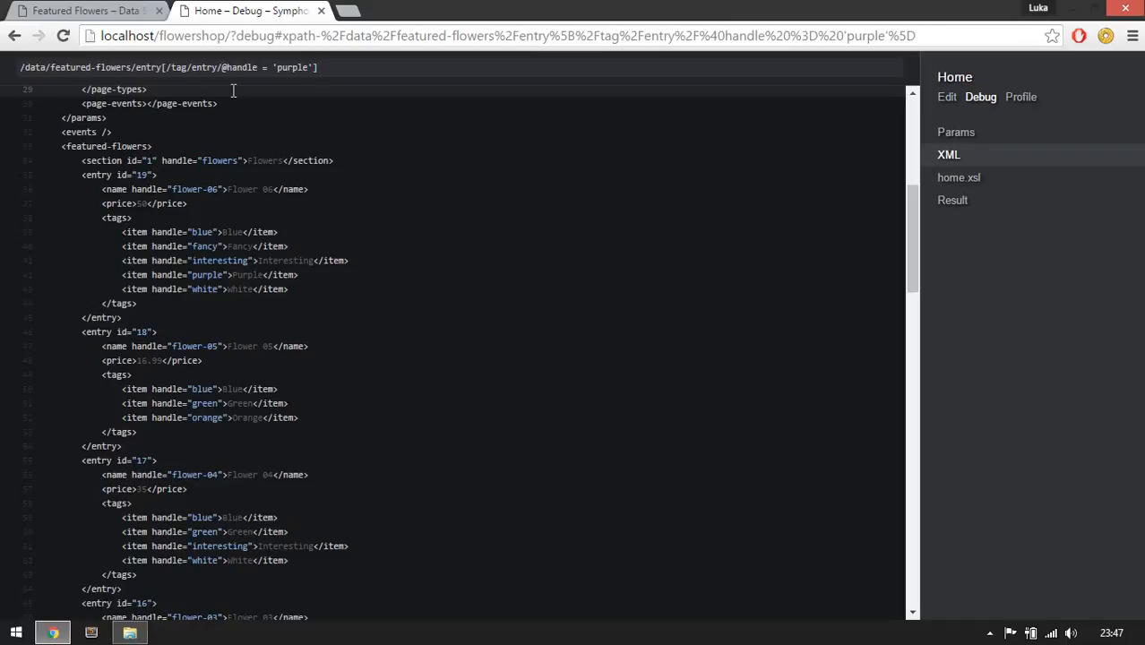
pyautogui.hotkey('ctrl', 'Left')
pyautogui.hotkey('ctrl', 'Left')
pyautogui.hotkey('ctrl', 'Left')
pyautogui.hotkey('ctrl', 'Left')
pyautogui.hotkey('ctrl', 'Left')
pyautogui.press('BackSpace')
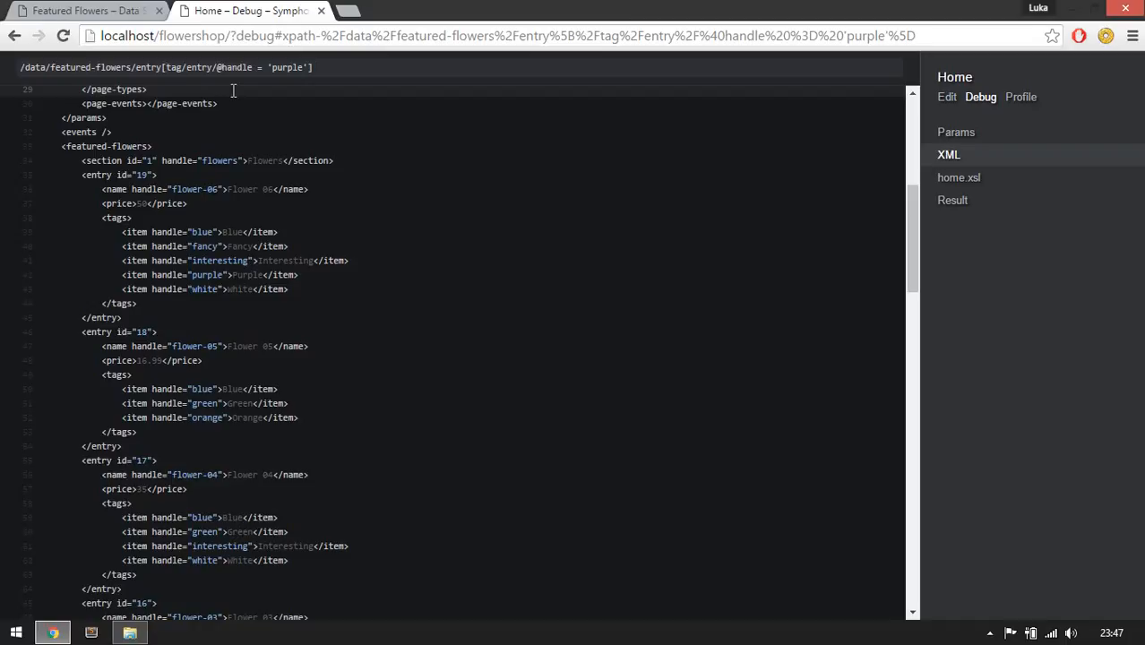
pyautogui.press('End')
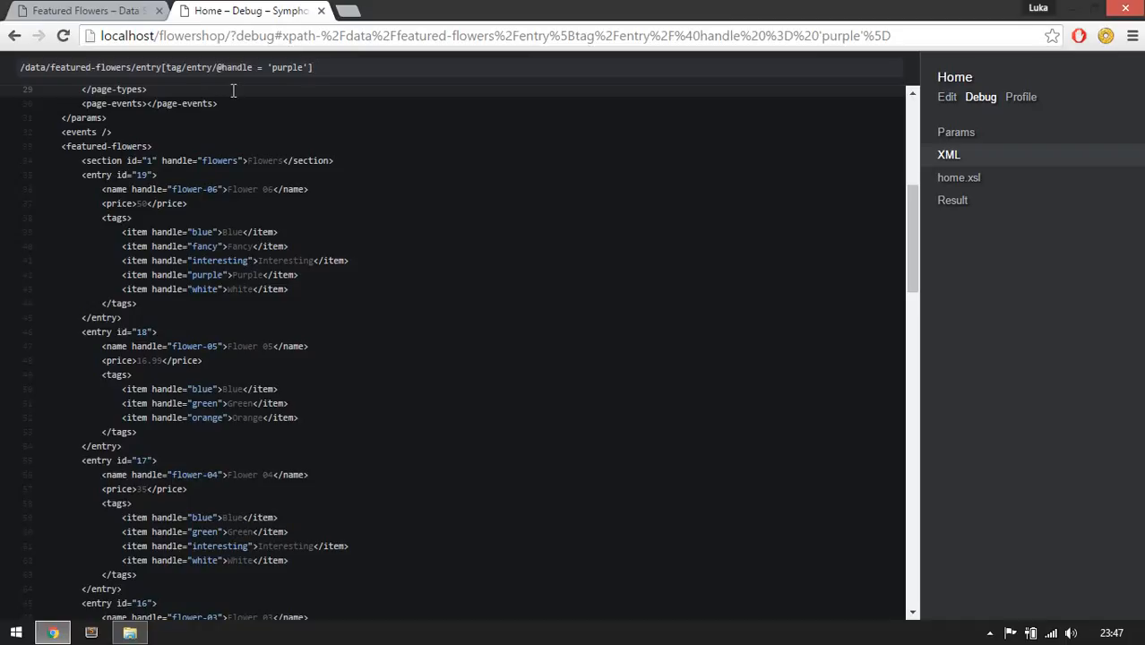
pyautogui.press('Left')
pyautogui.hotkey('ctrl', 'Left')
pyautogui.hotkey('ctrl', 'Left')
pyautogui.hotkey('ctrl', 'Left')
pyautogui.hotkey('ctrl', 'Left')
pyautogui.hotkey('ctrl', 'Right')
pyautogui.write('s')
pyautogui.press('End')
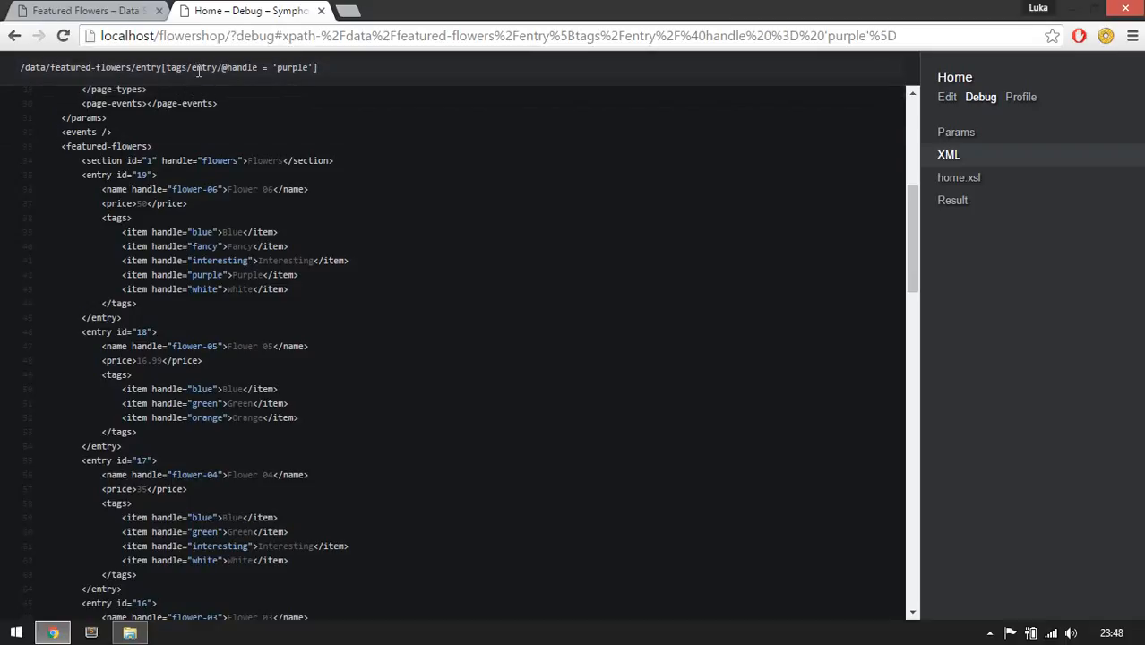
pyautogui.doubleClick(198, 68)
pyautogui.write('item')
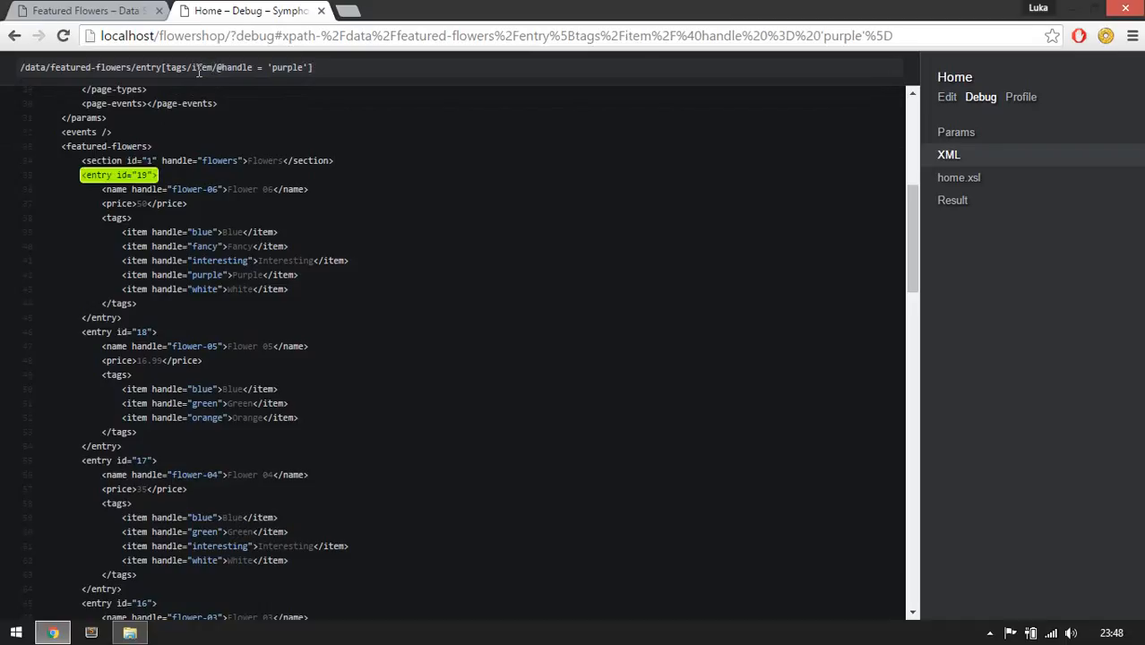
# - Examine the highlighted entries in the featured-flowers XML and compare their tag items with the purple handle condition
pyautogui.scroll(-7, 235, 159)
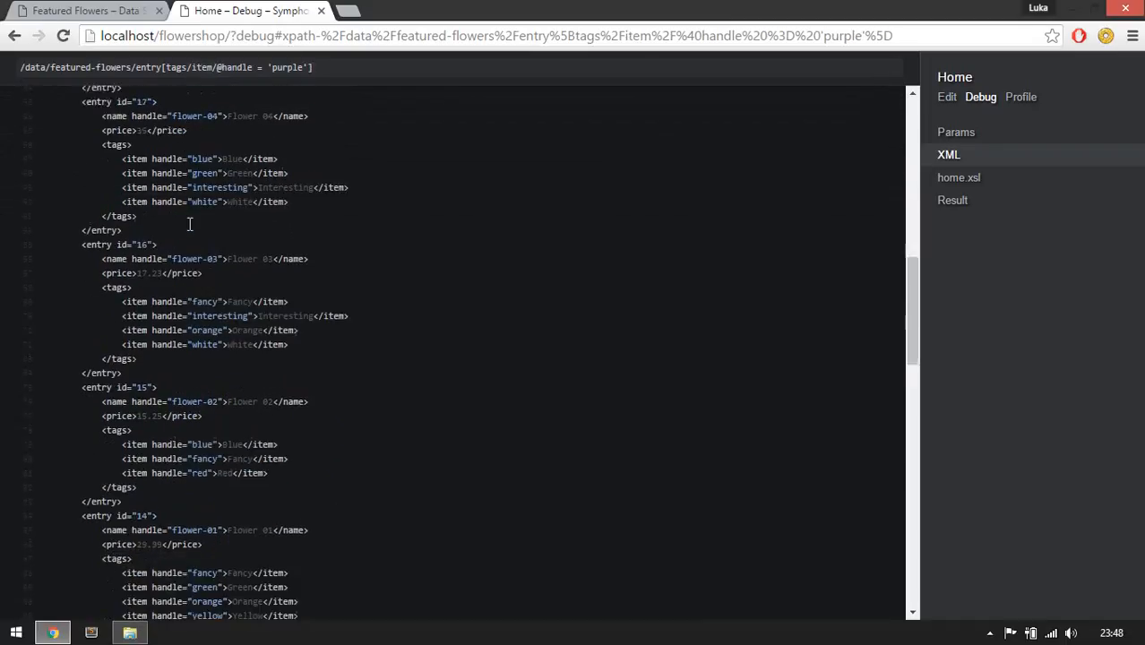
pyautogui.scroll(-2, 213, 421)
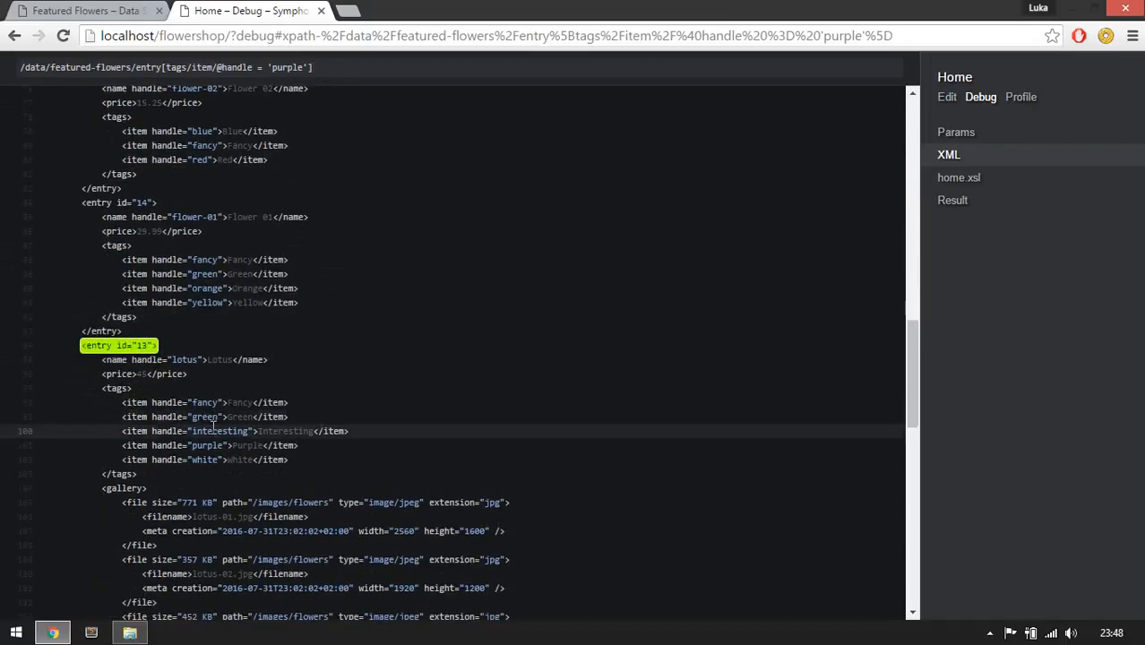
pyautogui.moveTo(194, 446); pyautogui.dragTo(293, 460)
pyautogui.click(317, 429)
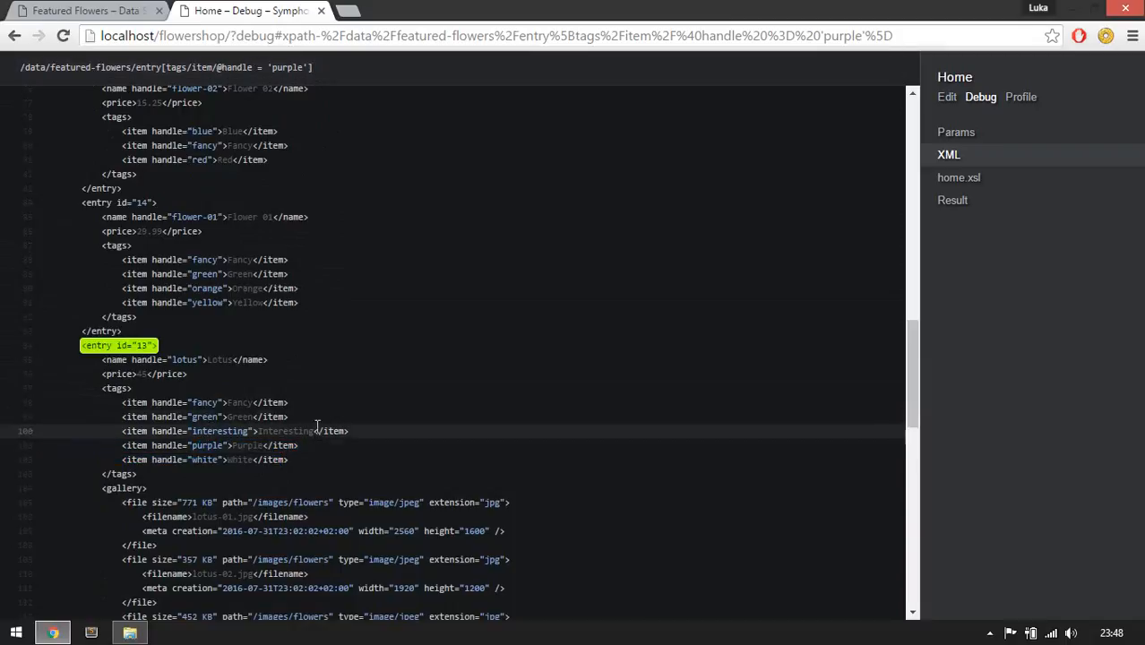
pyautogui.scroll(9, 215, 383)
pyautogui.scroll(3, 235, 387)
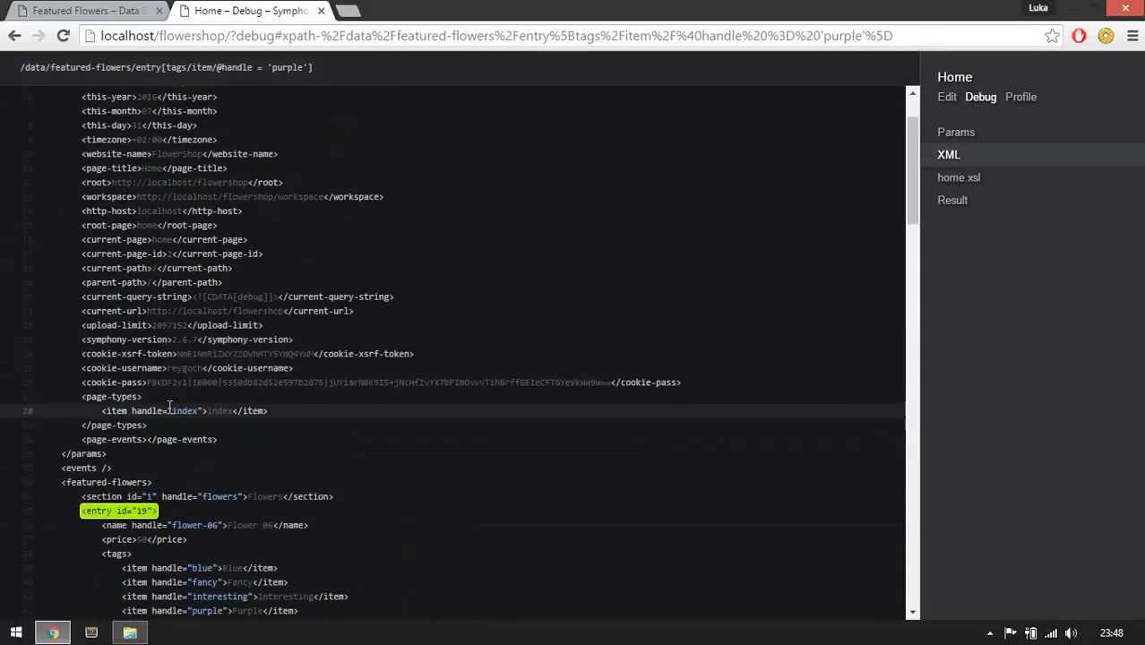
pyautogui.scroll(2, 220, 215)
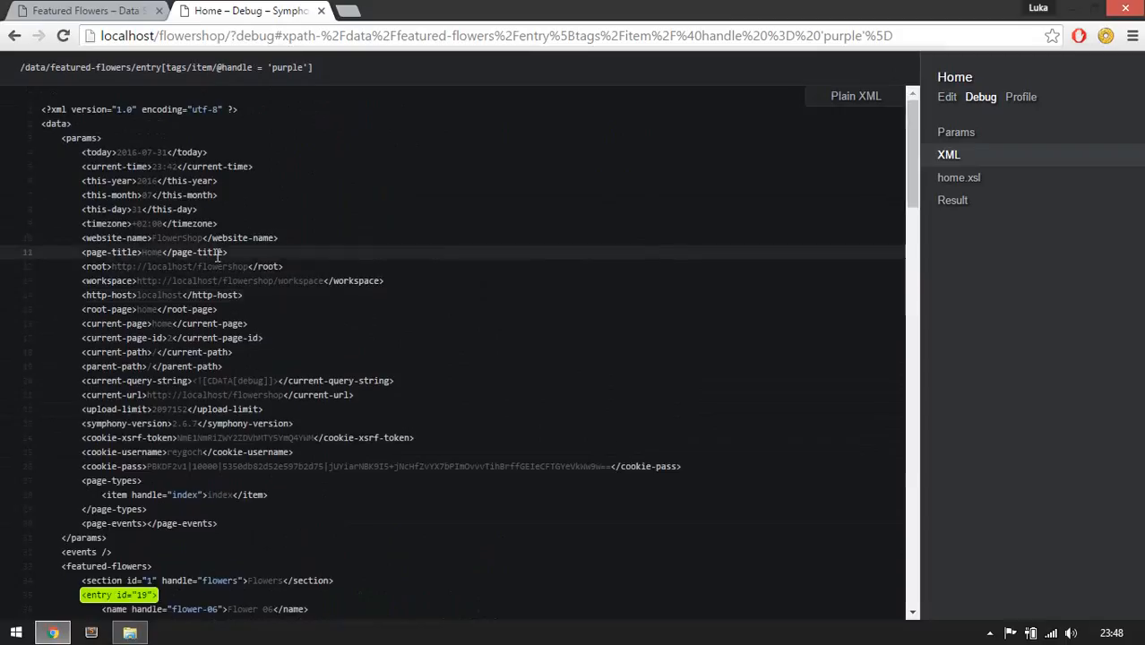
pyautogui.scroll(-4, 304, 117)
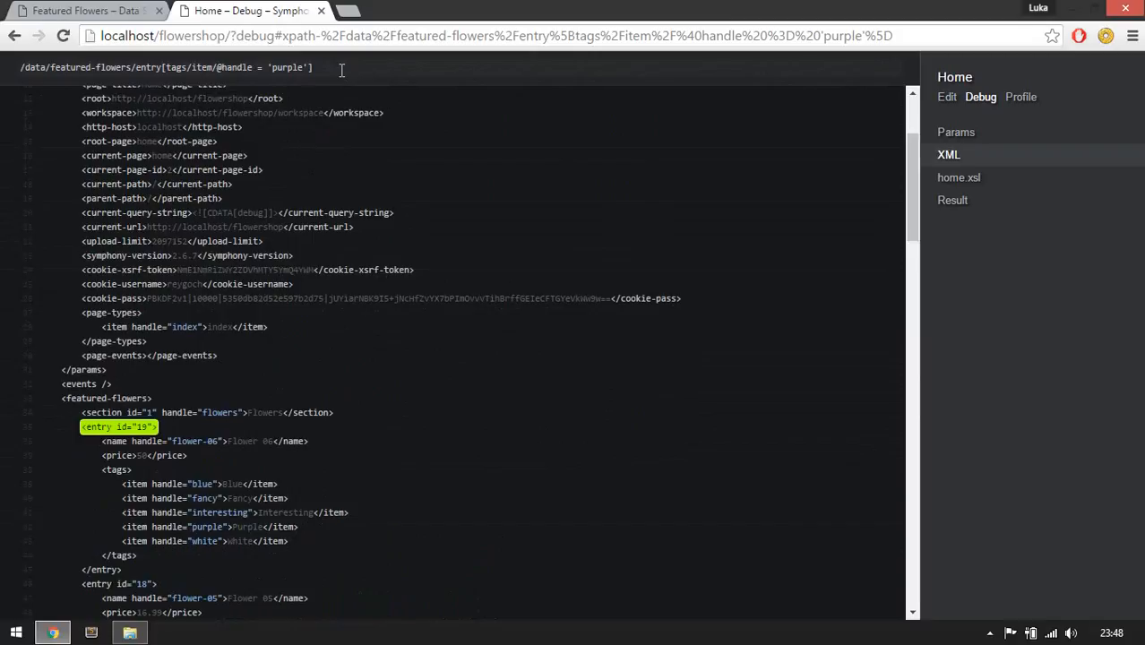
pyautogui.moveTo(341, 70); pyautogui.dragTo(2, 70)
pyautogui.click(177, 224)
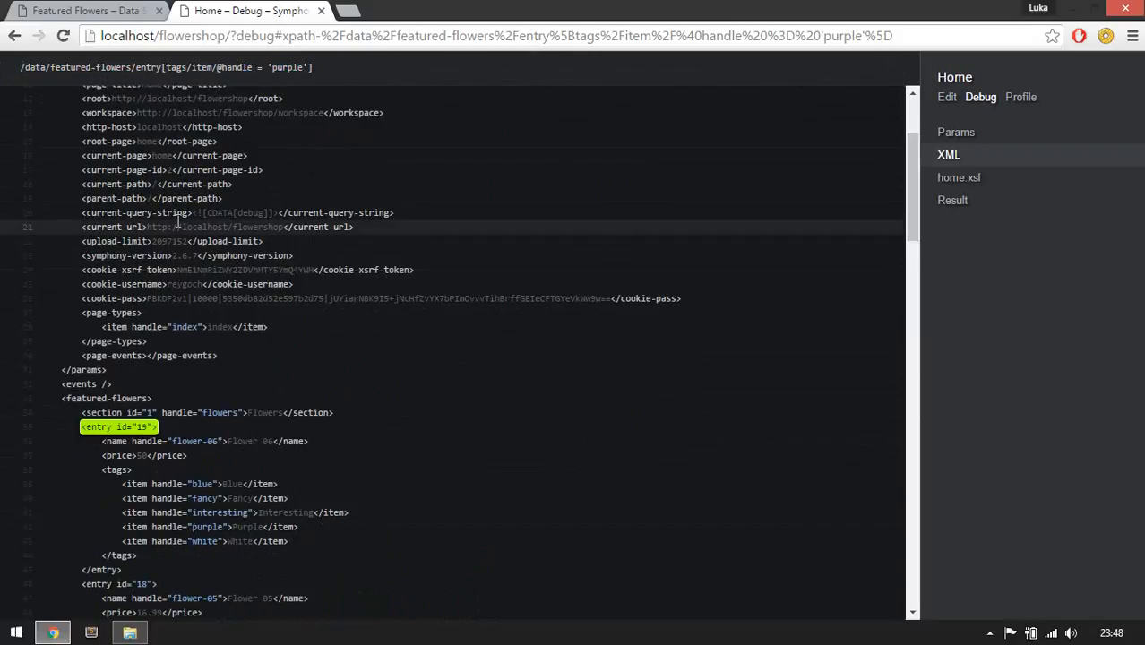
pyautogui.scroll(-3, 244, 323)
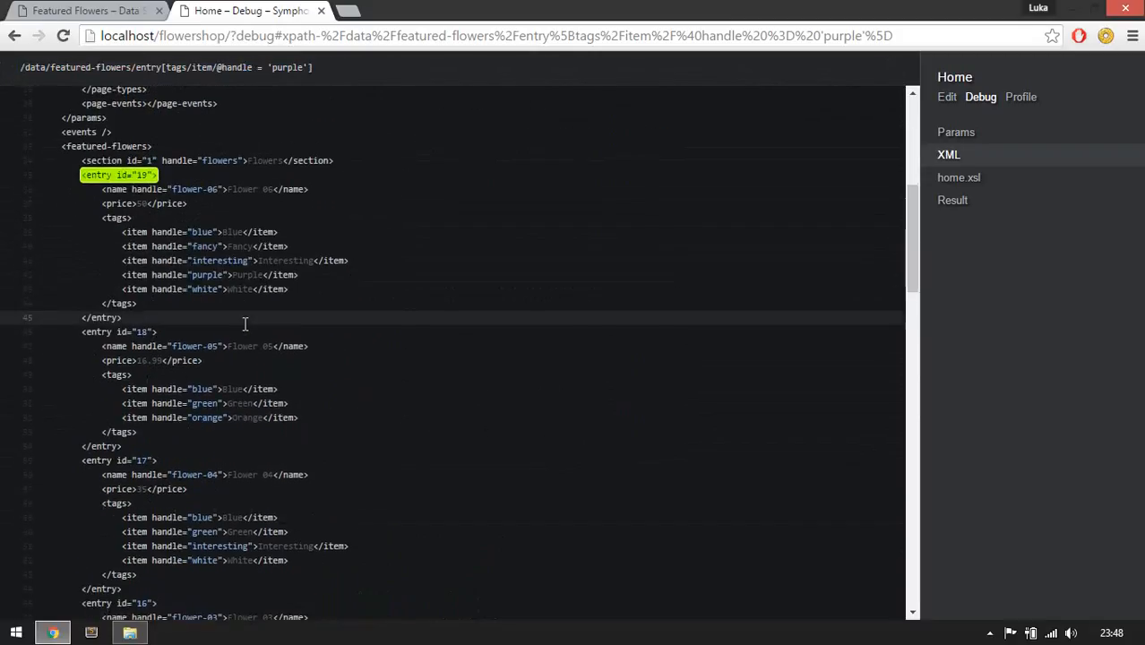
pyautogui.scroll(-3, 245, 323)
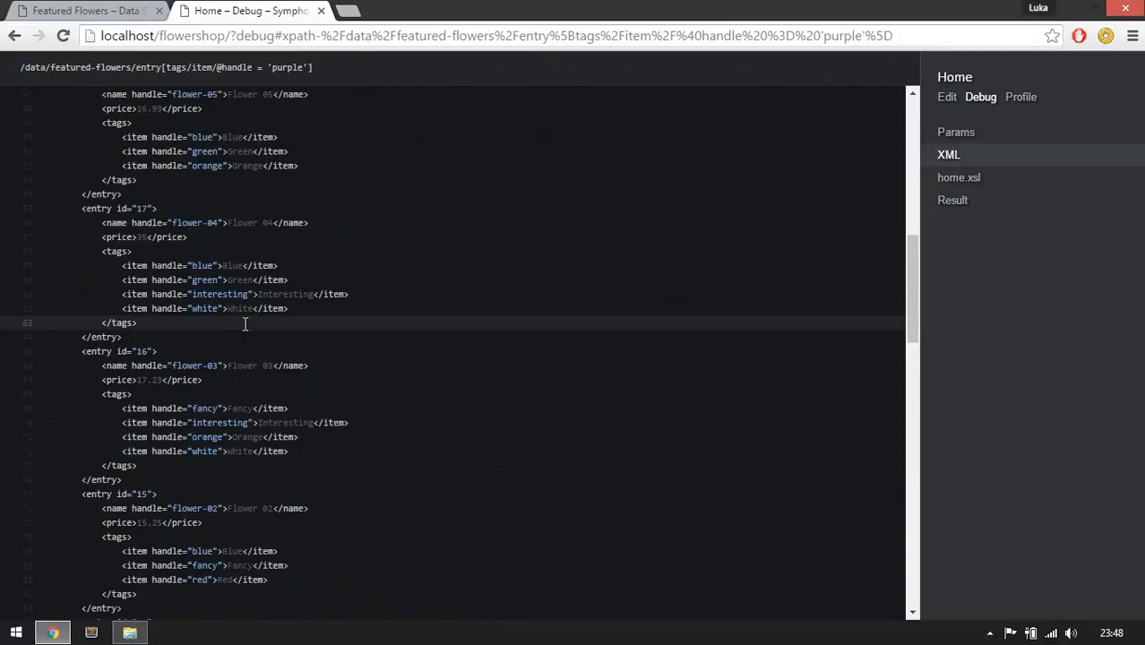